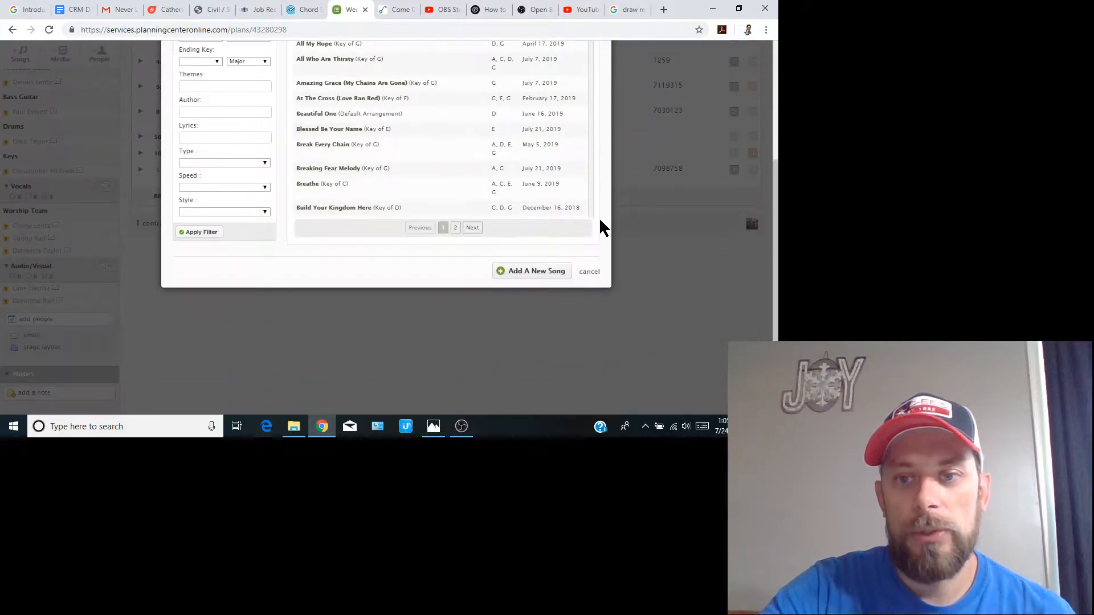
# Cancel the song selection and discard the item edit to return to the August 4, 2019 plan.
pyautogui.click(586, 270)
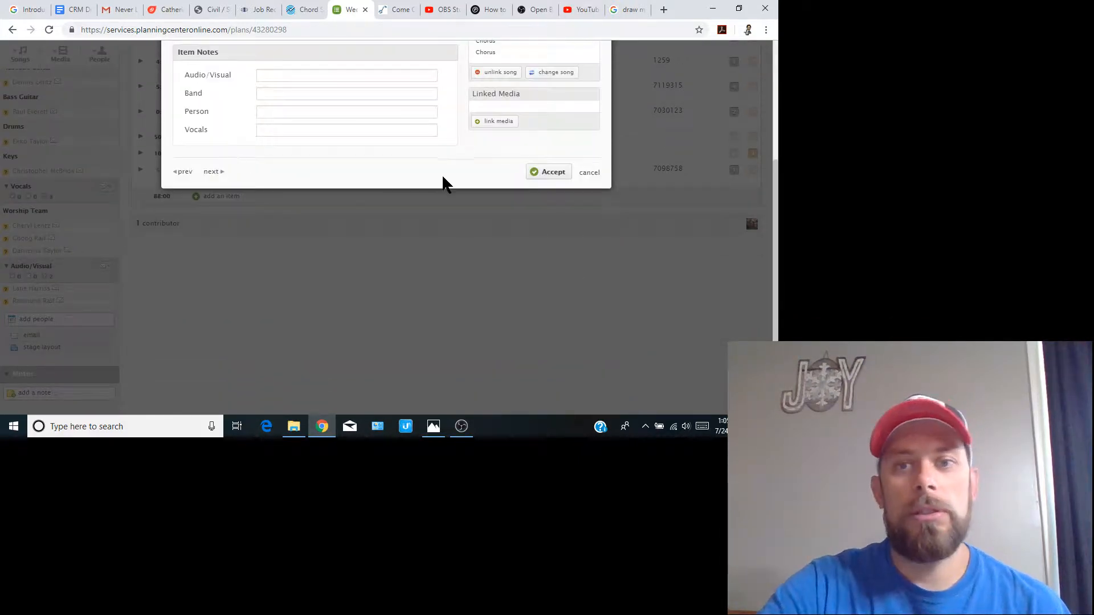
pyautogui.click(590, 173)
pyautogui.scroll(5, 391, 152)
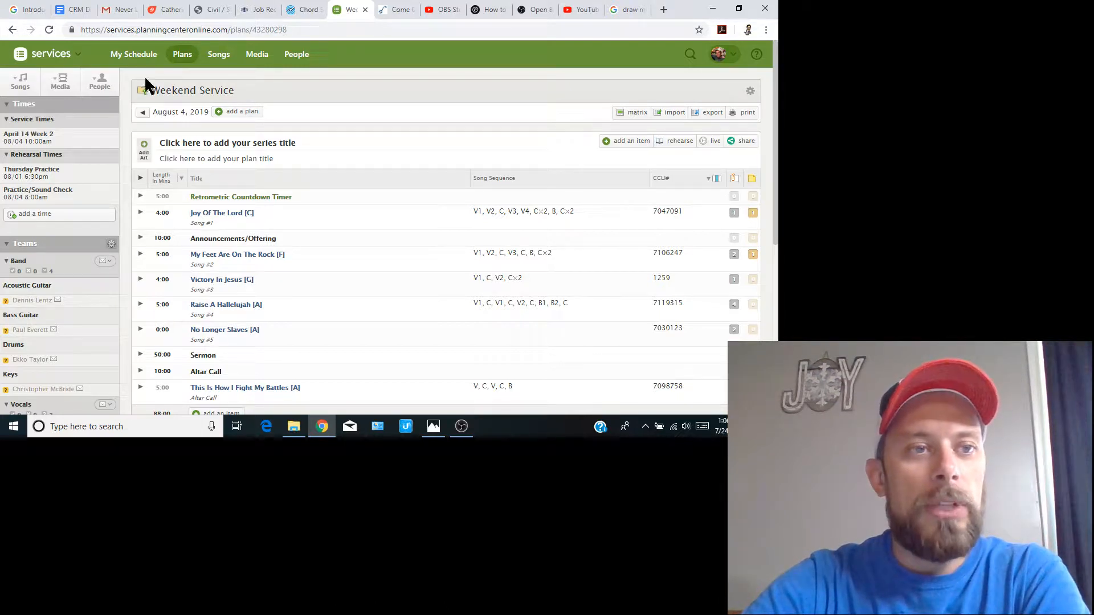
# View the list of available Planning Center products and the My Schedule page.
pyautogui.click(66, 60)
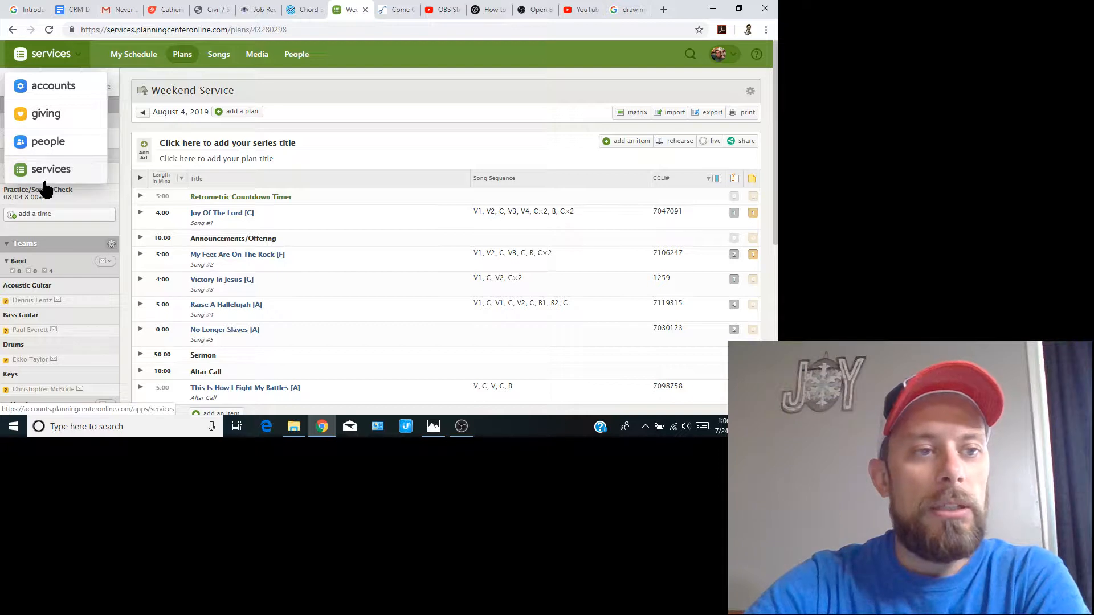
pyautogui.click(79, 55)
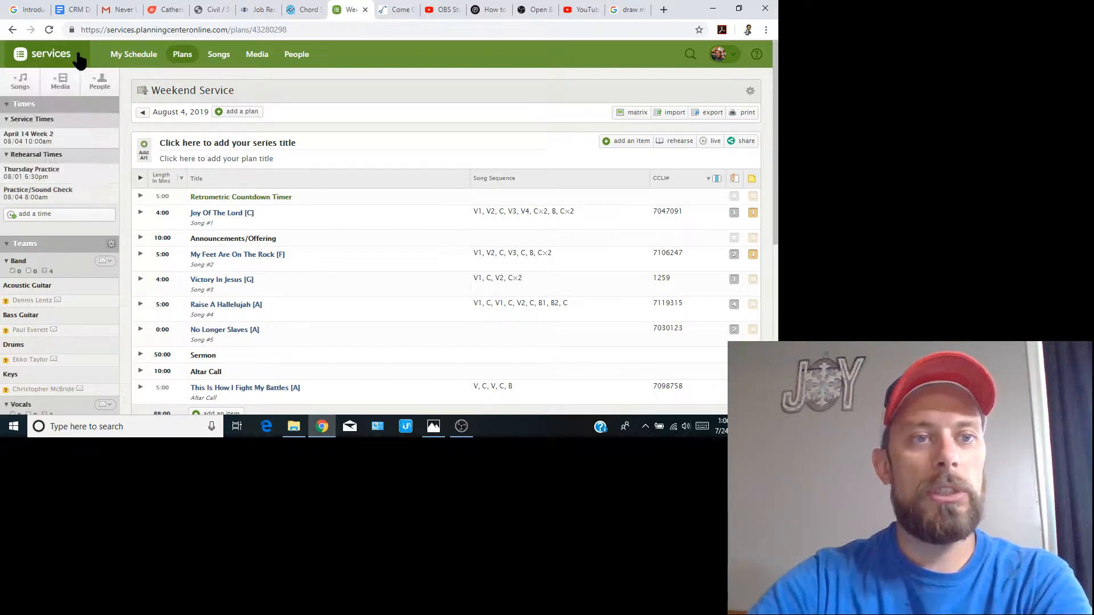
pyautogui.click(125, 55)
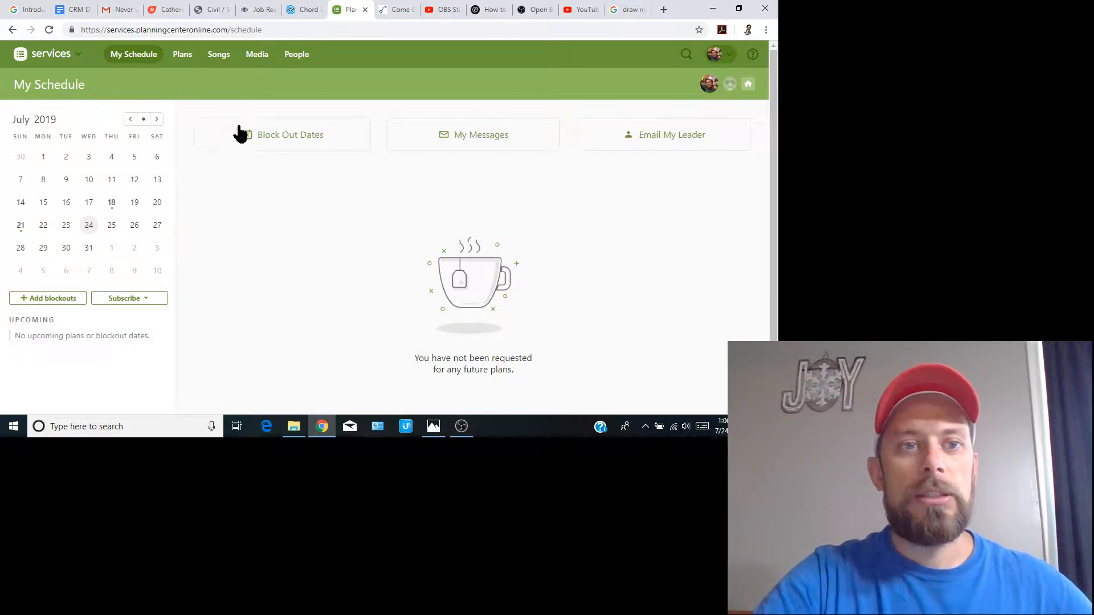
# Delete the August 4, 2019 Weekend Service plan from the plans overview.
pyautogui.click(184, 64)
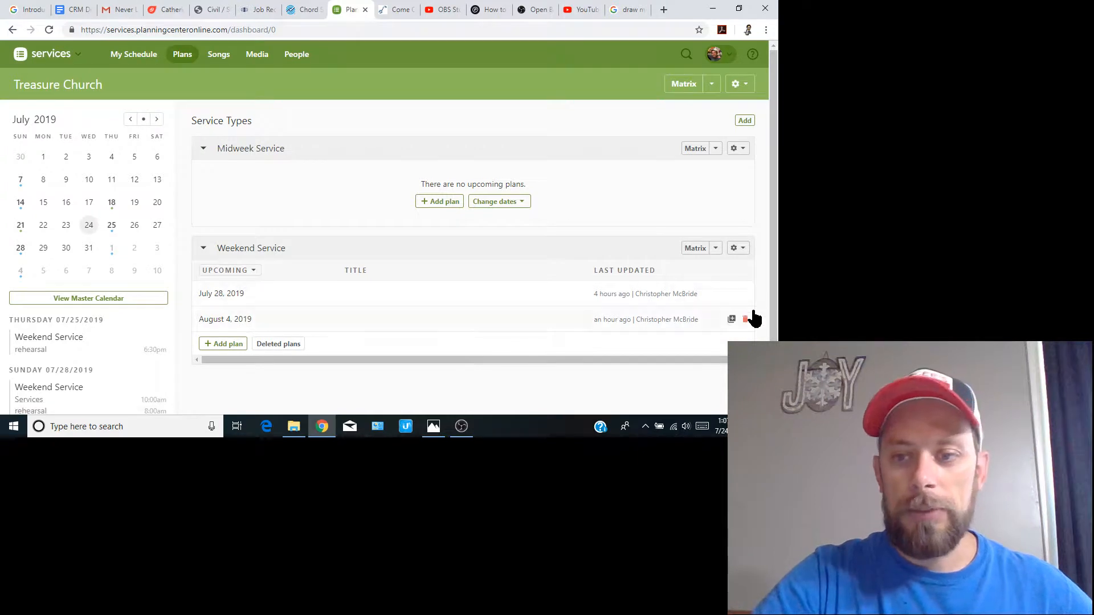
pyautogui.click(746, 318)
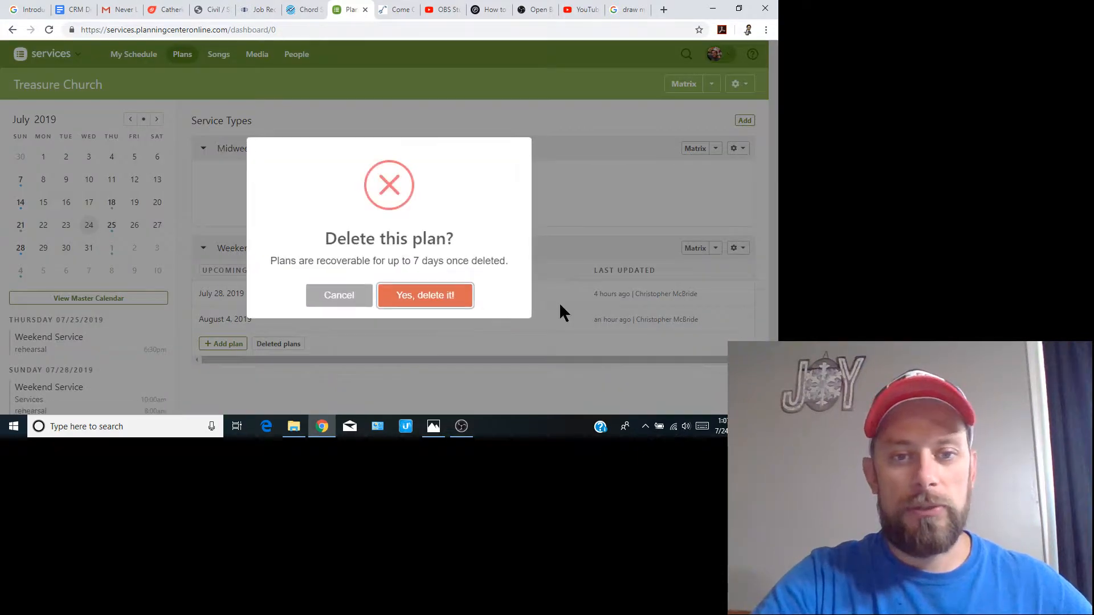
pyautogui.click(428, 308)
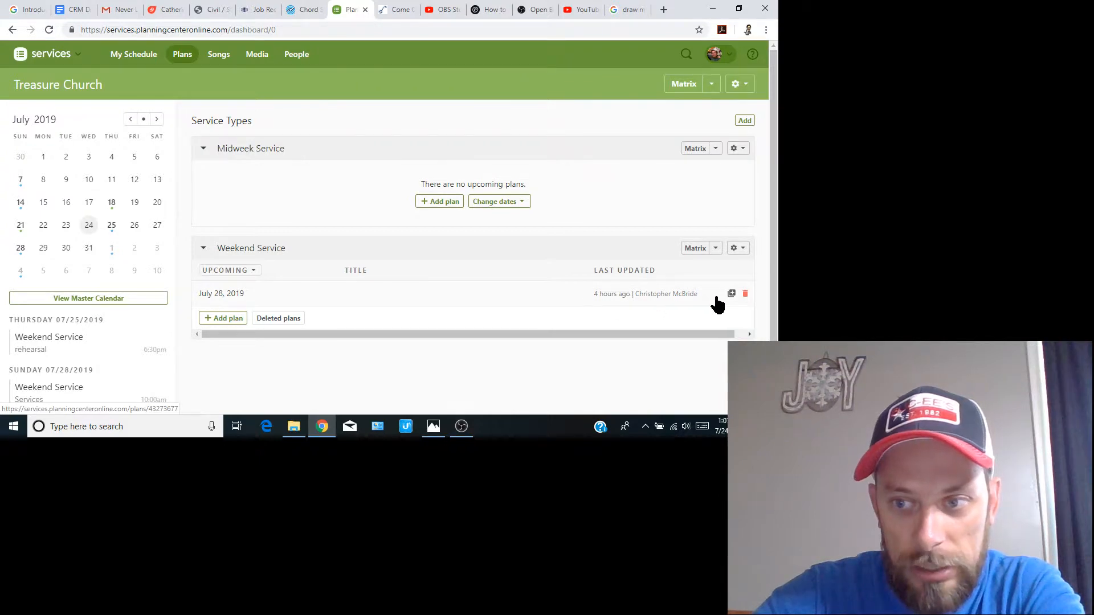
# Check the copy options for the July 28, 2019 Weekend Service plan without copying it.
pyautogui.moveTo(736, 292)
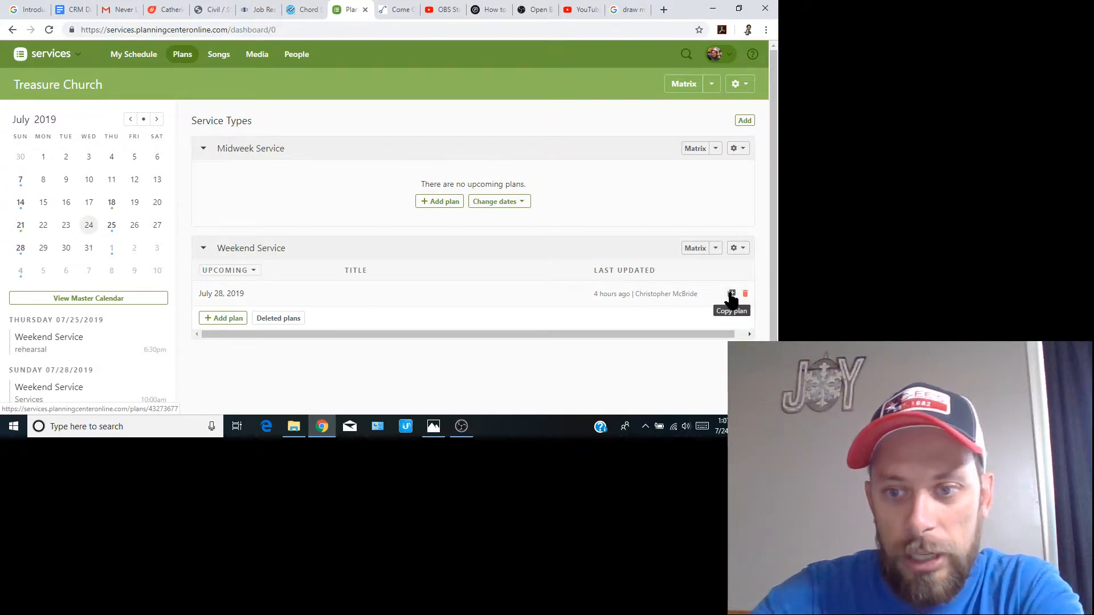
pyautogui.click(731, 293)
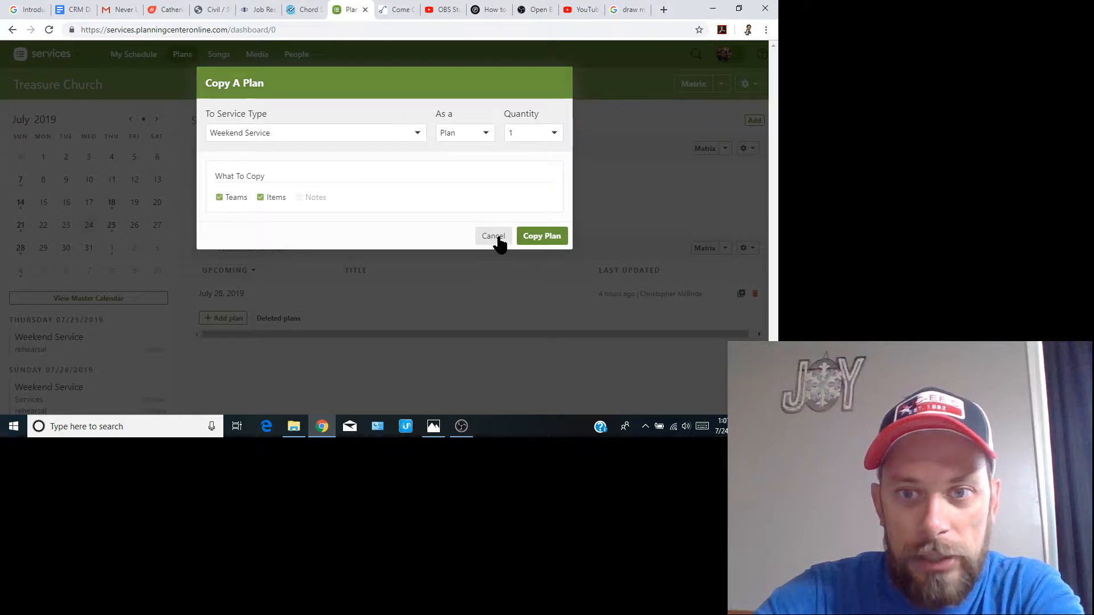
pyautogui.click(496, 238)
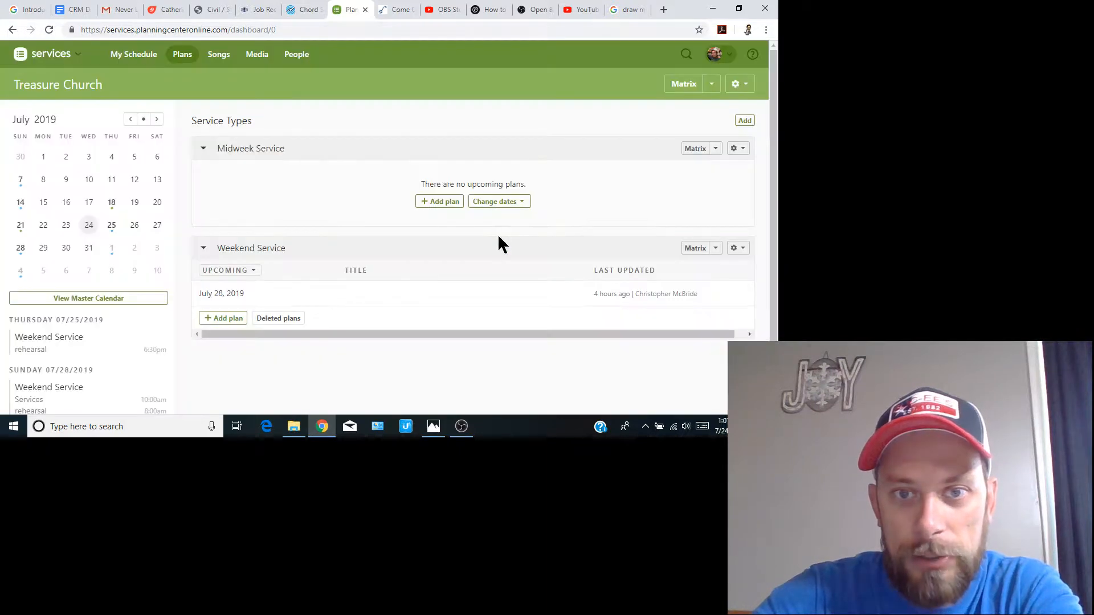
# Add one Weekend Service plan for August 4, 2019, copying times from July 28, 2019 and using the Default Template.
pyautogui.click(224, 323)
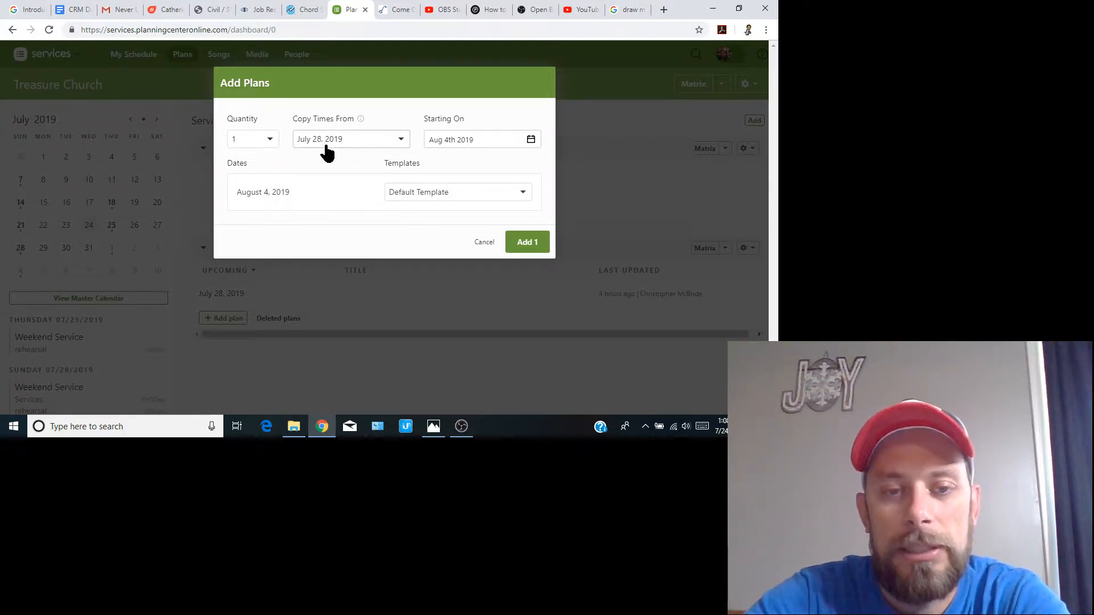
pyautogui.click(522, 244)
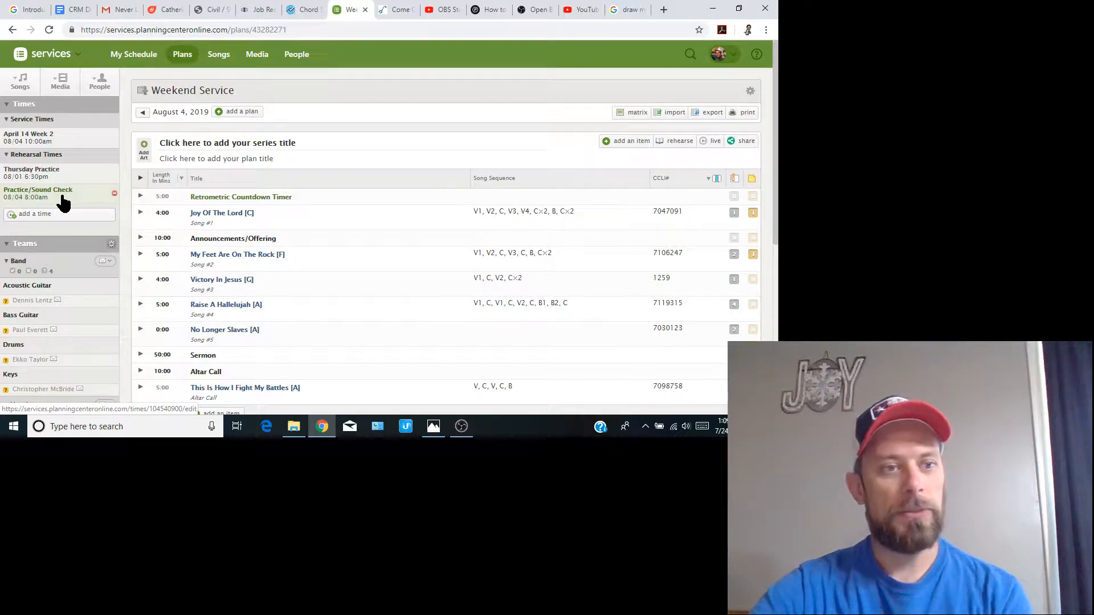
# Review the plan's scheduled Band, Vocals and Audio/Visual teams and the options for adding people.
pyautogui.scroll(-2, 63, 222)
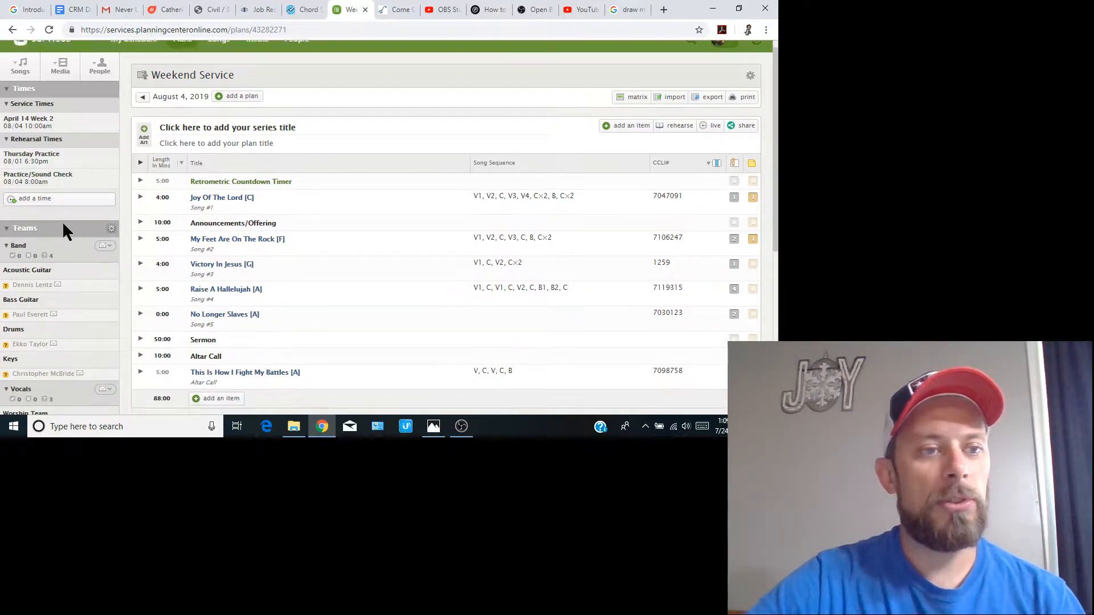
pyautogui.scroll(-2, 62, 225)
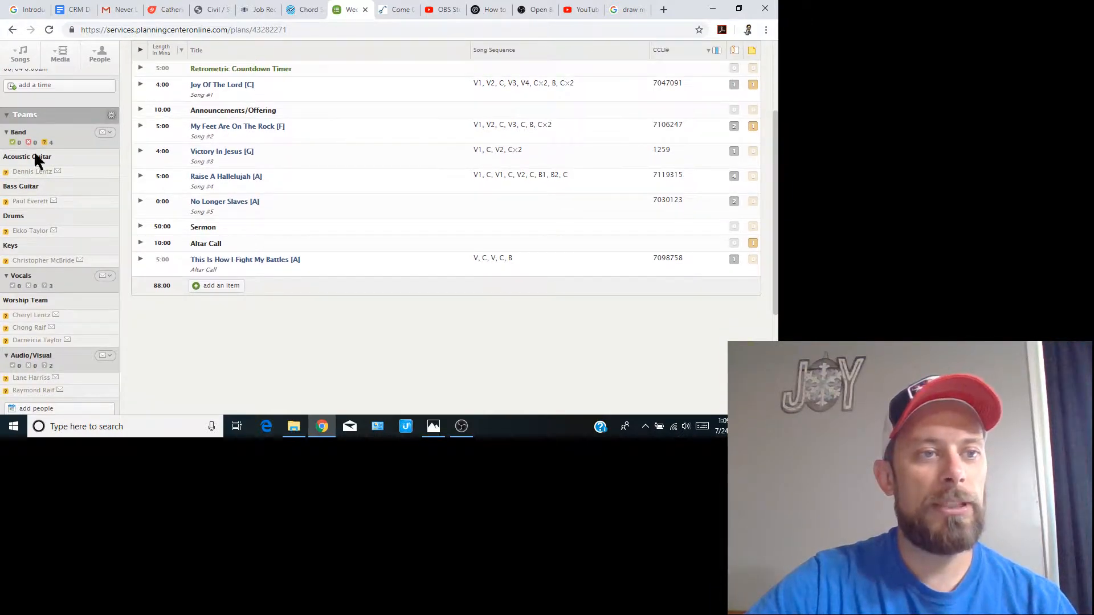
pyautogui.scroll(-2, 47, 212)
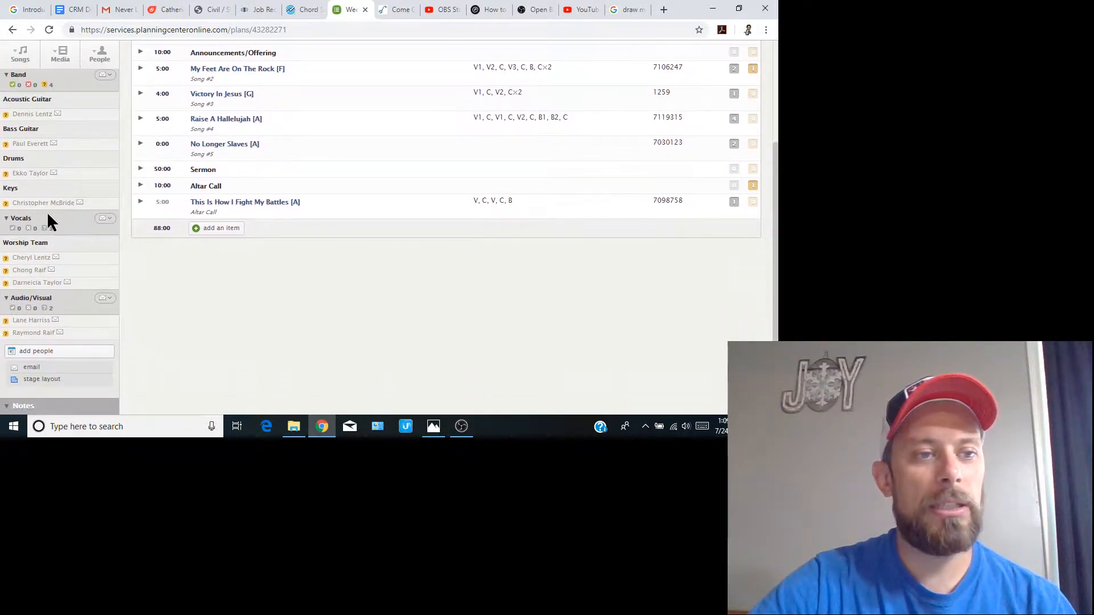
pyautogui.scroll(-1, 47, 211)
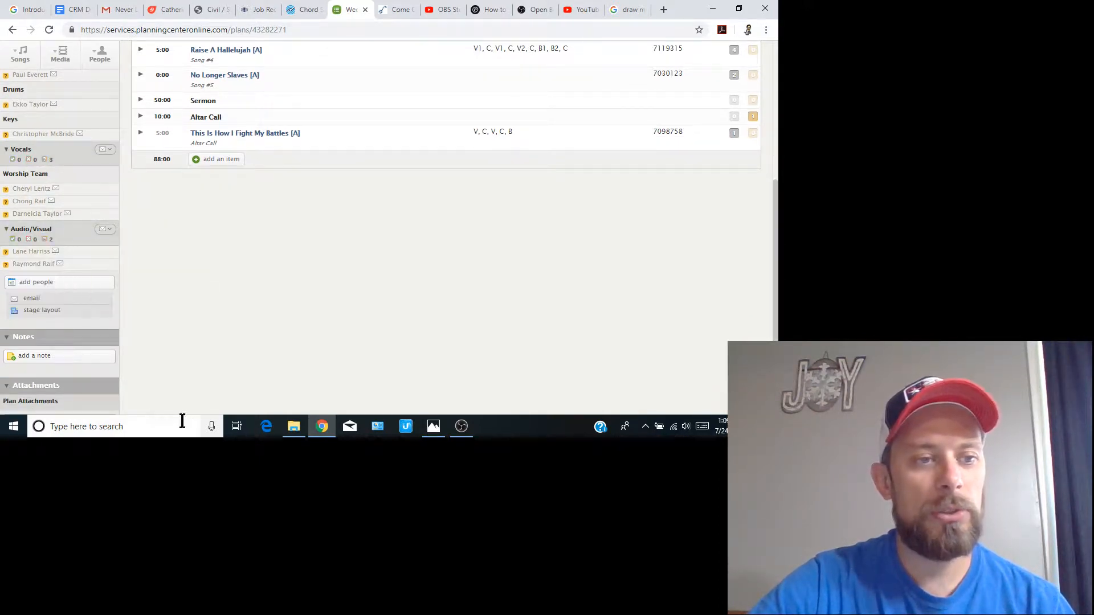
pyautogui.click(82, 283)
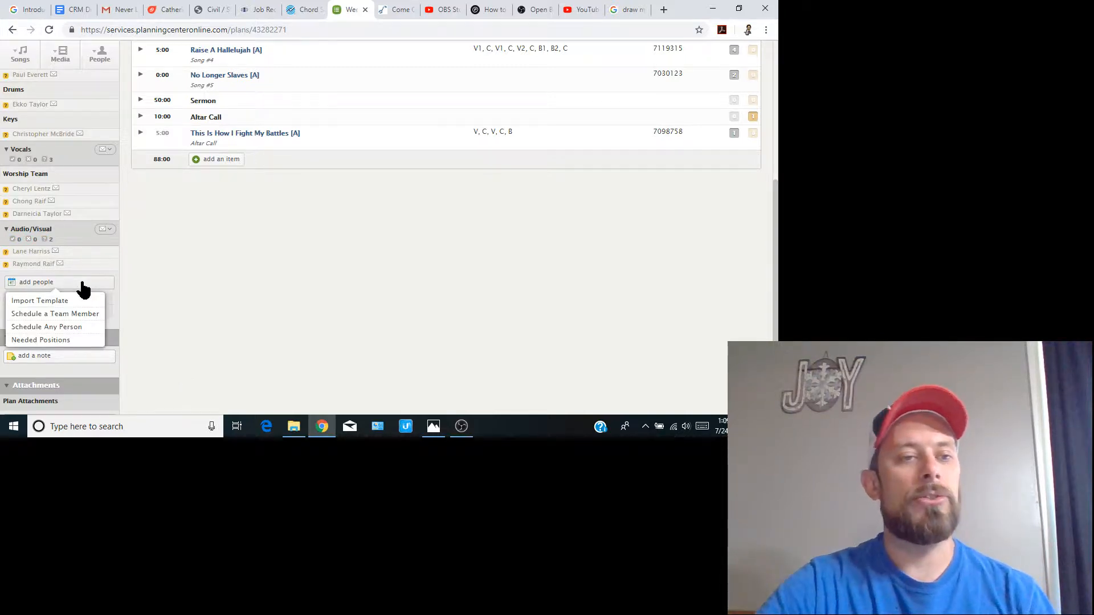
# Remove the person scheduled for Acoustic Guitar from the Band team.
pyautogui.scroll(3, 69, 155)
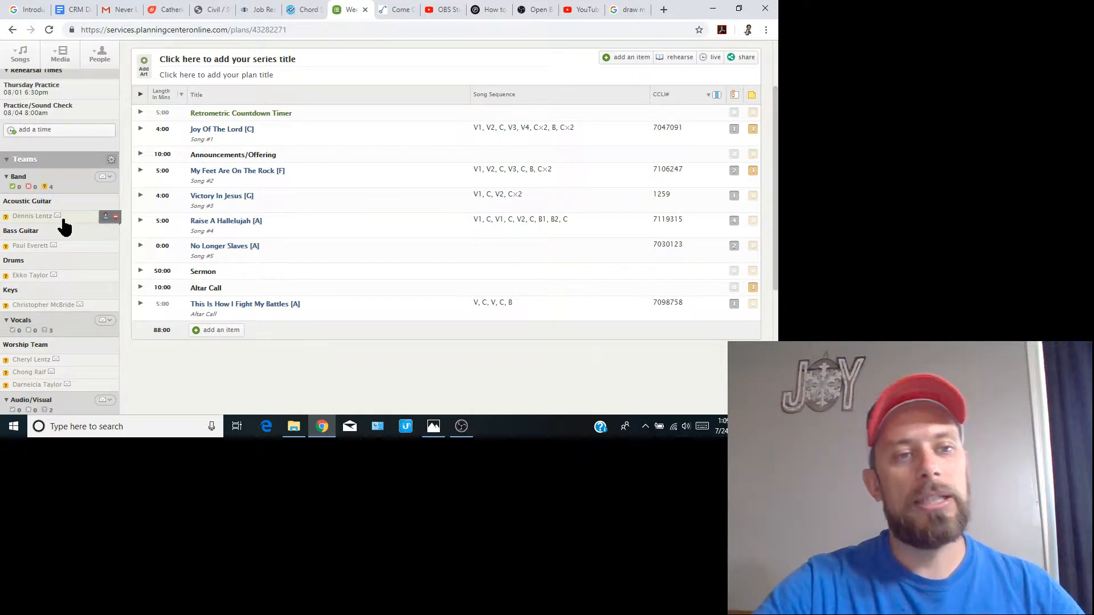
pyautogui.click(116, 217)
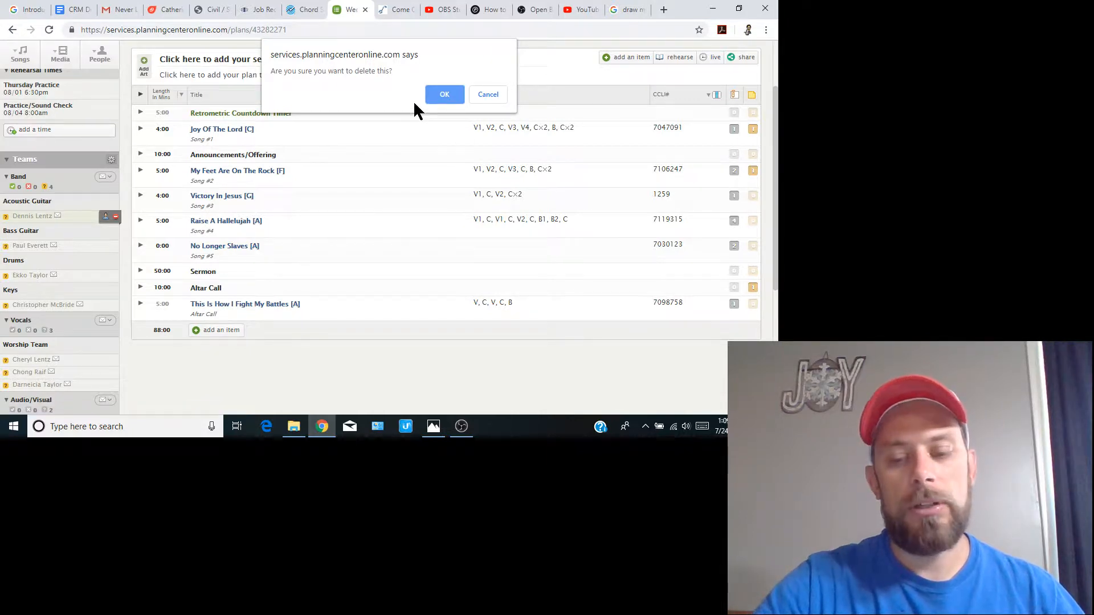
pyautogui.press('Return')
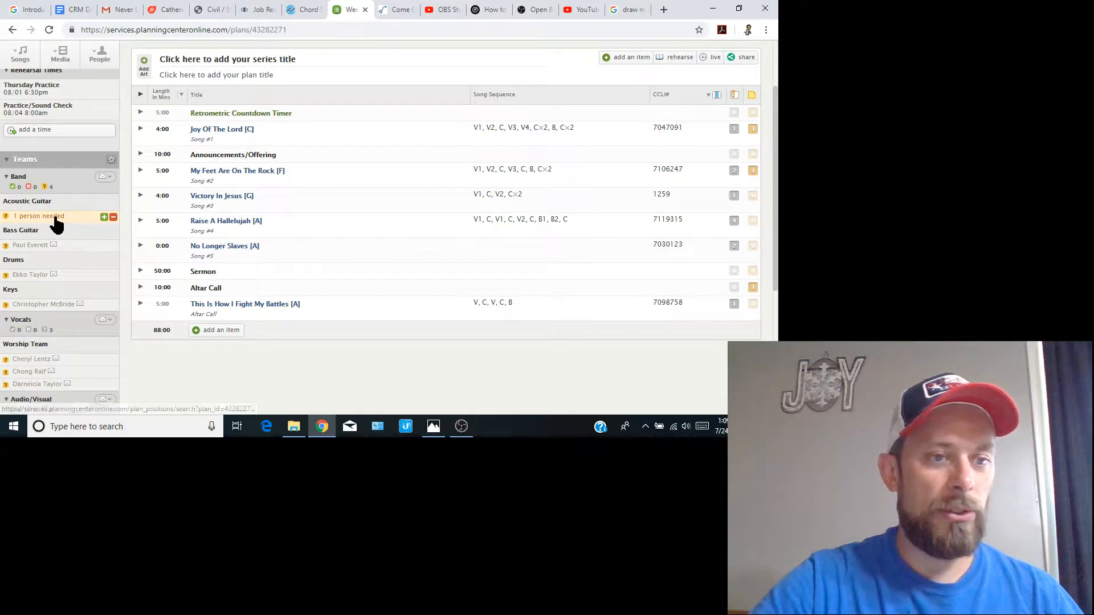
# Show the people with conflicts for the open Acoustic Guitar position and assign the guitarist who has no conflict.
pyautogui.click(56, 217)
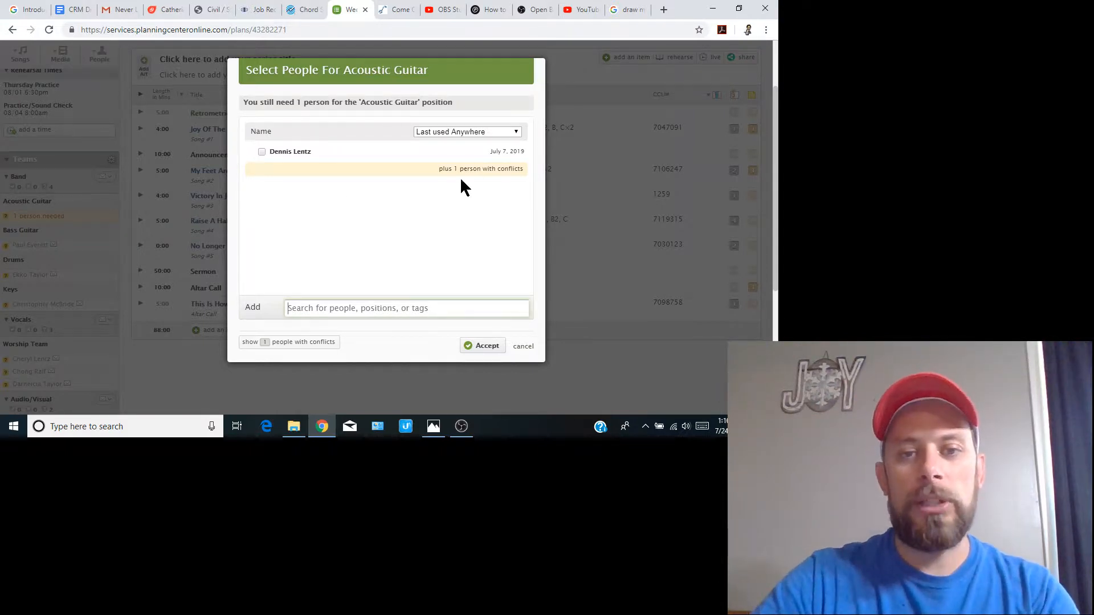
pyautogui.click(509, 171)
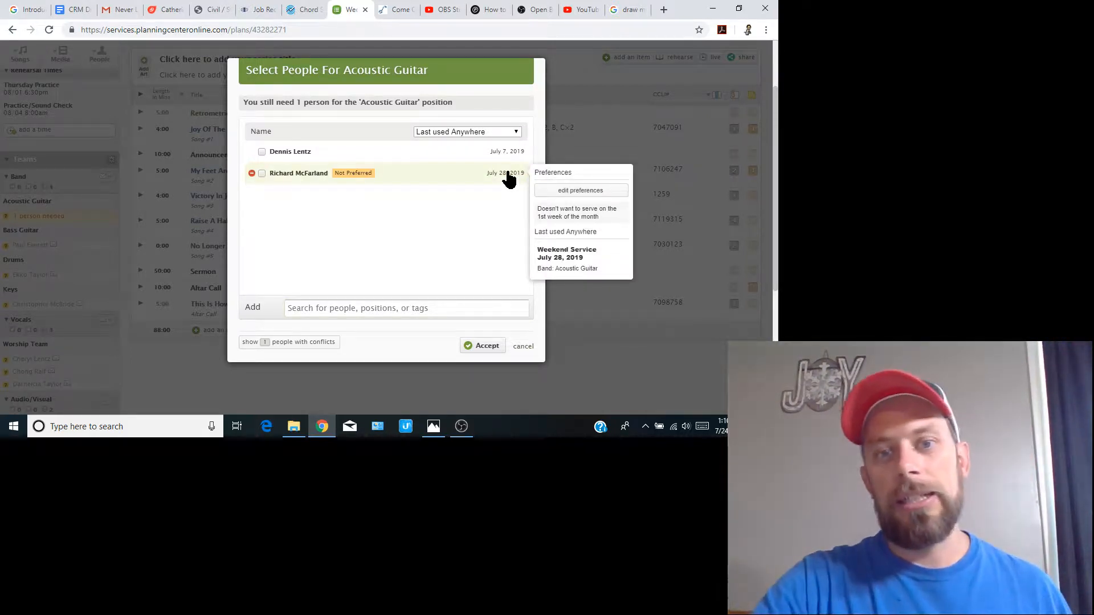
pyautogui.click(262, 152)
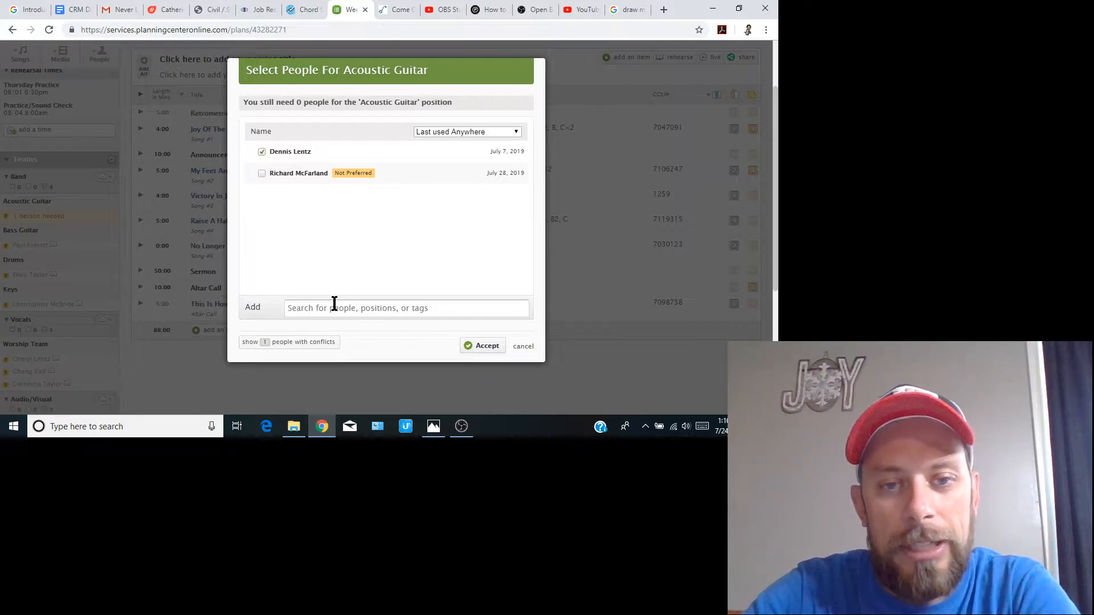
pyautogui.click(478, 341)
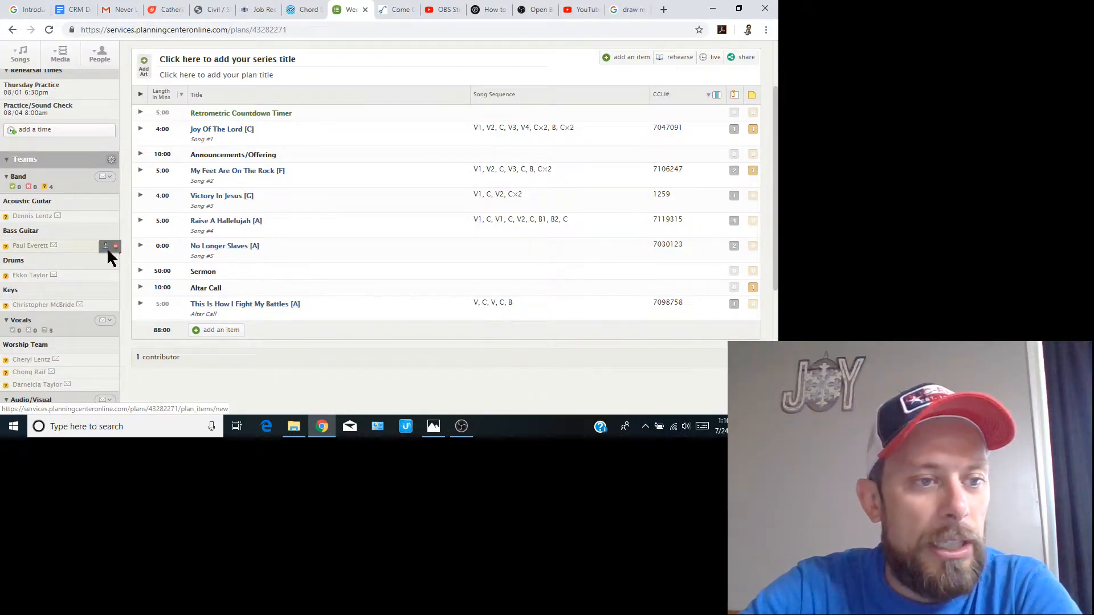
pyautogui.scroll(-1, 106, 247)
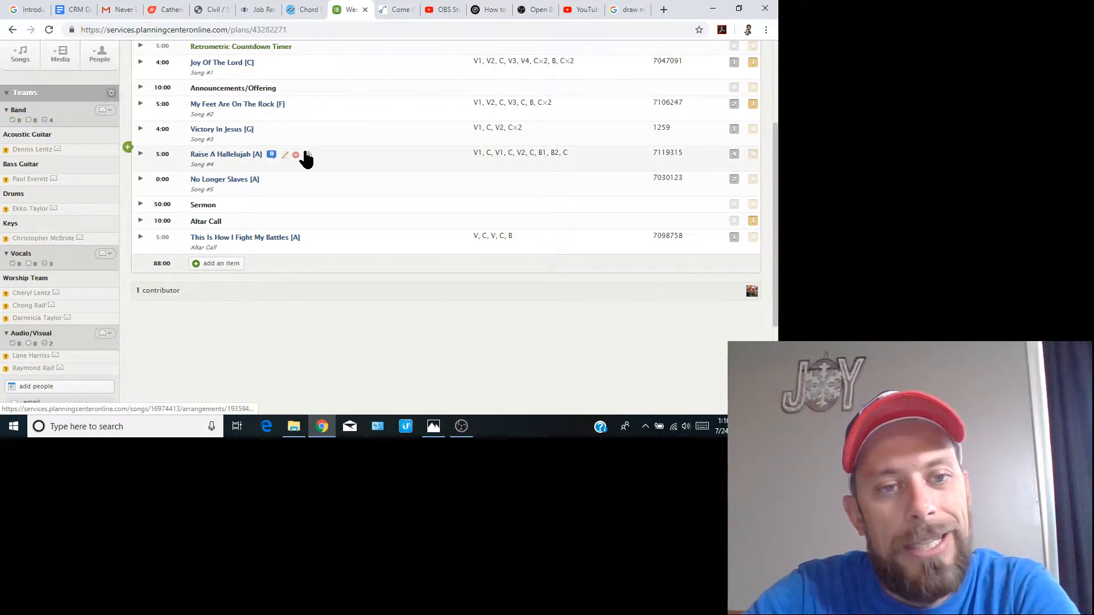
pyautogui.click(105, 111)
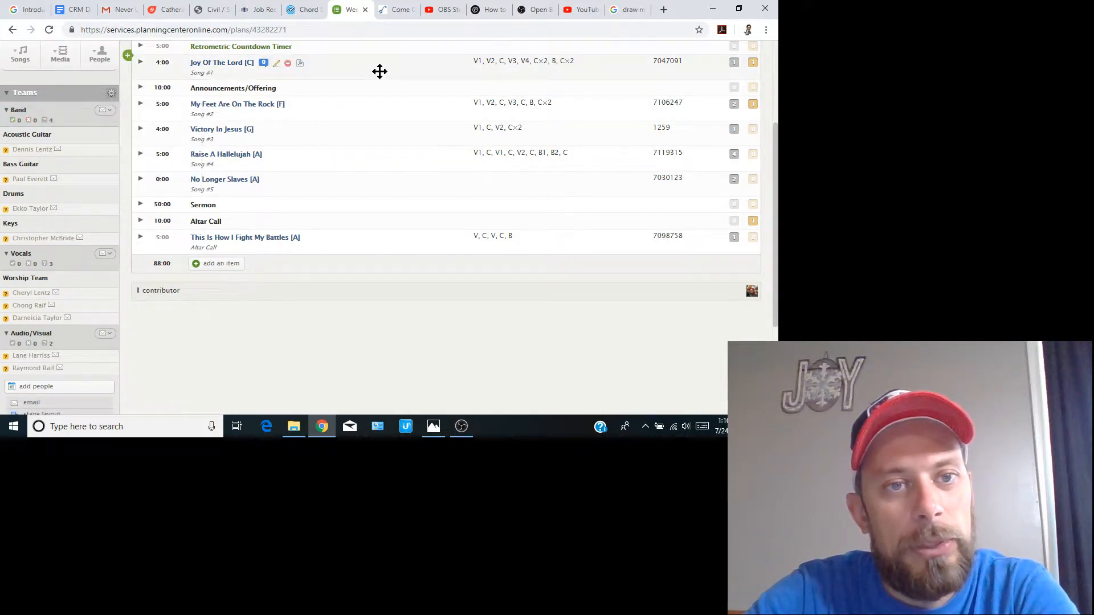
# Open the Joy Of The Lord item for editing and check its service timing options.
pyautogui.scroll(2, 379, 70)
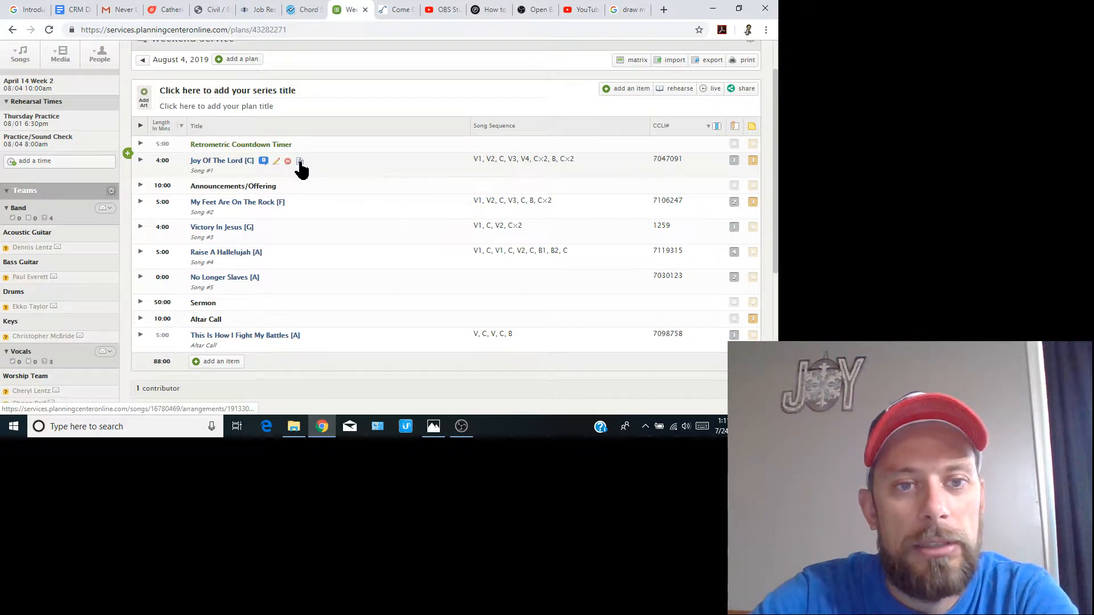
pyautogui.click(276, 162)
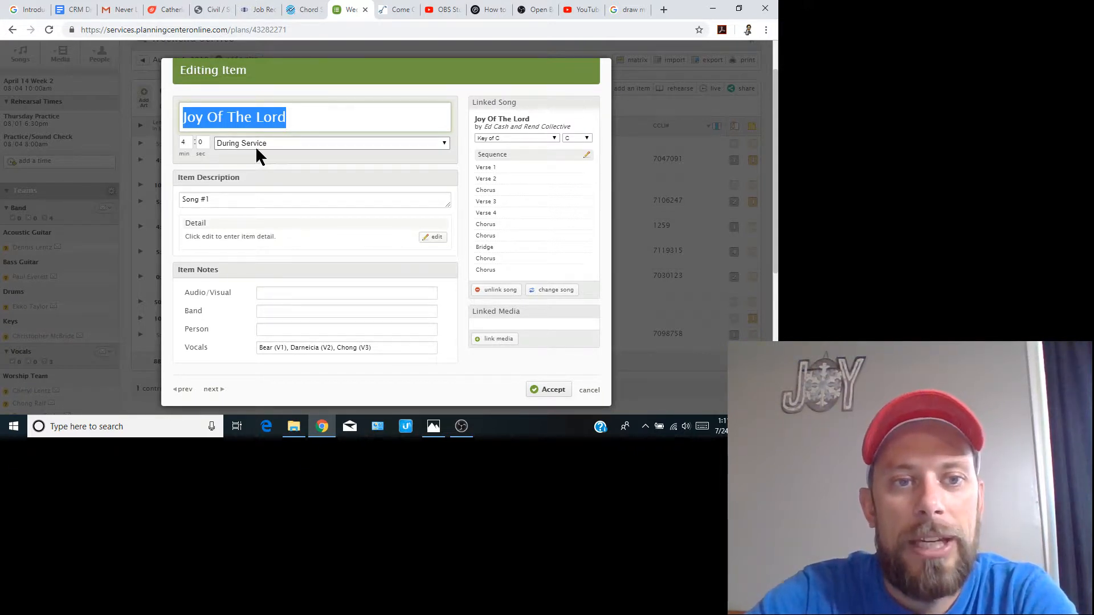
pyautogui.click(272, 146)
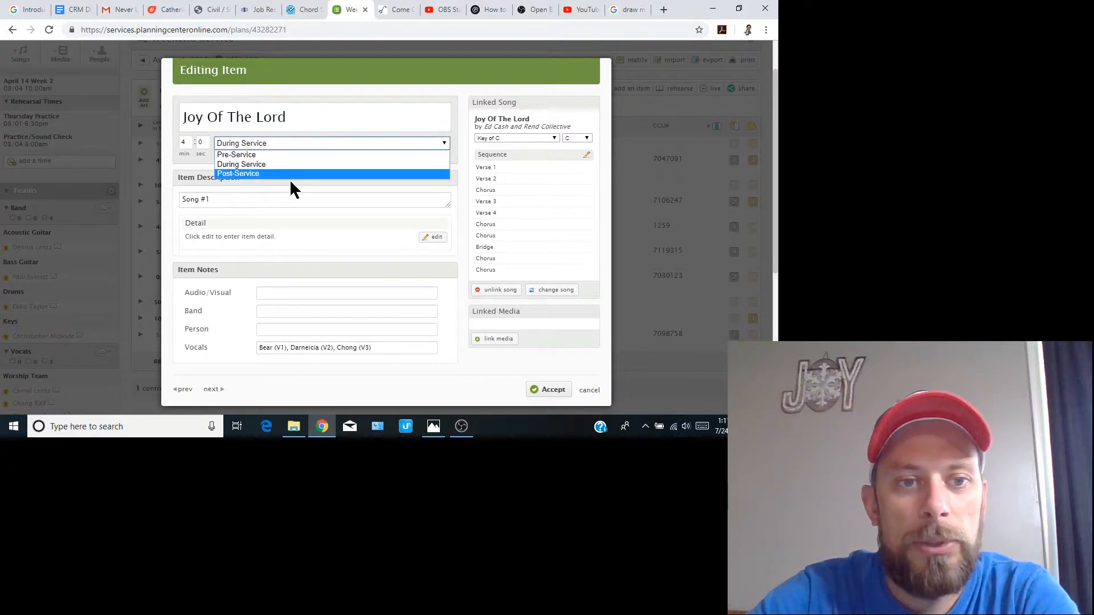
pyautogui.click(175, 177)
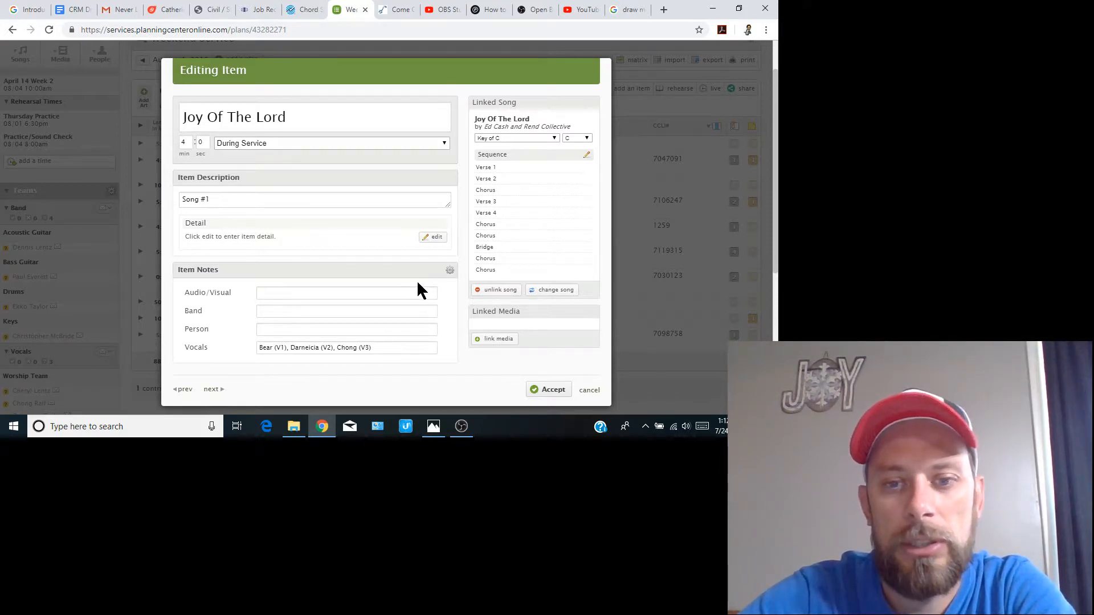
# Clear the Vocals note of the Joy Of The Lord item.
pyautogui.moveTo(431, 285)
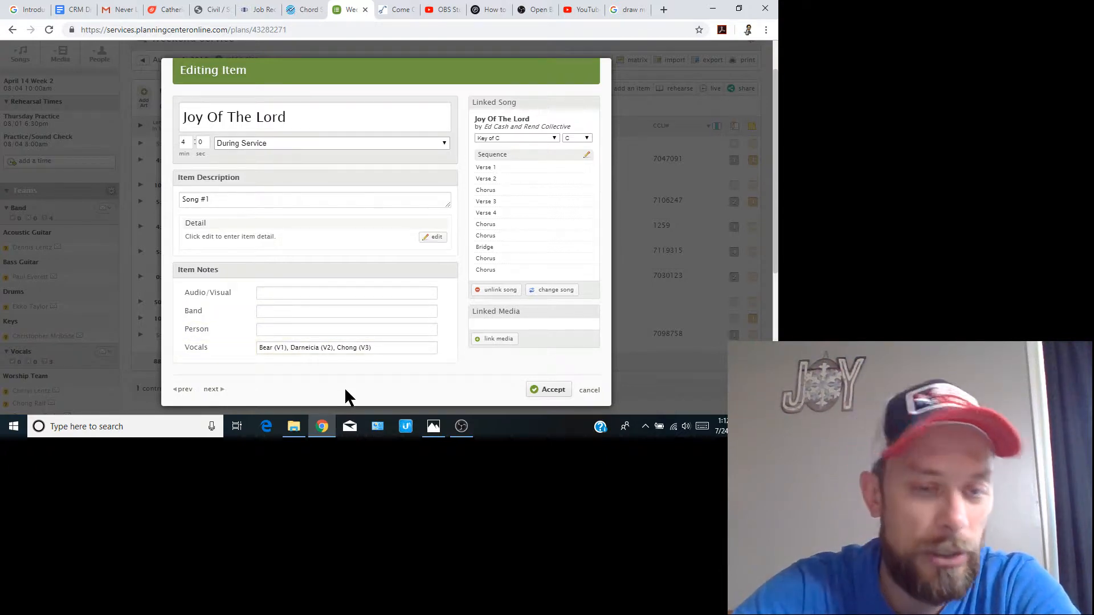
pyautogui.moveTo(385, 350); pyautogui.dragTo(254, 344)
pyautogui.press('BackSpace')
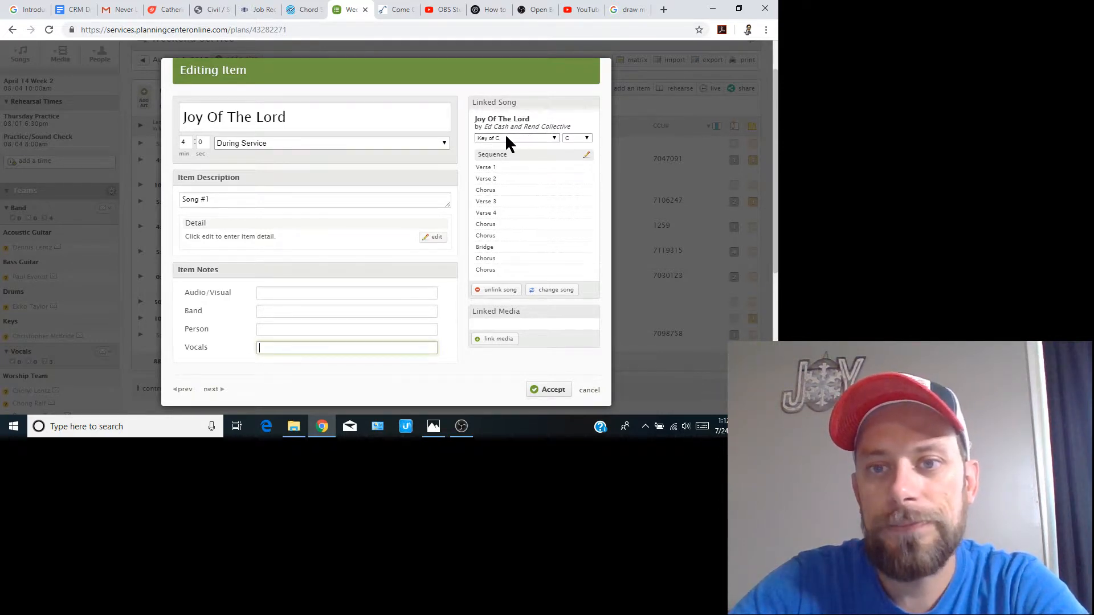
# Check the arrangement and key options of the linked Joy Of The Lord song, keep key C and accept the item.
pyautogui.click(519, 138)
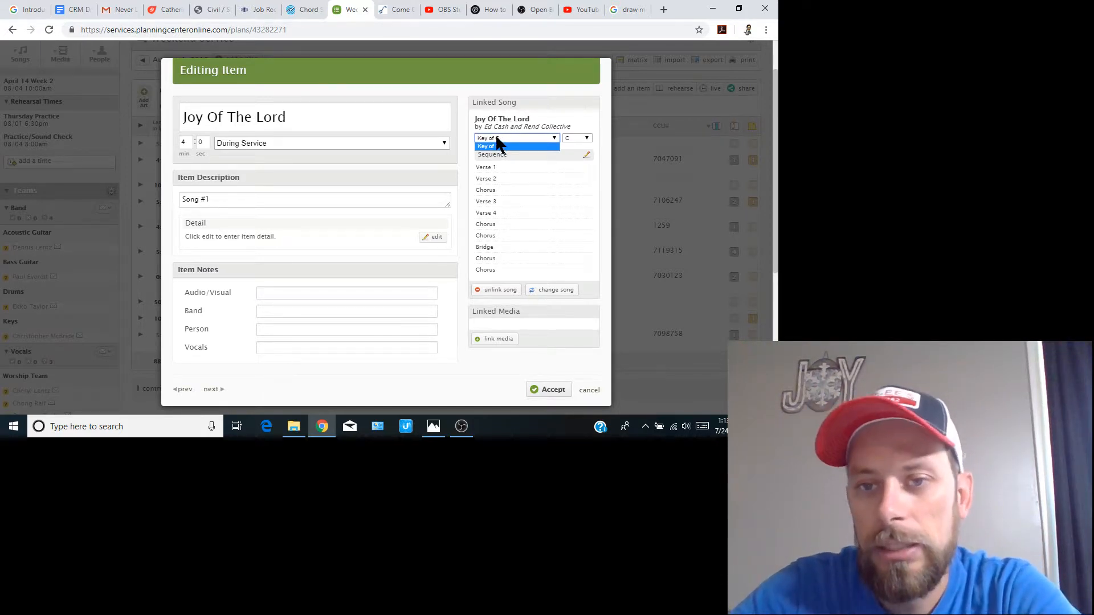
pyautogui.click(585, 138)
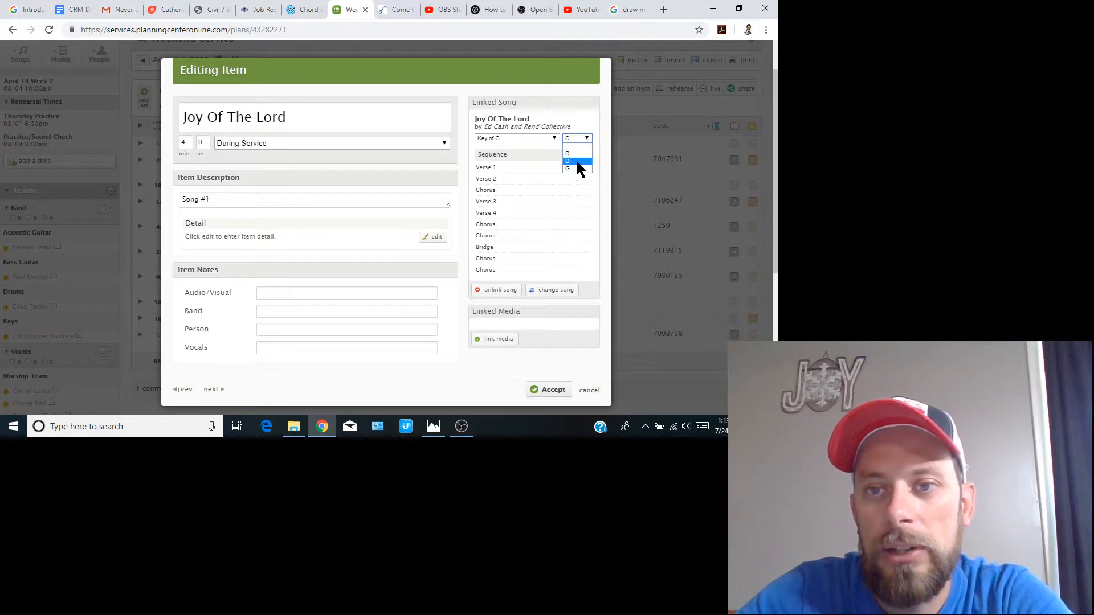
pyautogui.click(517, 152)
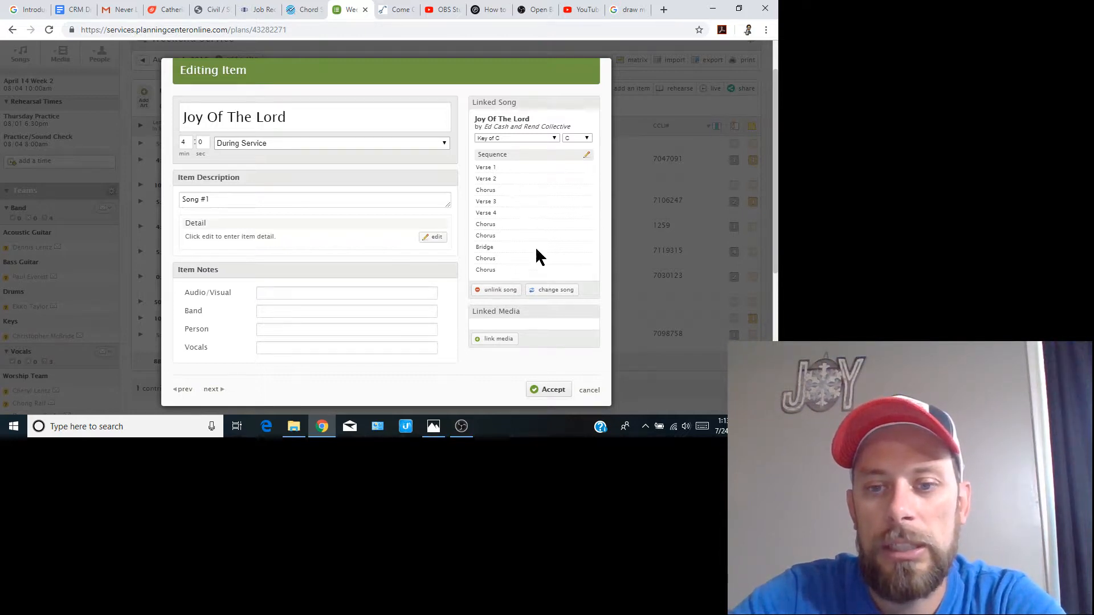
pyautogui.click(552, 389)
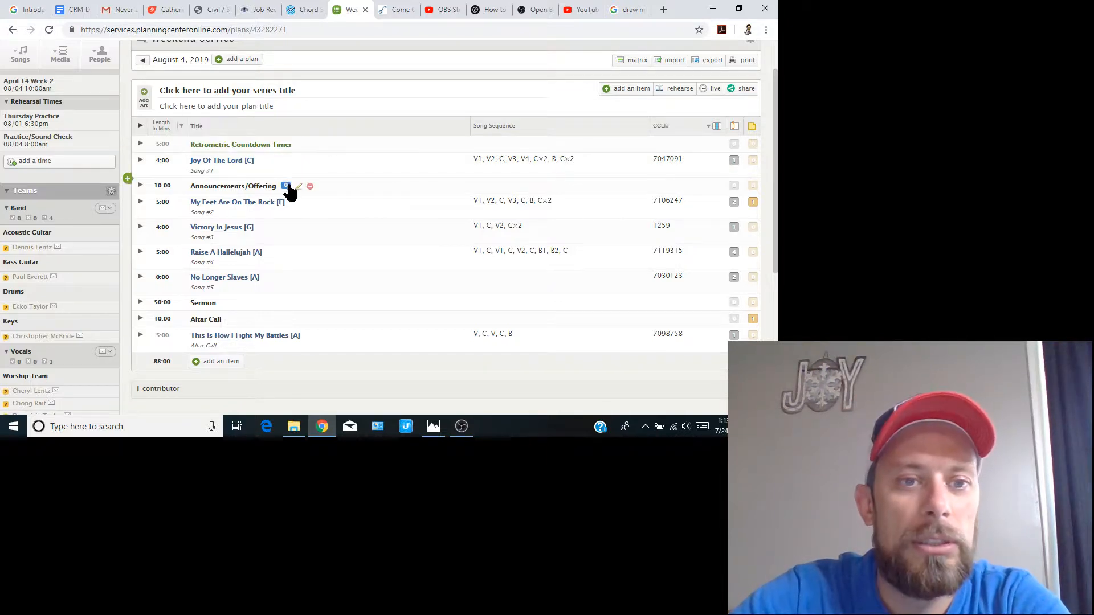
# Reopen the Joy Of The Lord item, start changing its linked song and filter the song library to Fast speed.
pyautogui.click(277, 162)
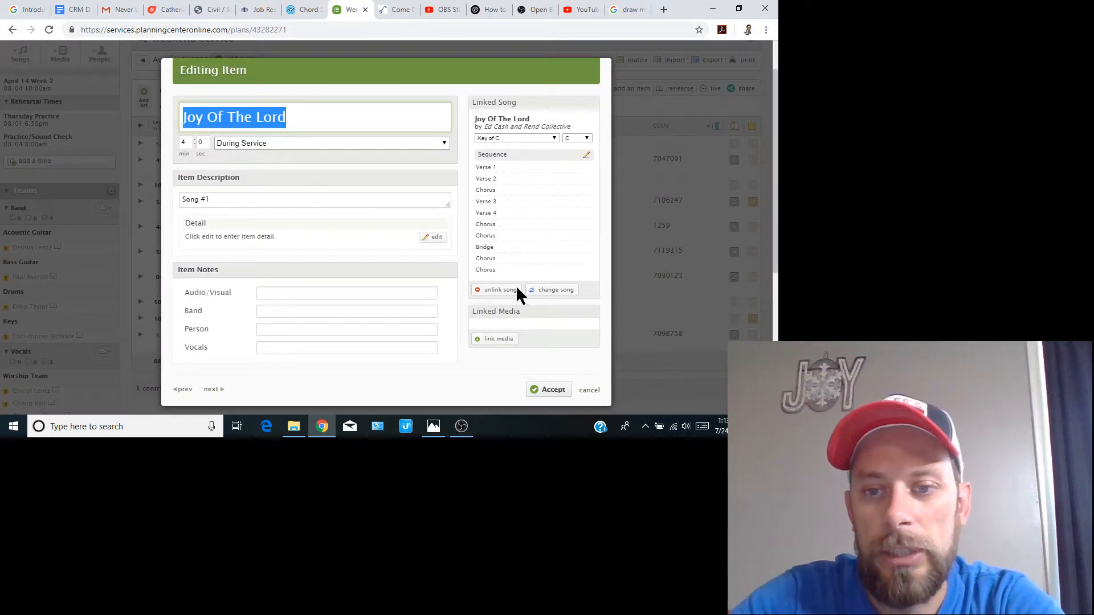
pyautogui.click(550, 291)
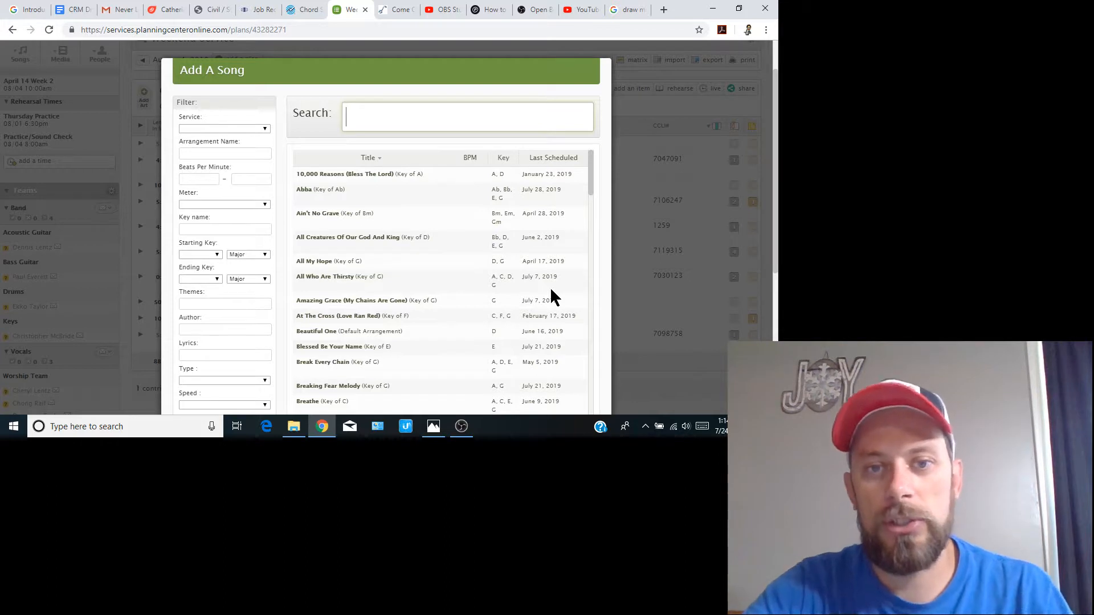
pyautogui.scroll(-3, 551, 289)
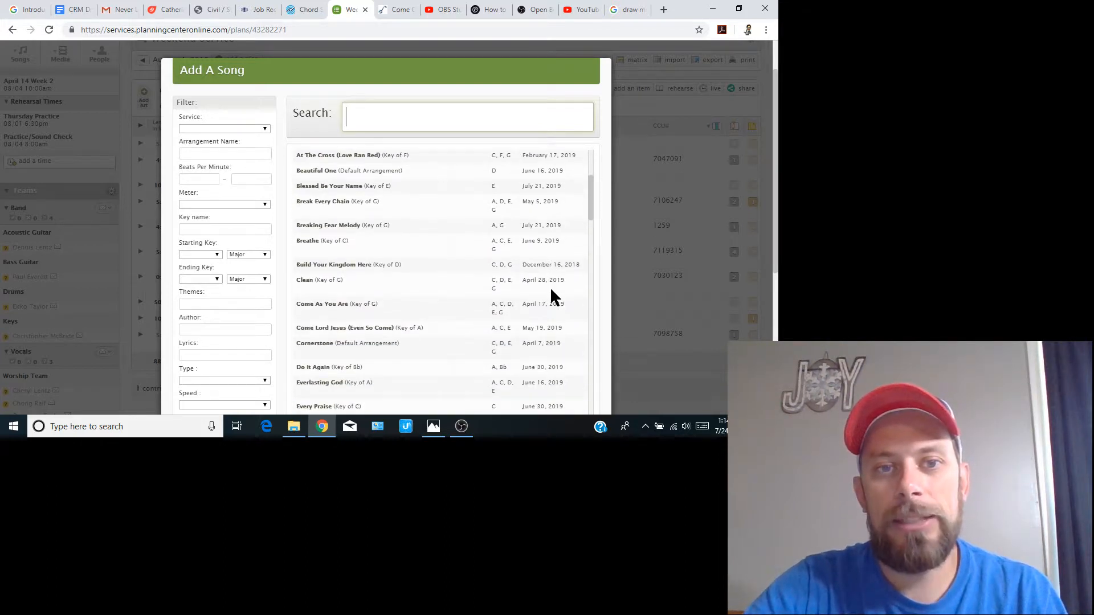
pyautogui.scroll(3, 551, 289)
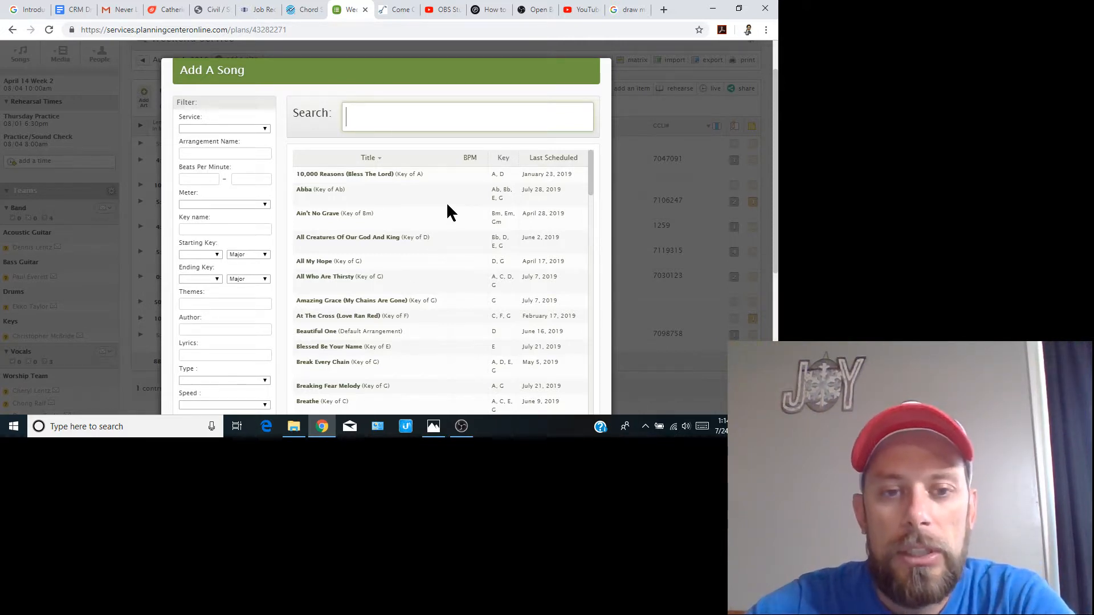
pyautogui.scroll(-1, 447, 204)
pyautogui.scroll(-3, 447, 207)
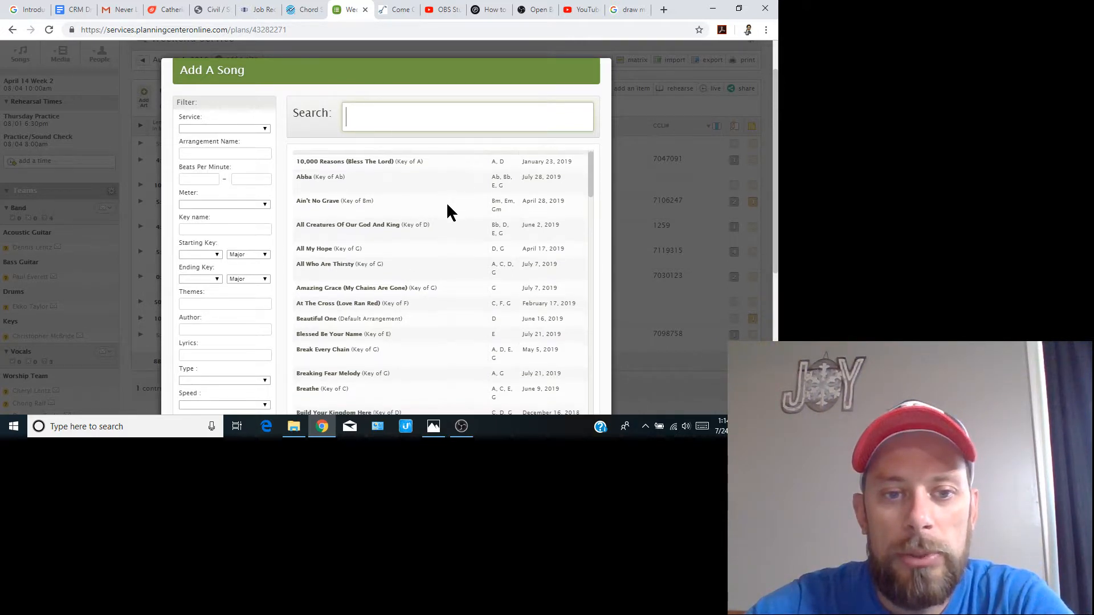
pyautogui.scroll(-1, 447, 201)
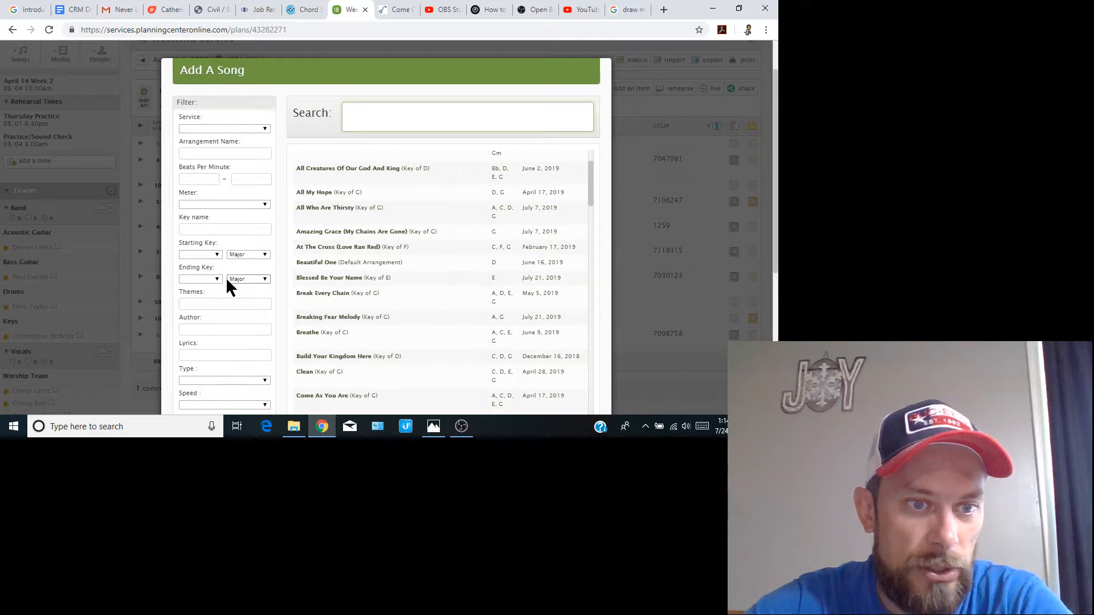
pyautogui.scroll(-2, 225, 323)
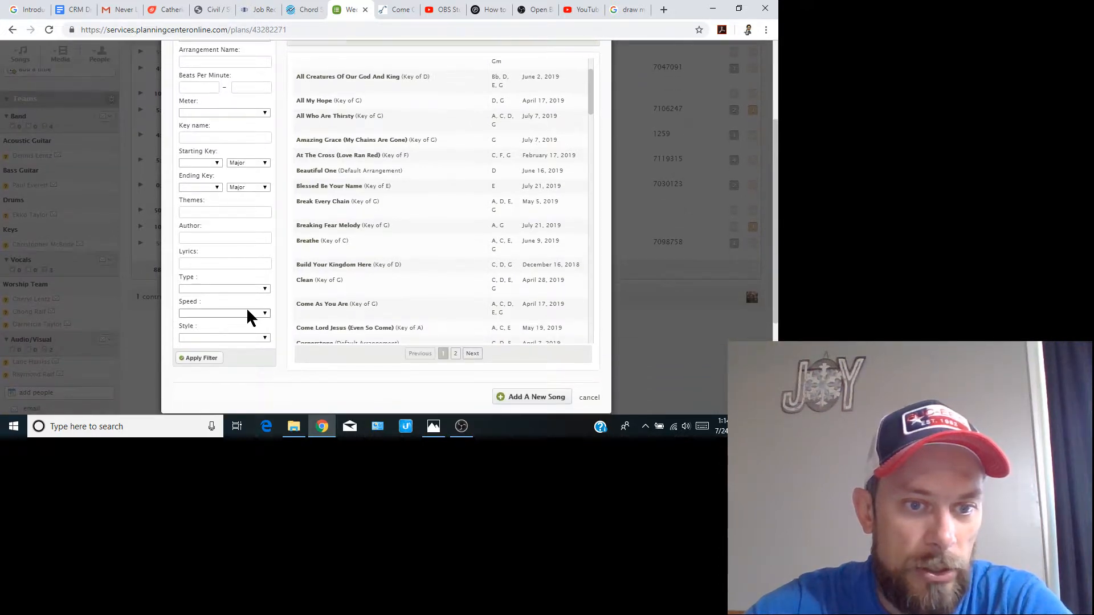
pyautogui.click(248, 313)
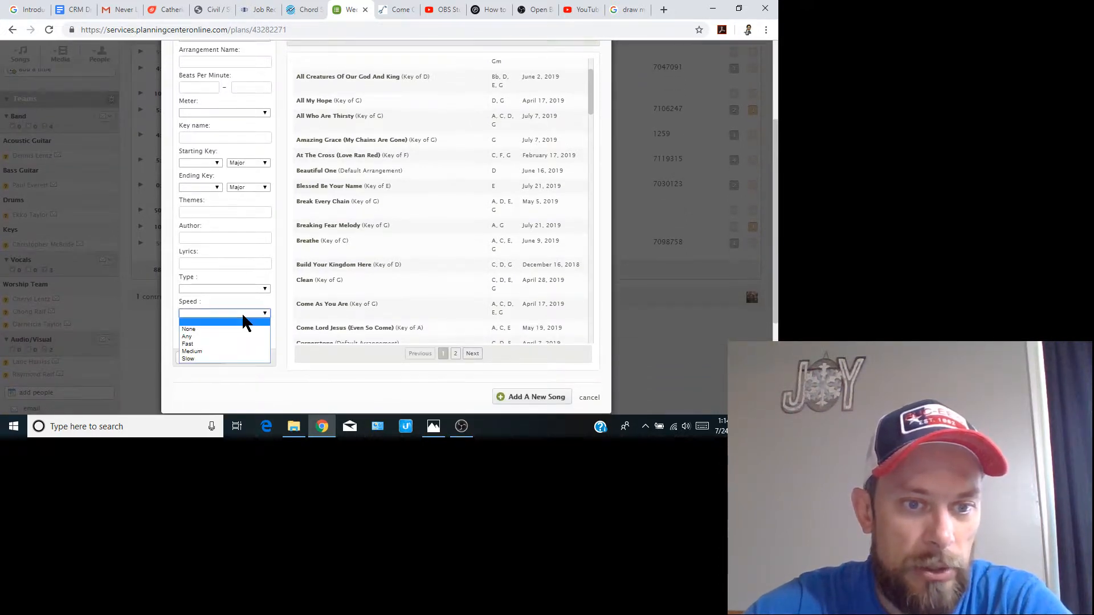
pyautogui.click(226, 345)
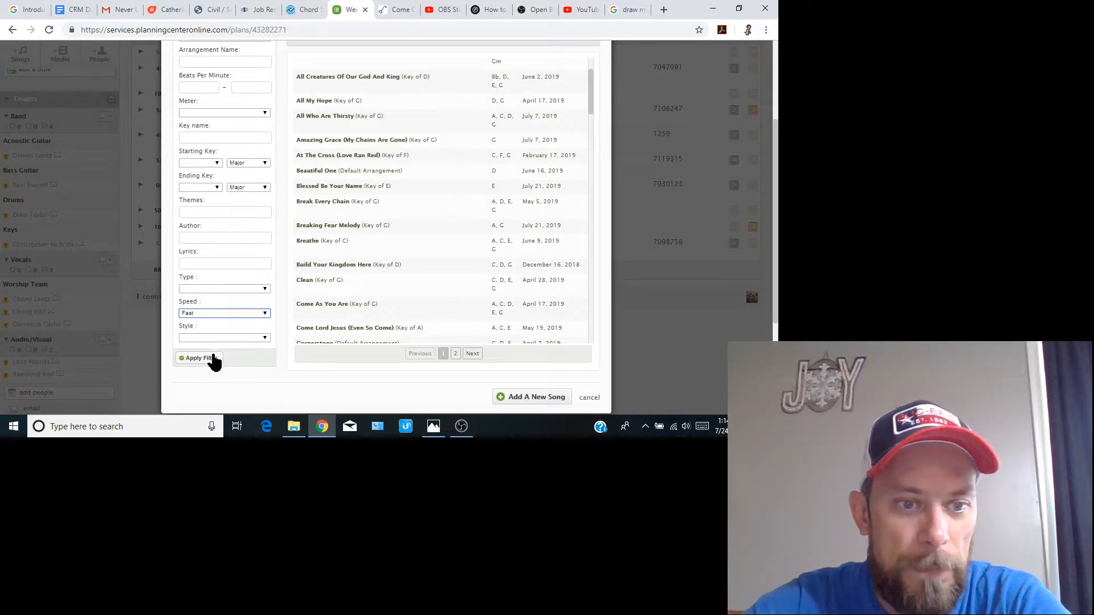
pyautogui.click(211, 358)
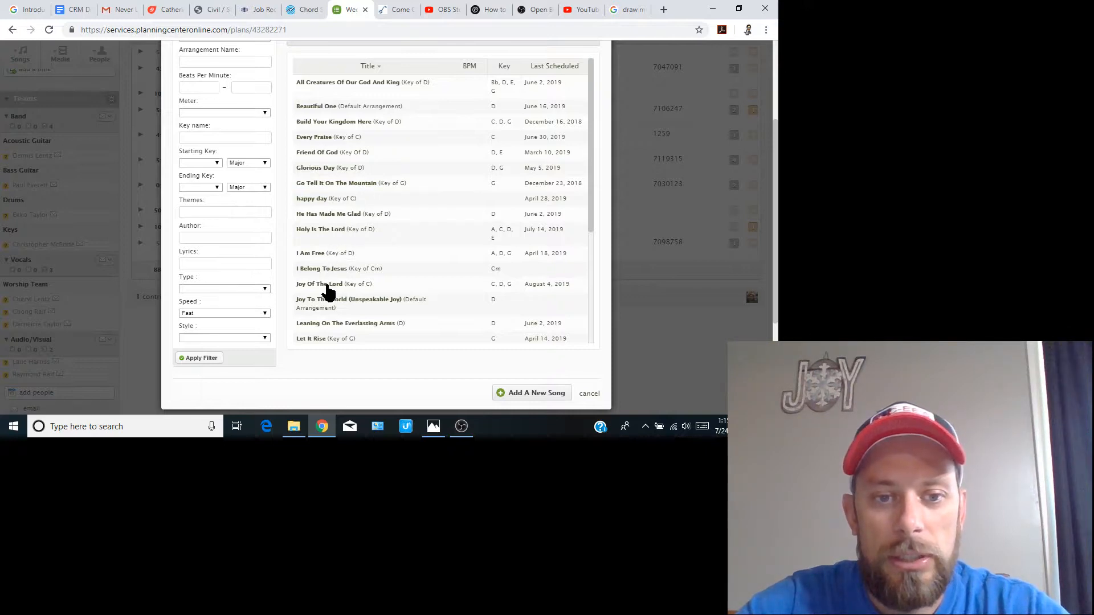
# Choose Glorious Day from the filtered songs as the replacement for Song #1 and set its key to G.
pyautogui.scroll(-3, 330, 290)
pyautogui.scroll(-1, 329, 291)
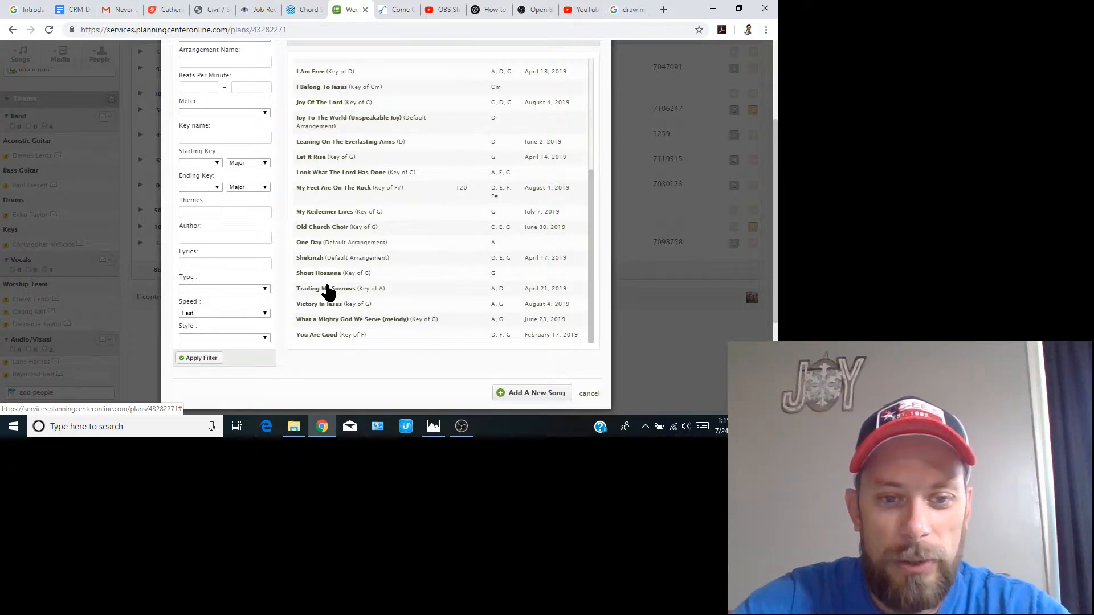
pyautogui.scroll(3, 330, 291)
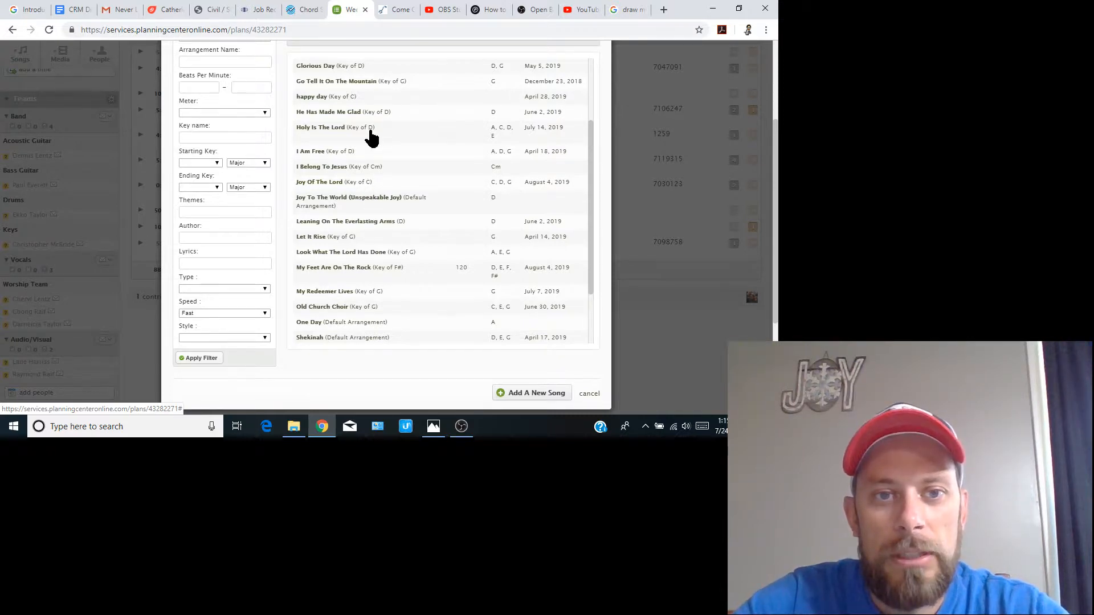
pyautogui.scroll(5, 370, 131)
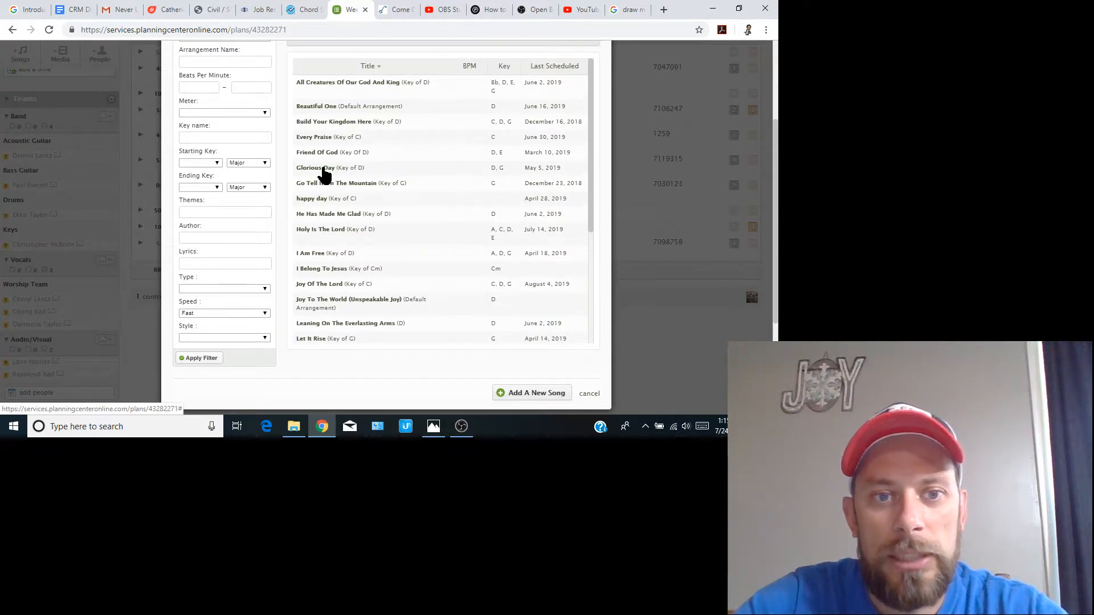
pyautogui.click(319, 168)
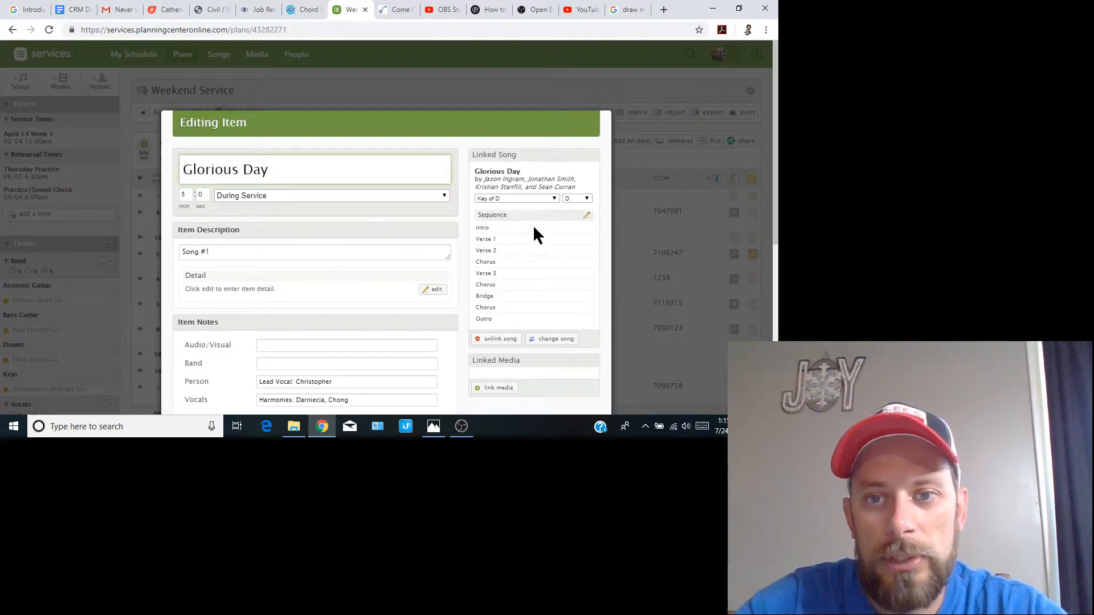
pyautogui.click(580, 199)
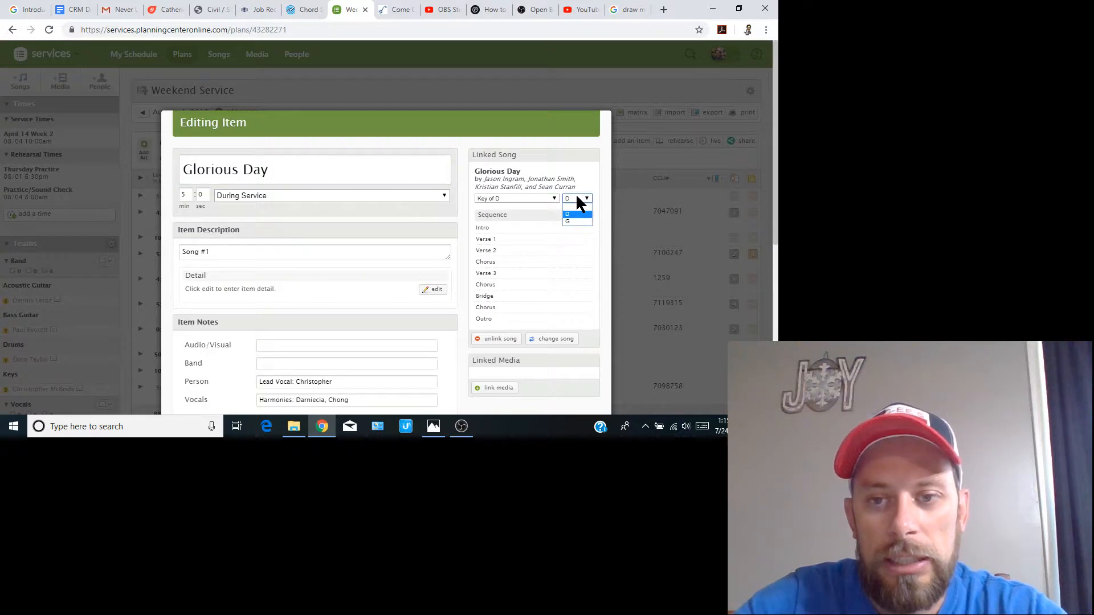
pyautogui.click(578, 221)
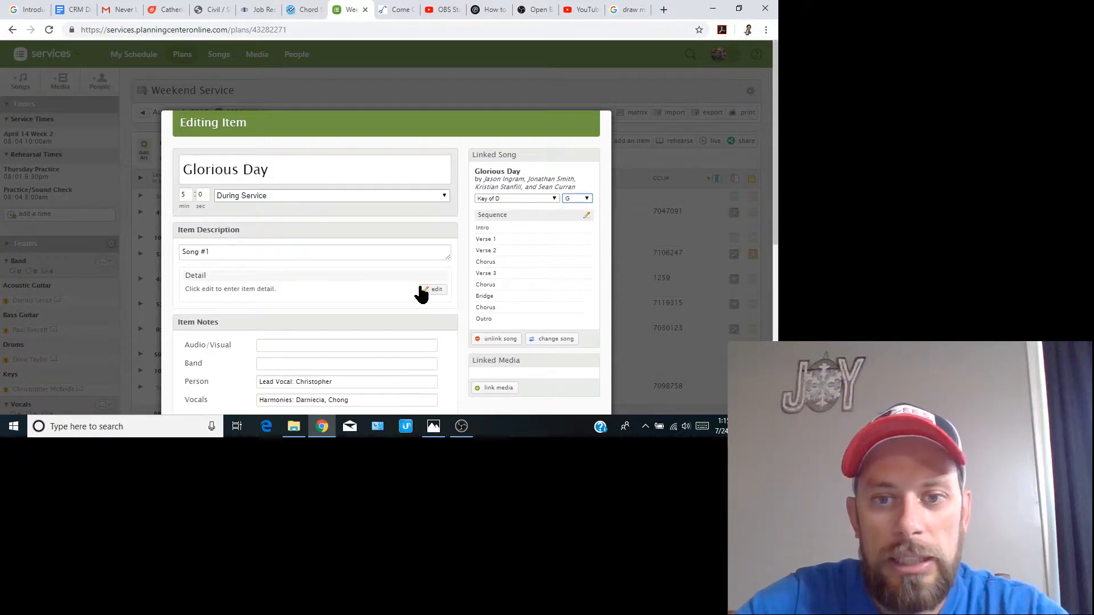
# Add another singer's name to the harmonies in the Vocals note of Glorious Day and accept the item.
pyautogui.scroll(-2, 418, 293)
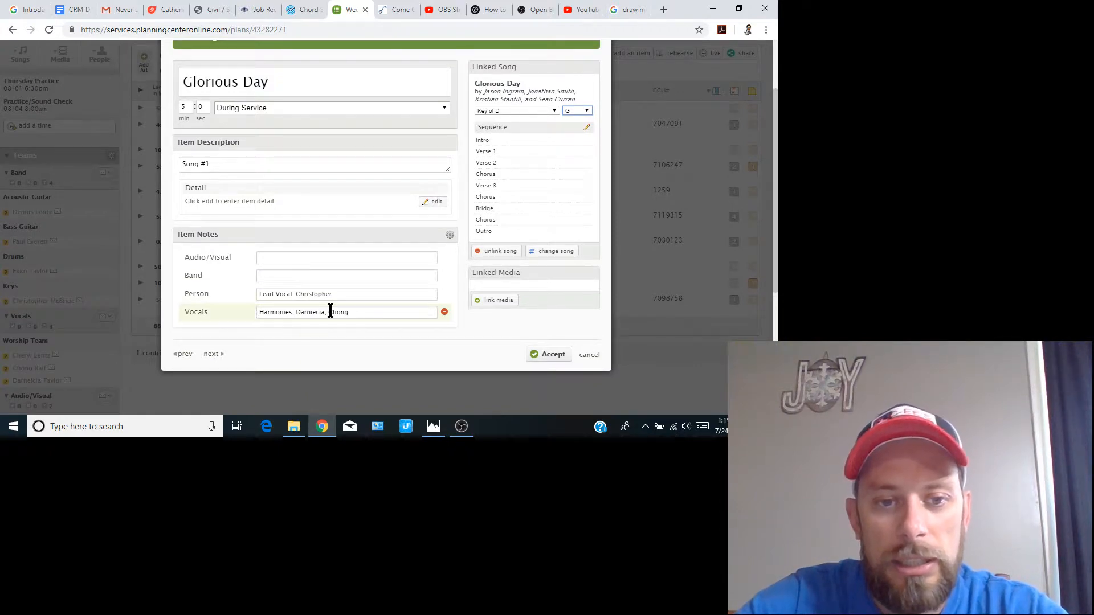
pyautogui.click(360, 313)
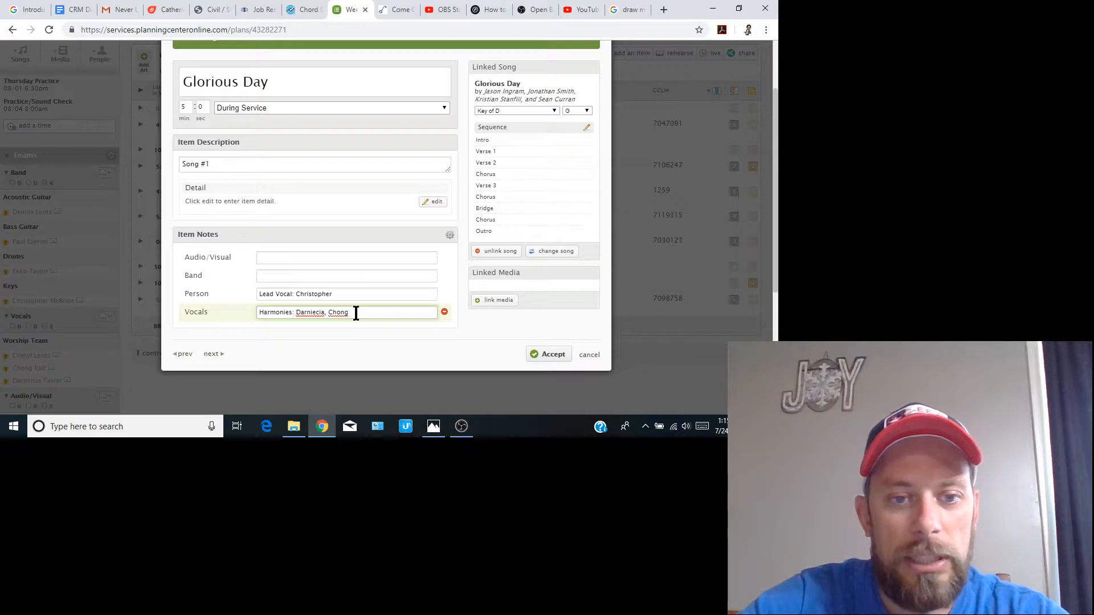
pyautogui.click(447, 339)
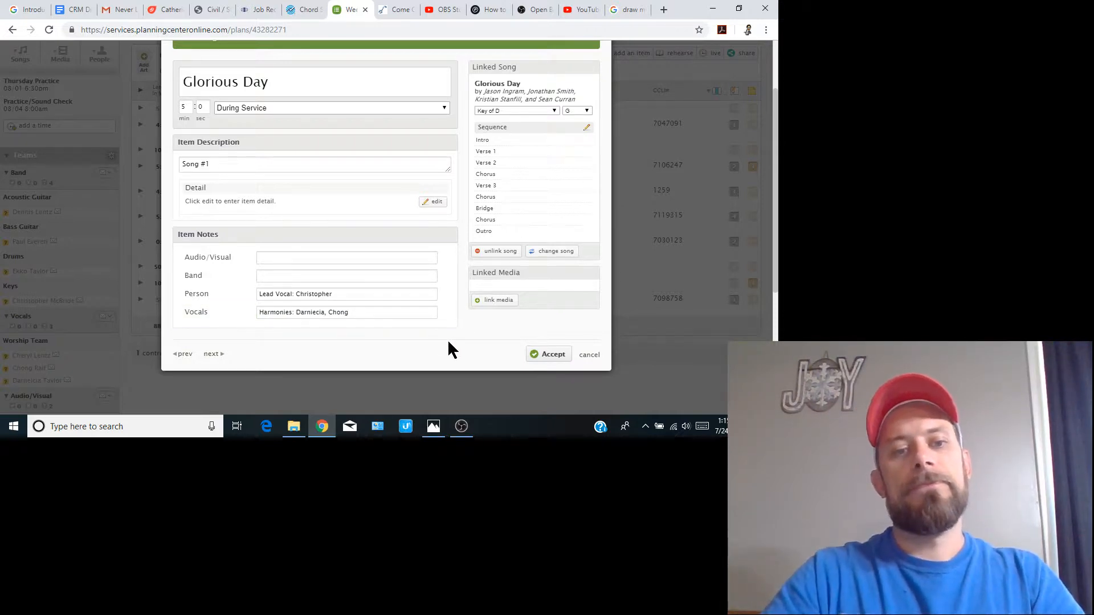
pyautogui.click(358, 311)
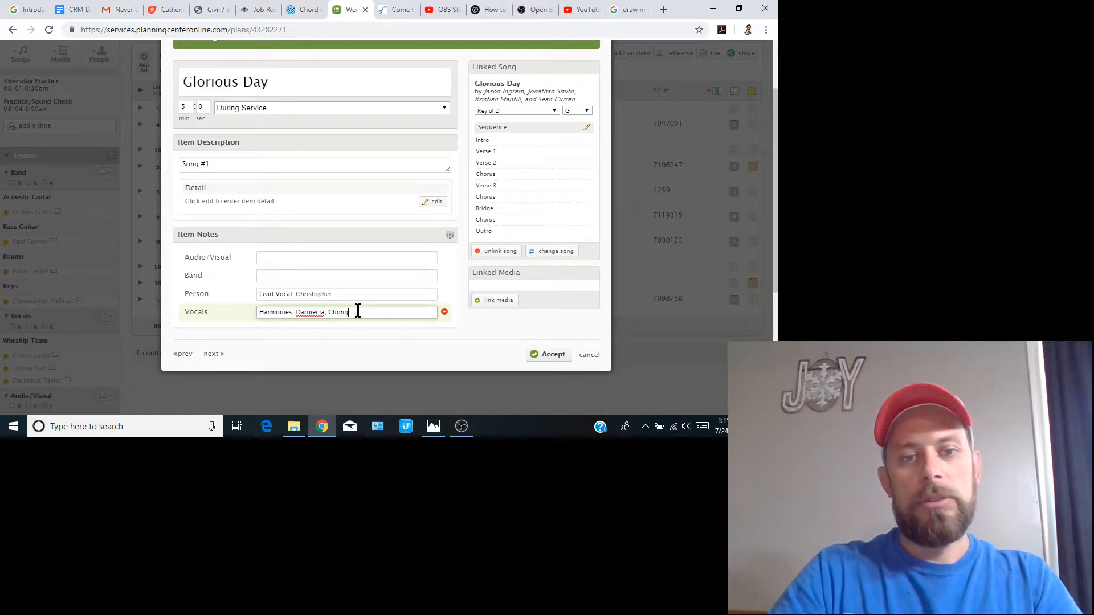
pyautogui.write(', Bear')
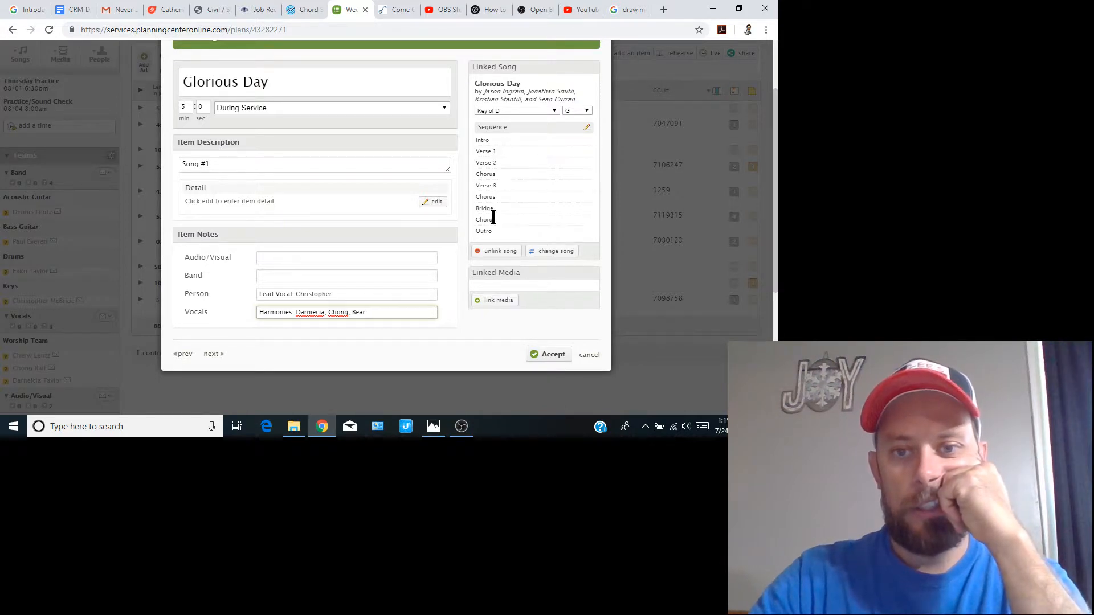
pyautogui.click(551, 348)
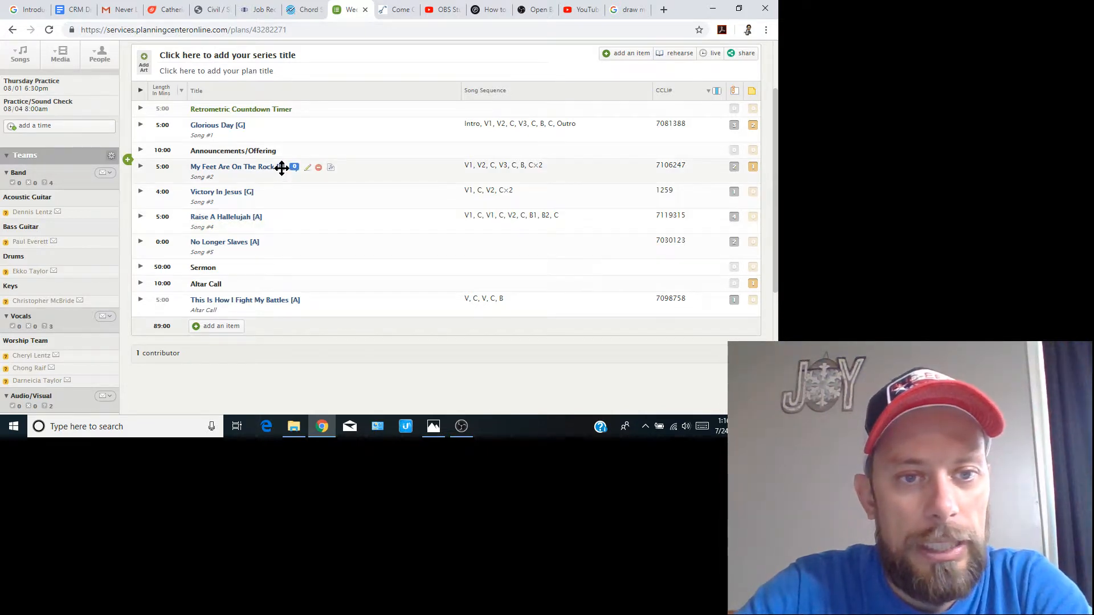
# Start replacing the song linked to My Feet Are On The Rock with a new one and search for "build my life".
pyautogui.click(307, 168)
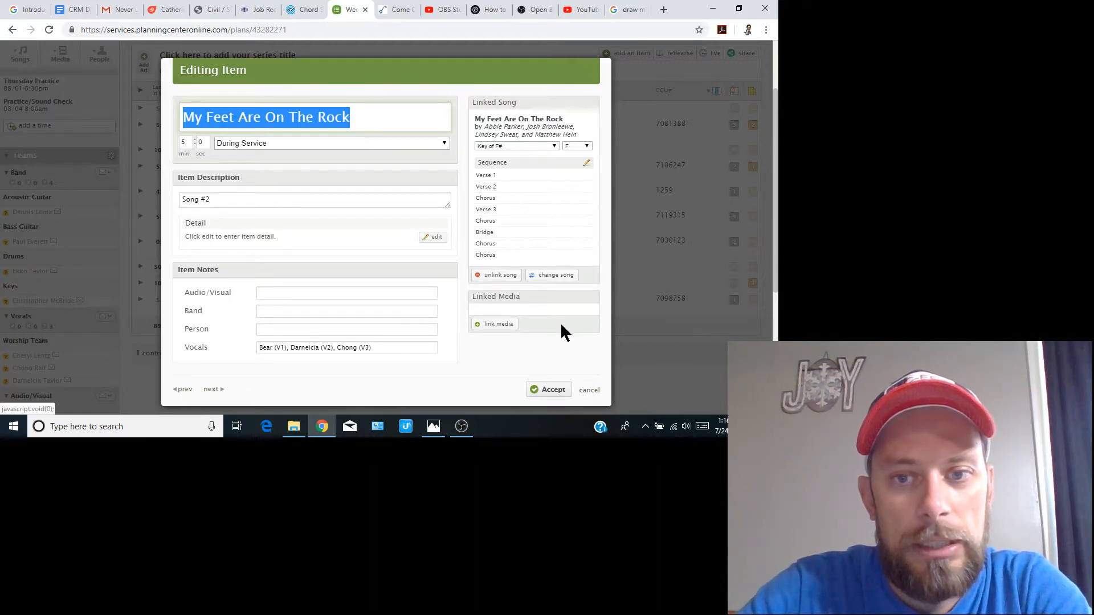
pyautogui.click(546, 274)
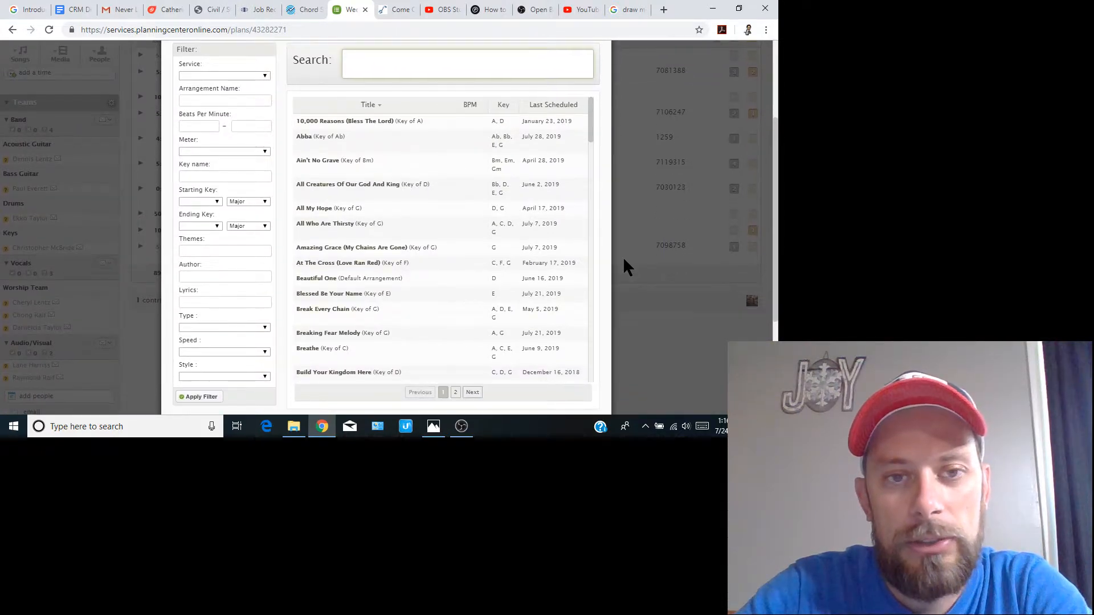
pyautogui.scroll(-1, 624, 258)
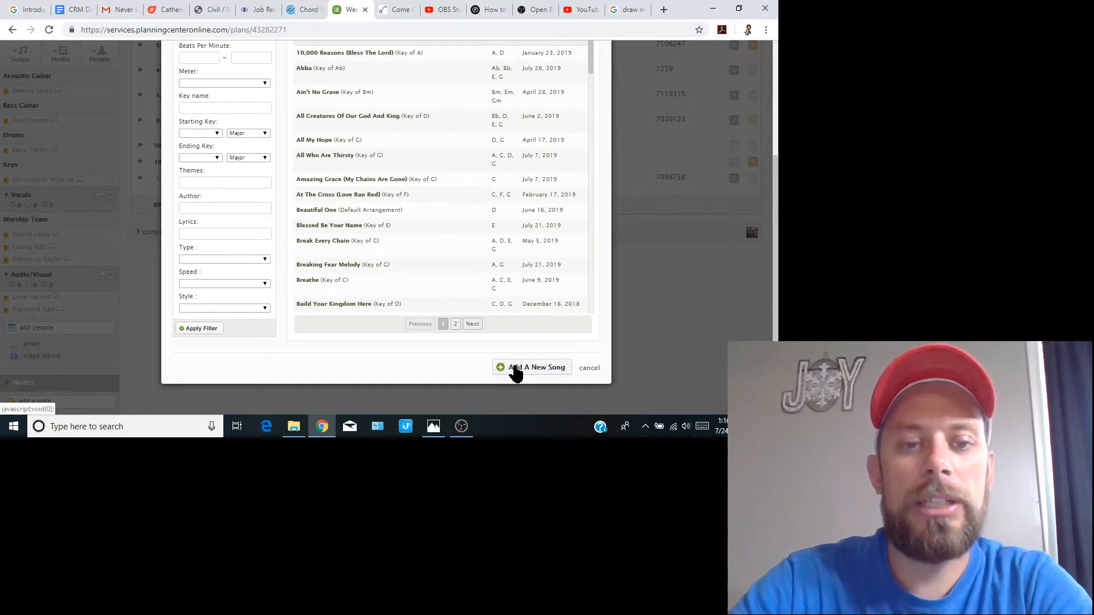
pyautogui.click(516, 369)
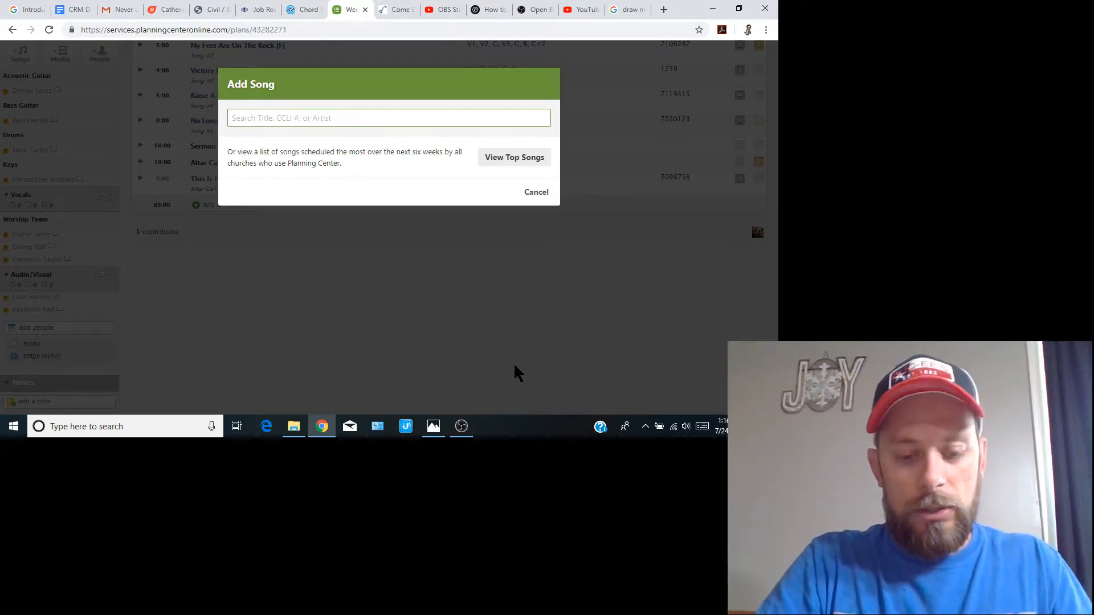
pyautogui.write('build')
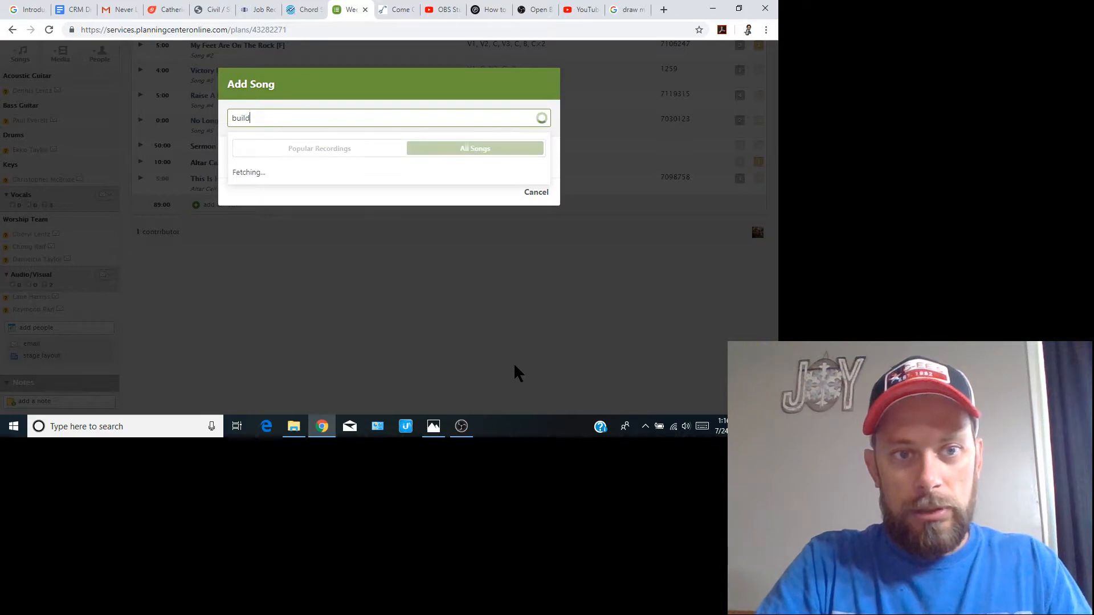
pyautogui.write(' my life')
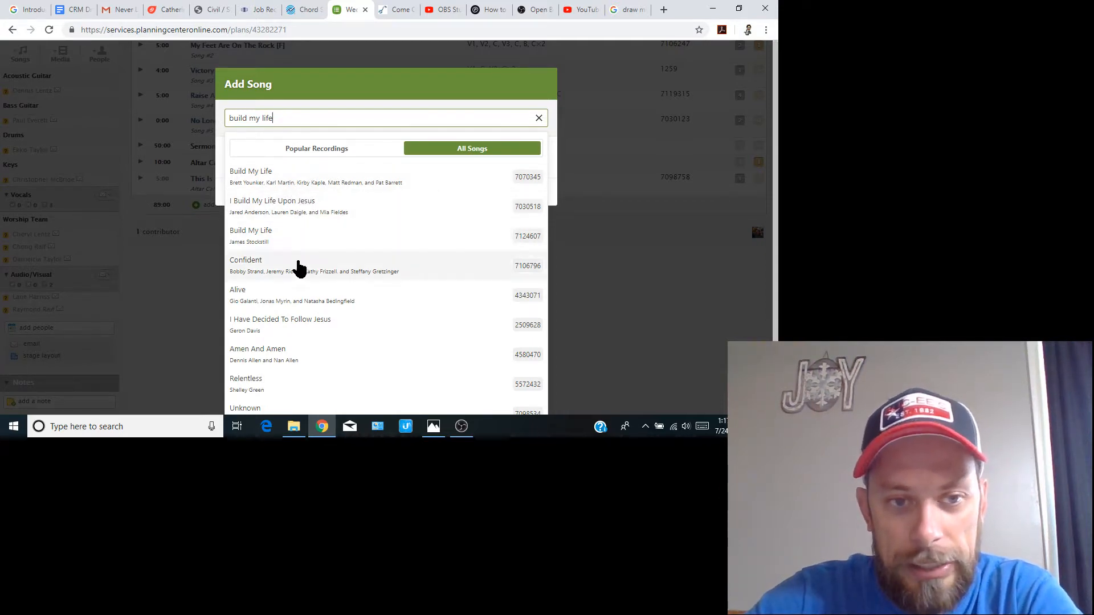
# Open the add-song details for Alive from the search results and cancel adding the song.
pyautogui.click(309, 300)
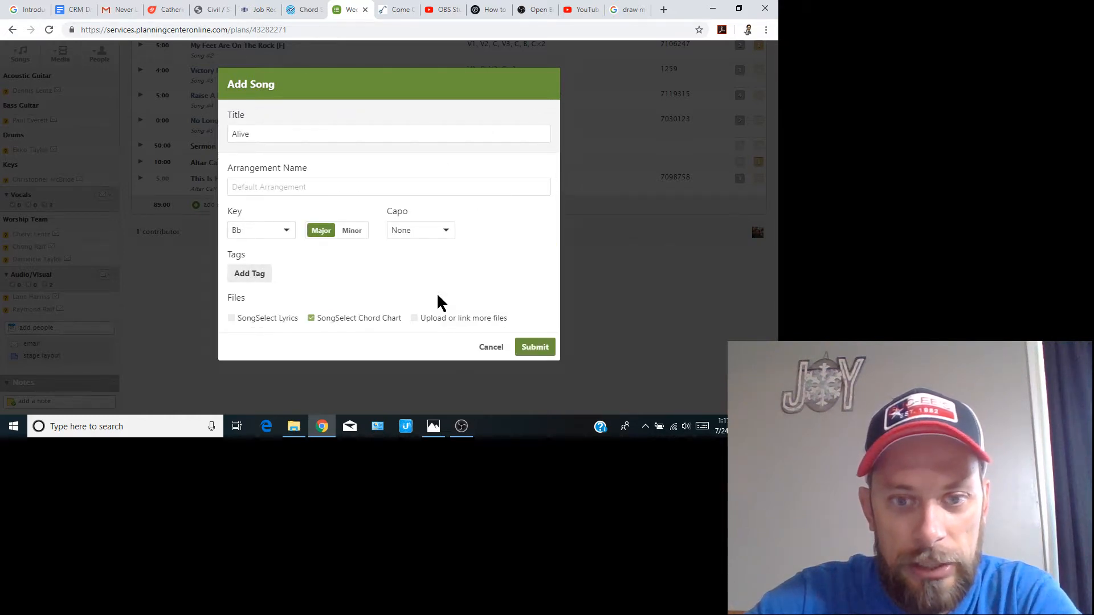
pyautogui.click(491, 348)
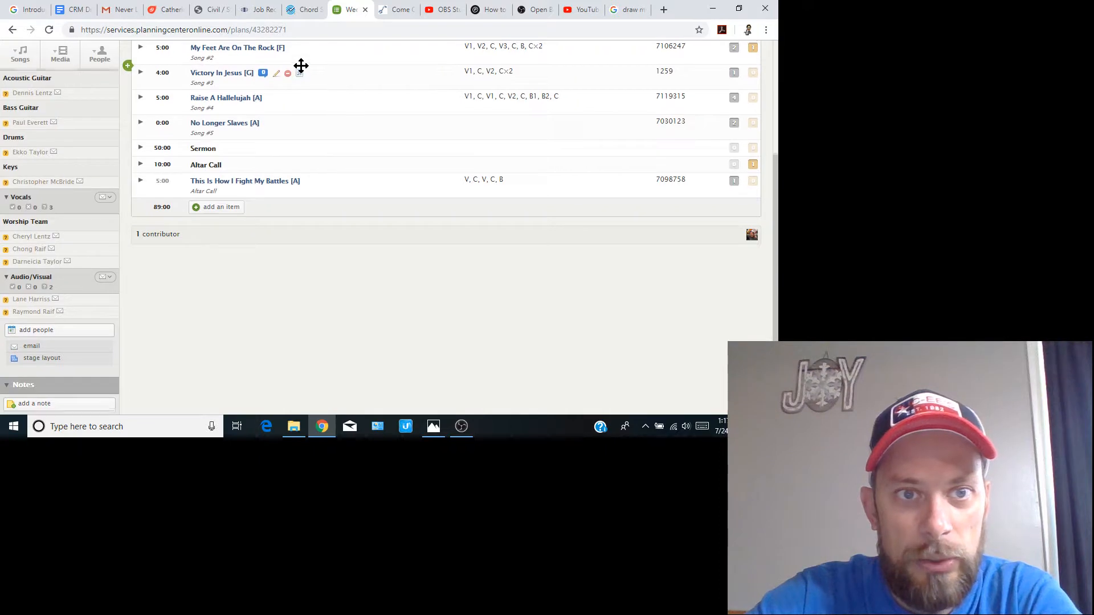
pyautogui.scroll(1, 301, 65)
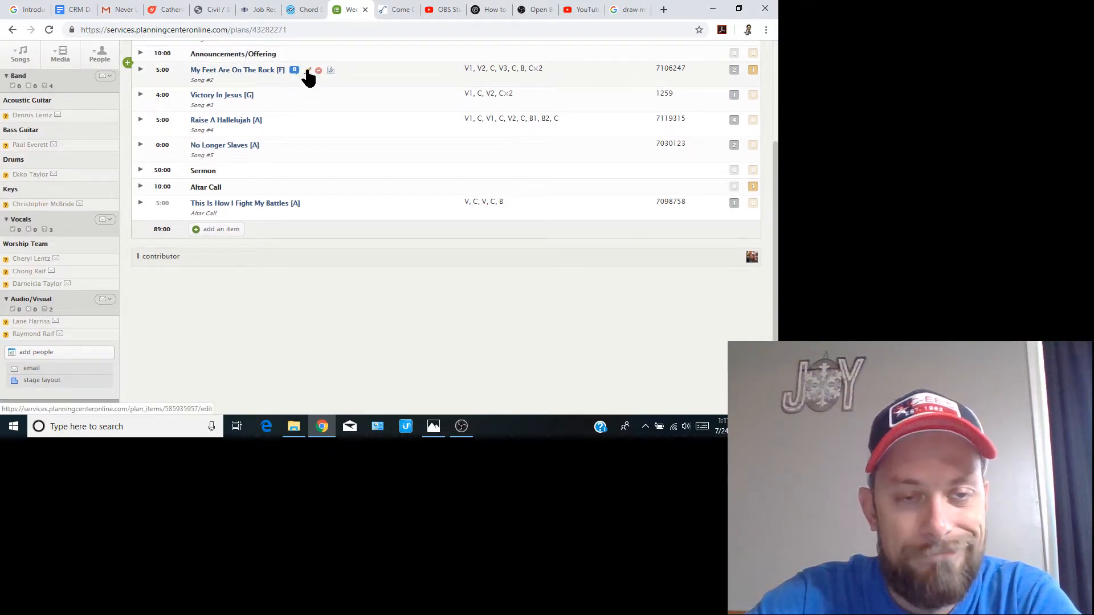
# Edit the My Feet Are On The Rock item and start changing its linked song to a newly added one.
pyautogui.click(307, 69)
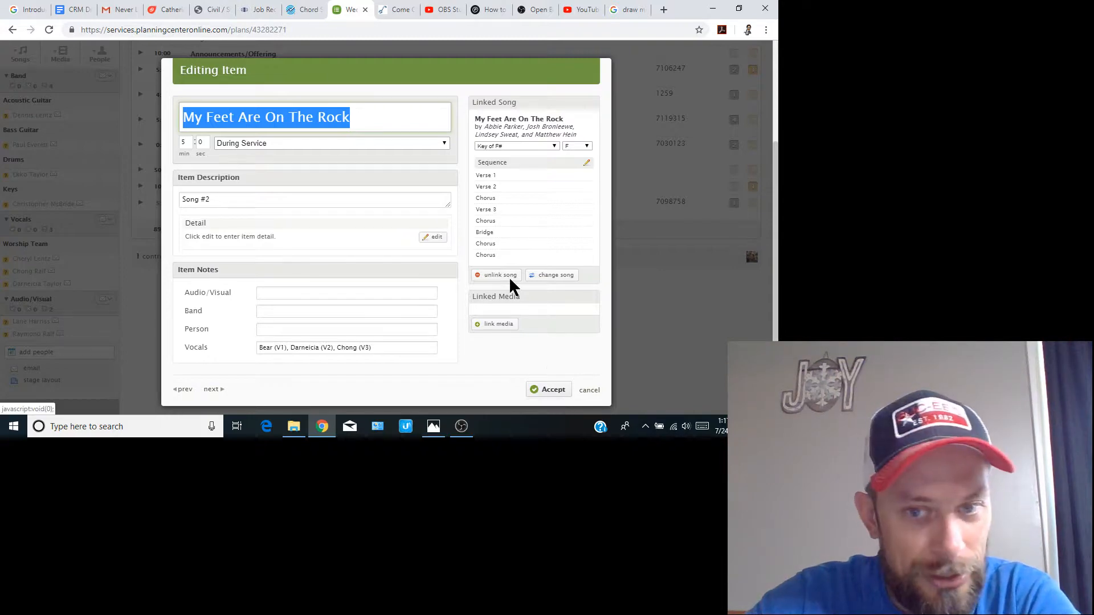
pyautogui.click(542, 276)
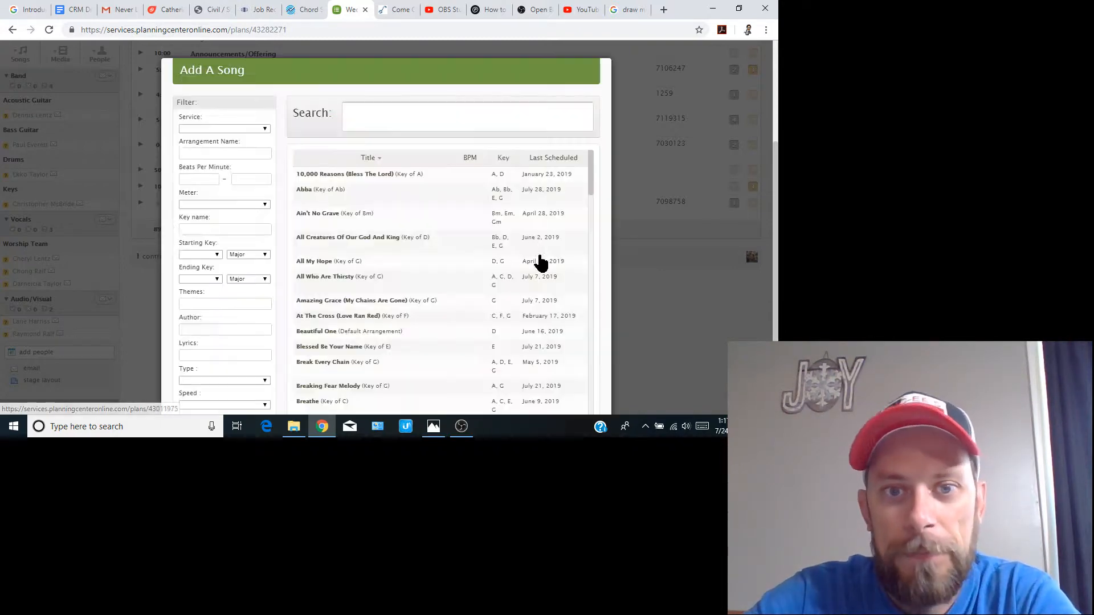
pyautogui.scroll(-4, 527, 231)
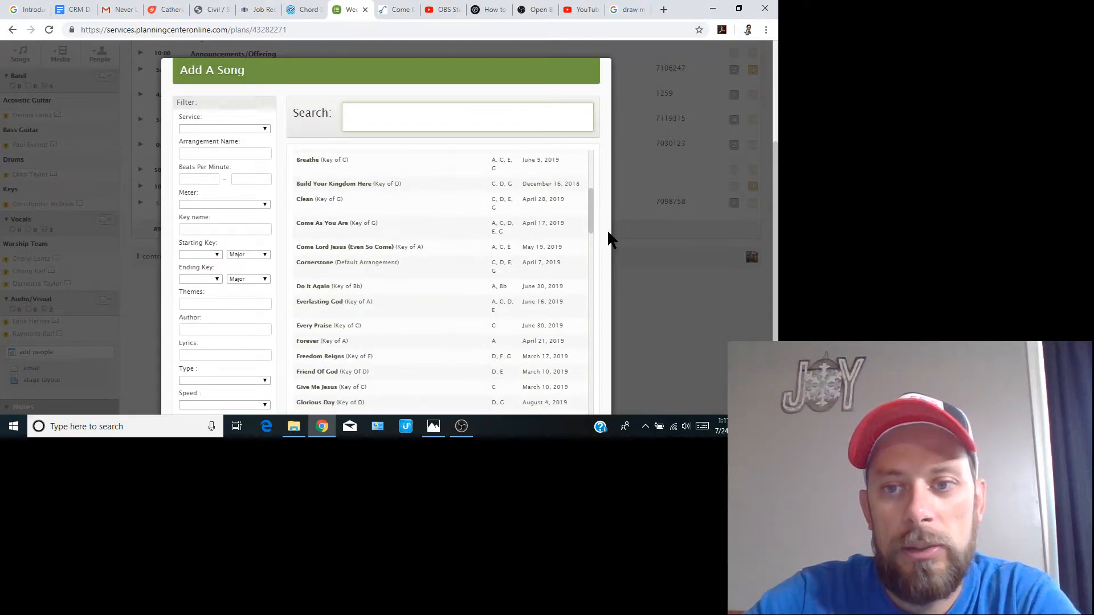
pyautogui.scroll(-3, 608, 232)
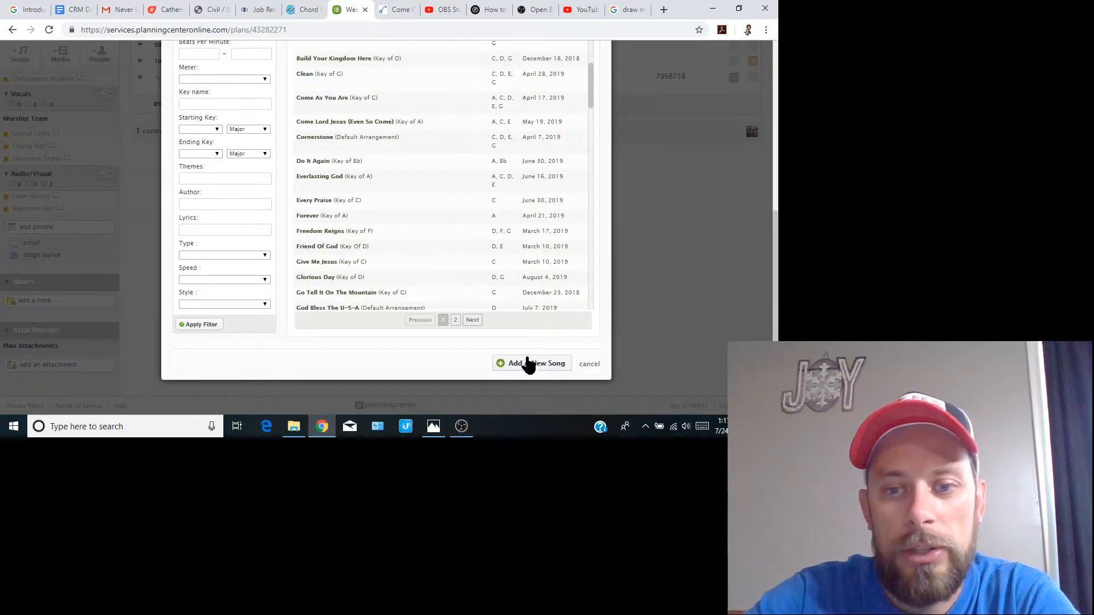
pyautogui.click(528, 365)
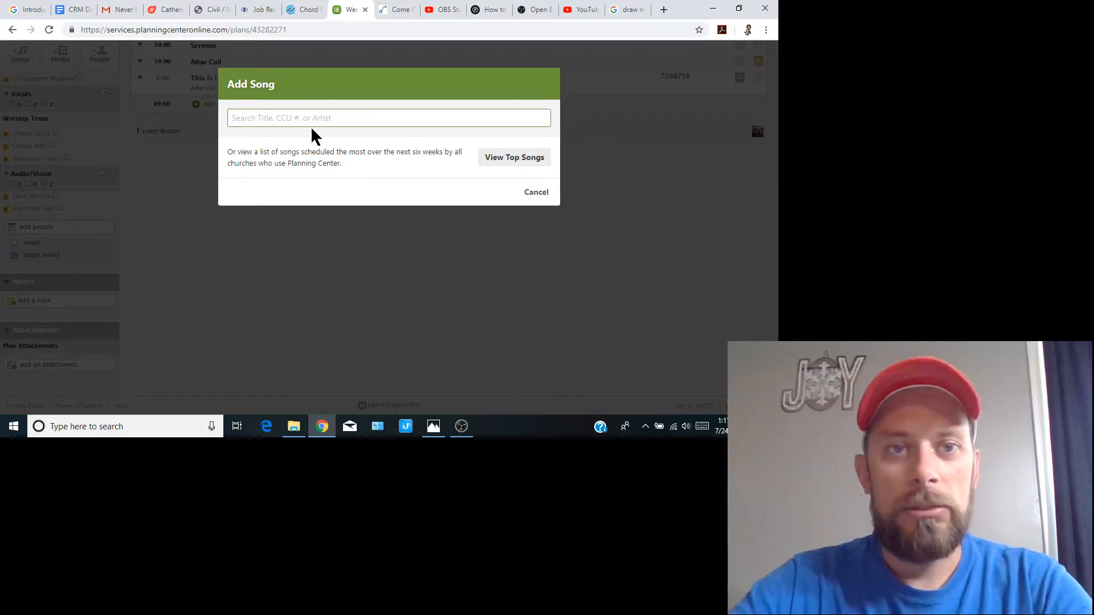
# Switch to SongSelect and search for "build my life".
pyautogui.click(299, 11)
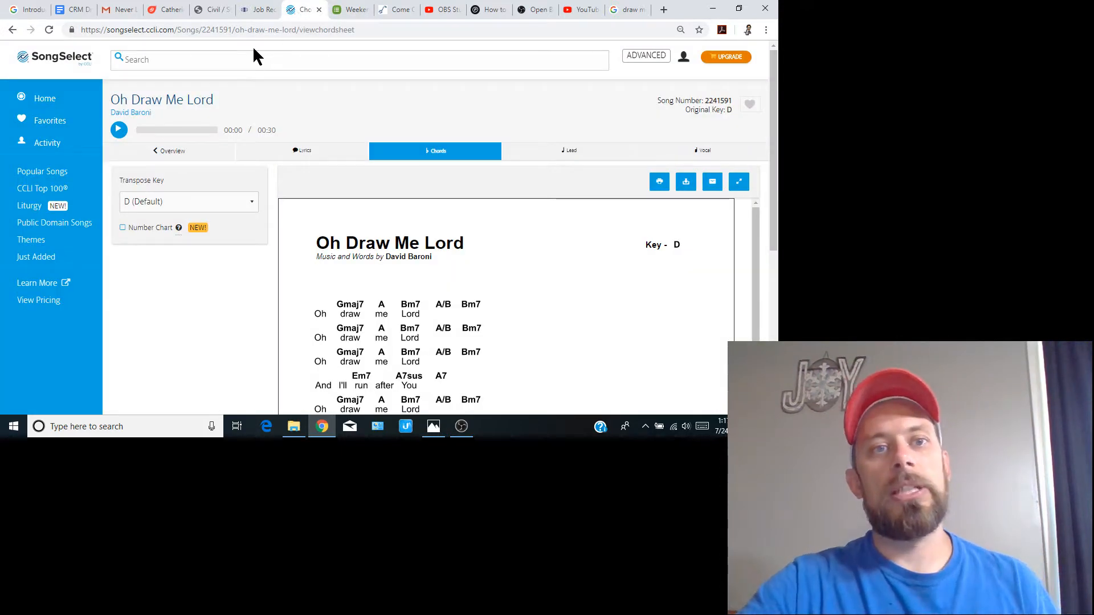
pyautogui.click(244, 63)
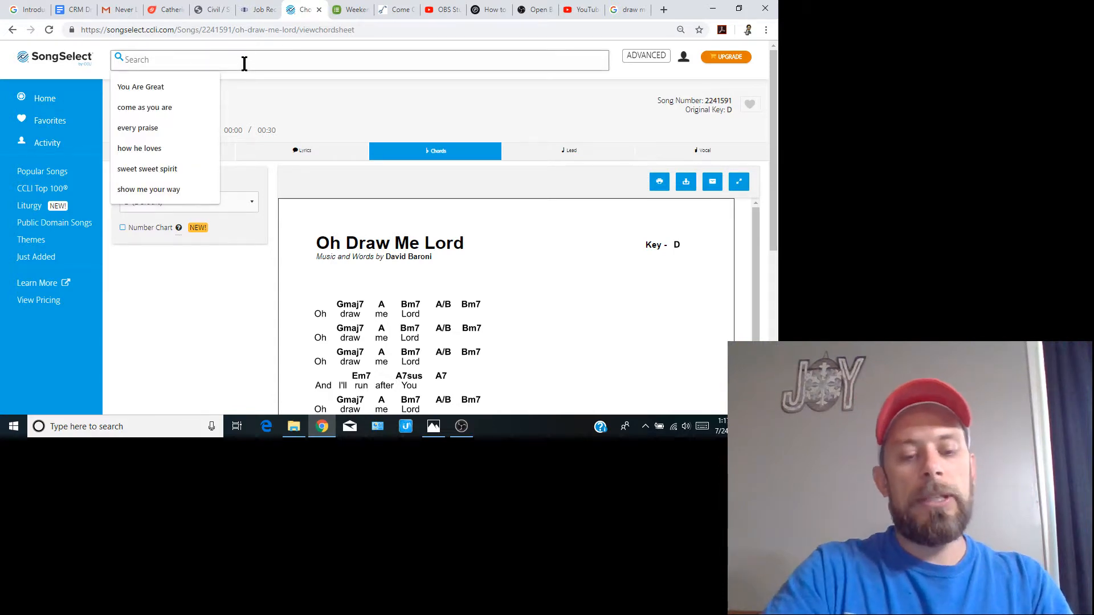
pyautogui.write('buil')
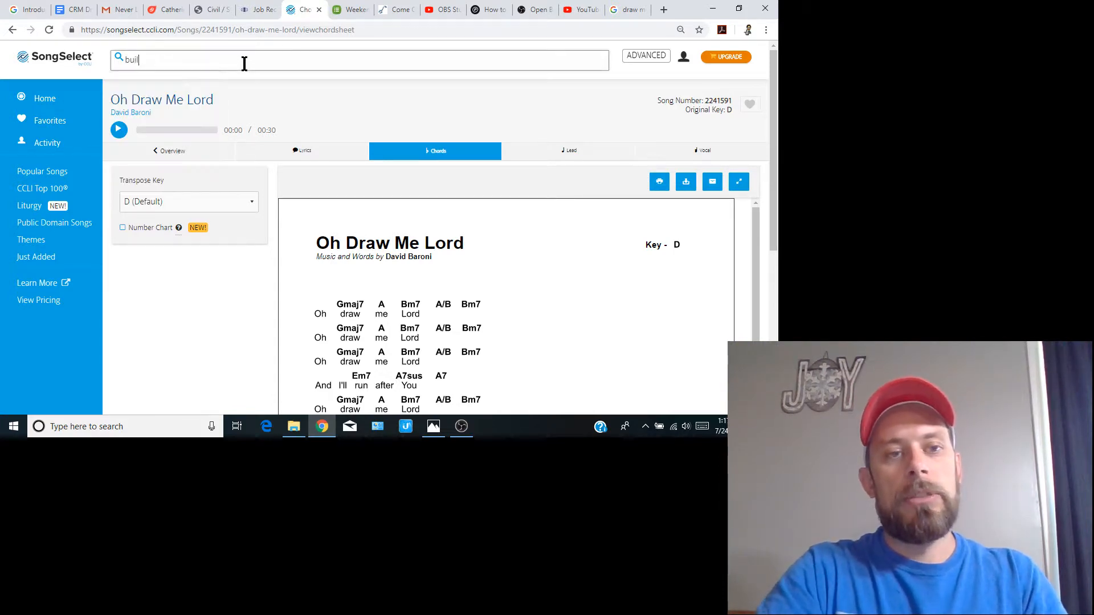
pyautogui.write('d my lofe')
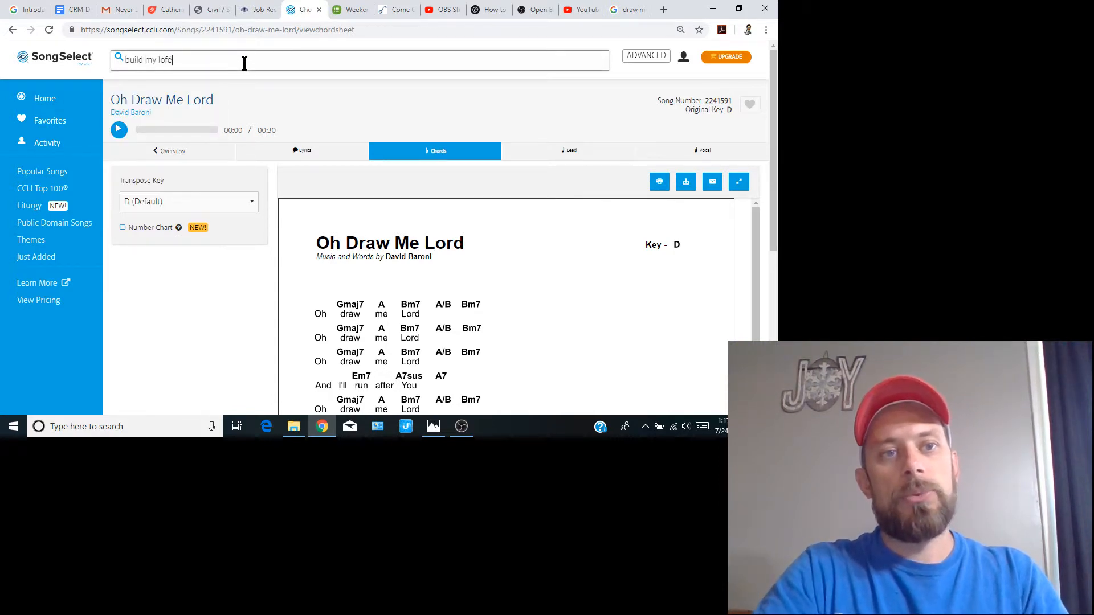
pyautogui.press('BackSpace')
pyautogui.press('BackSpace')
pyautogui.press('BackSpace')
pyautogui.write('i')
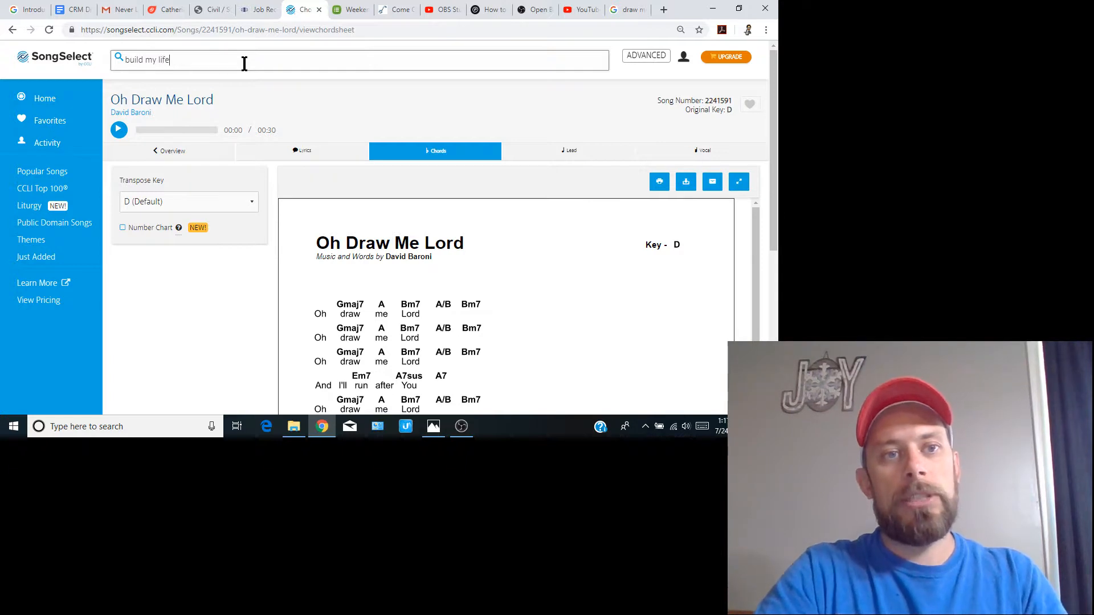
pyautogui.write('fe')
pyautogui.press('Return')
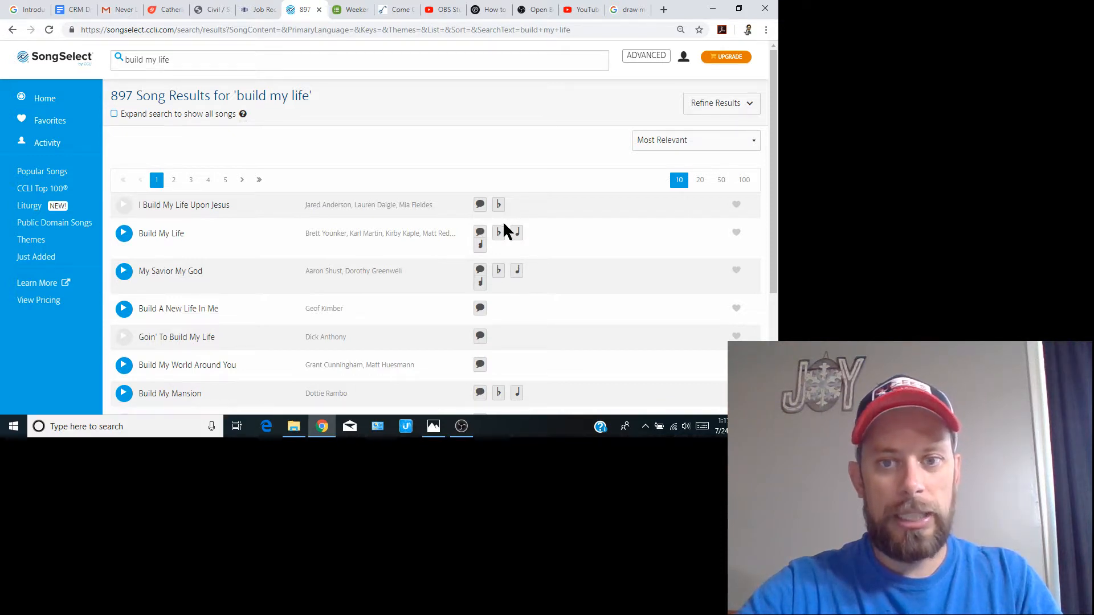
# Open the chord sheet of the Build My Life song with number 7070345 and review it through the bridge.
pyautogui.click(499, 235)
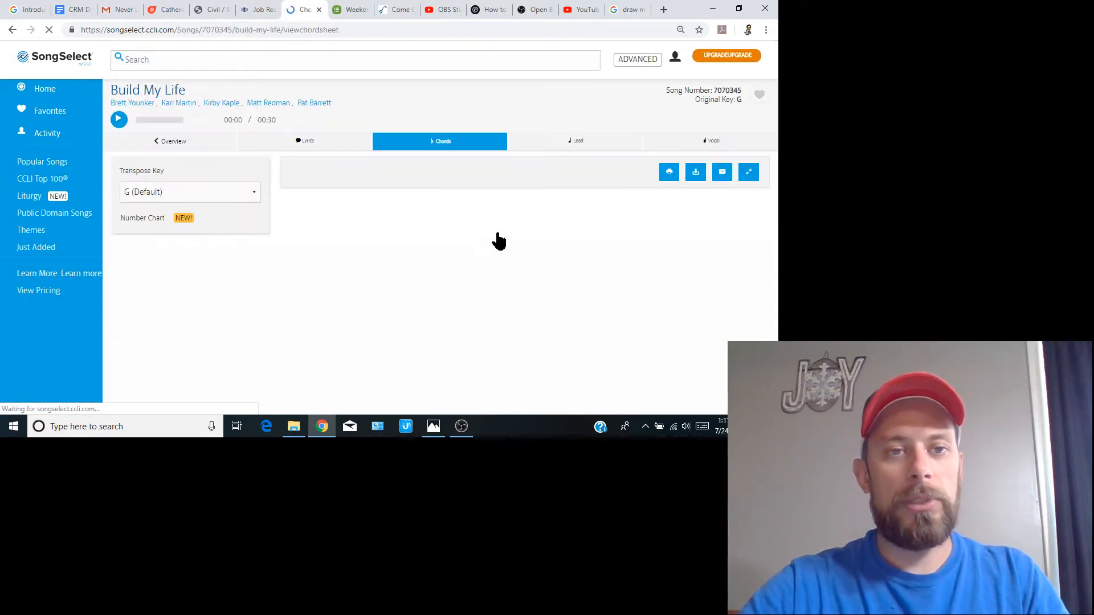
pyautogui.scroll(-3, 429, 264)
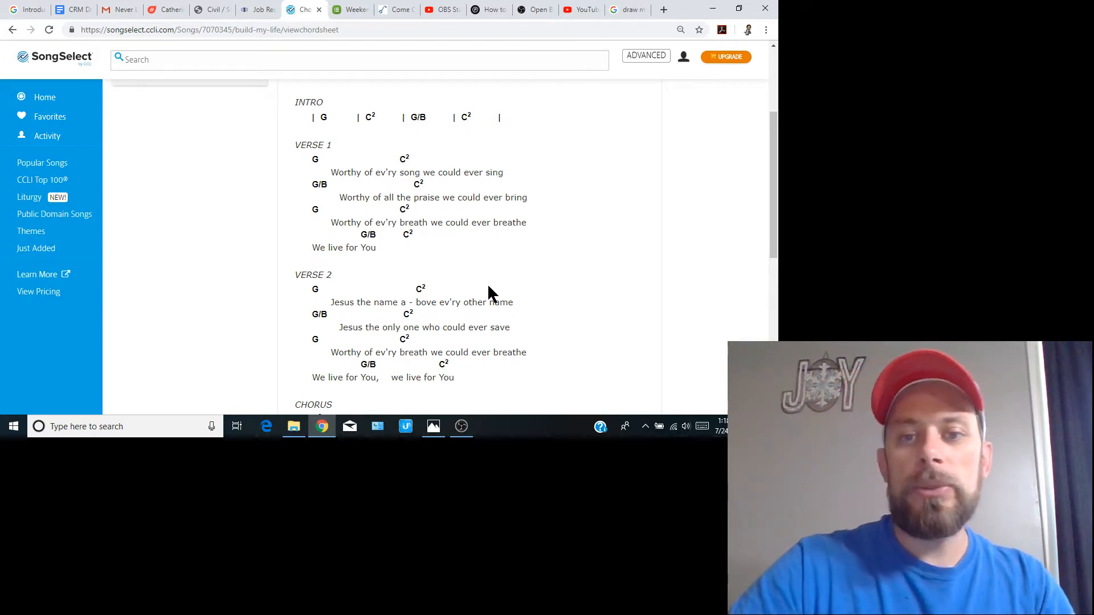
pyautogui.scroll(-5, 489, 287)
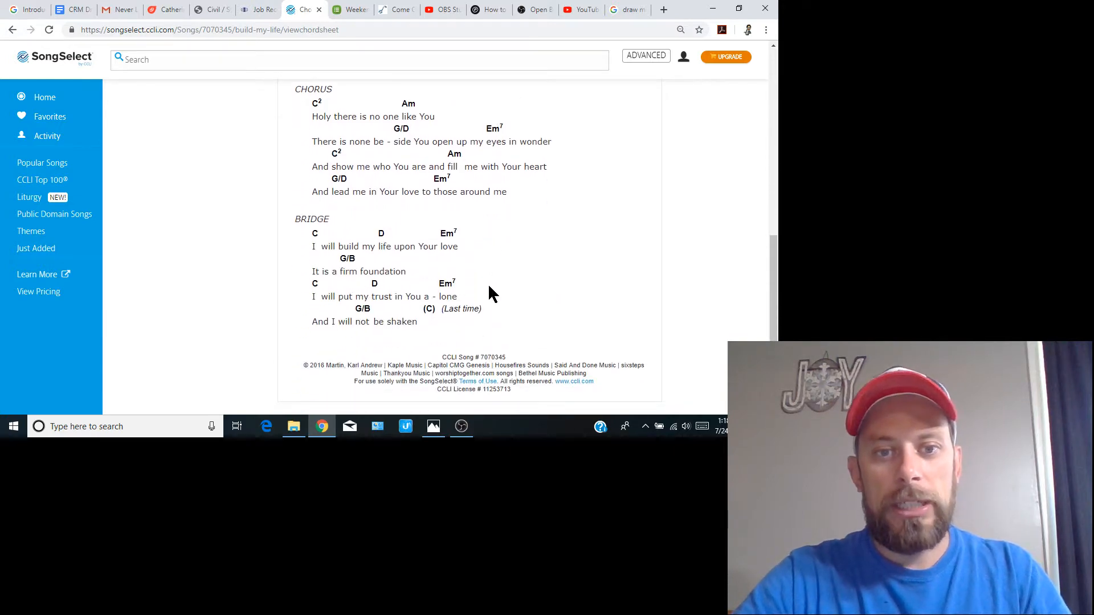
pyautogui.scroll(10, 489, 287)
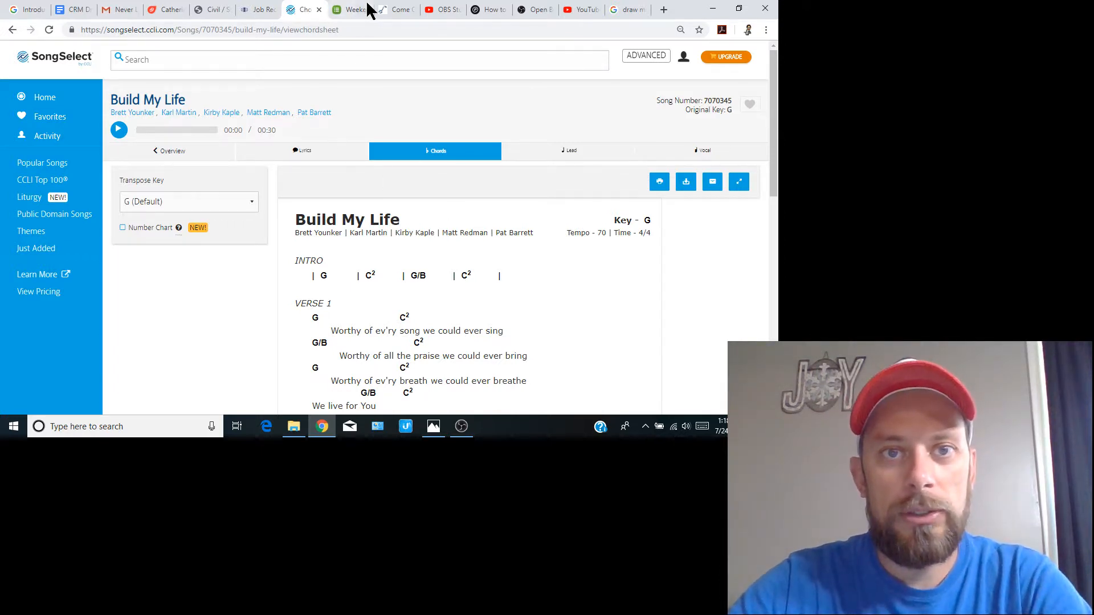
# Back in the Planning Center plan, search the new songs for "build my life" and choose Build My Life, number 7070345.
pyautogui.click(351, 12)
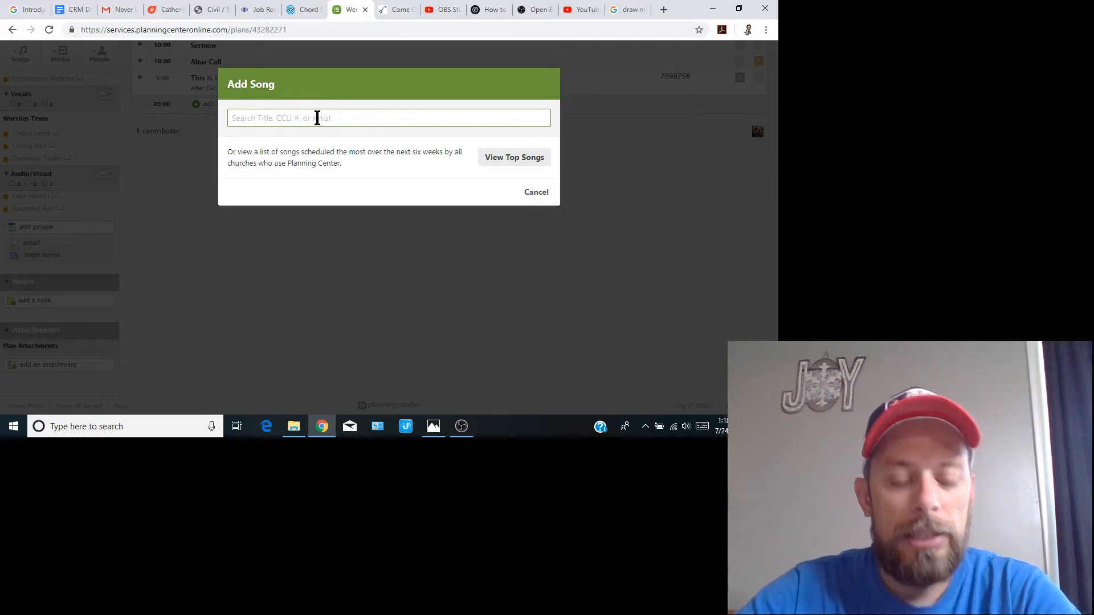
pyautogui.write('build ')
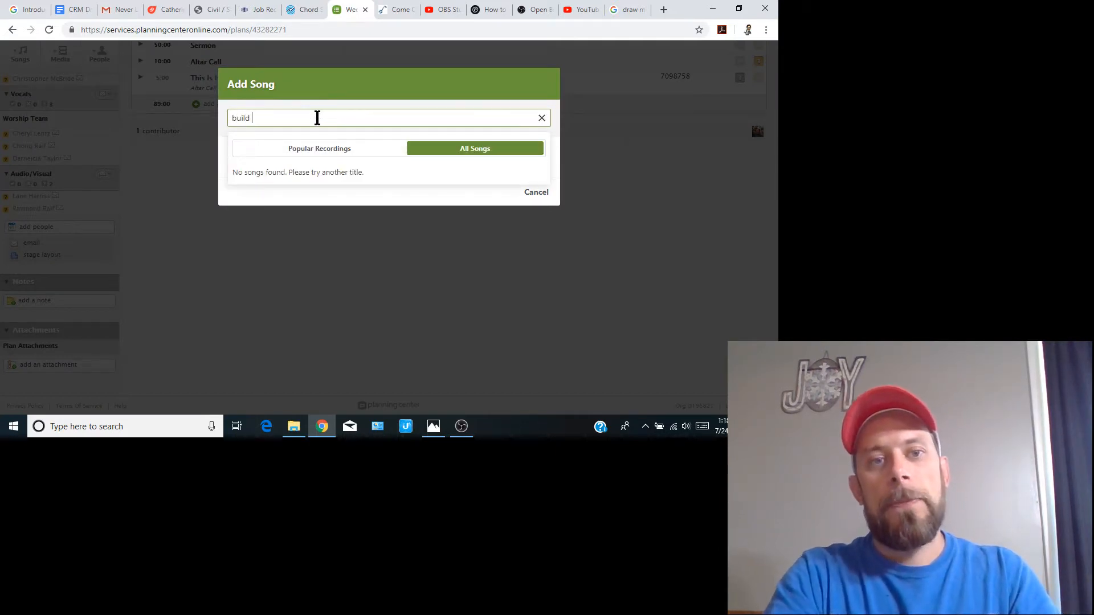
pyautogui.write('my life')
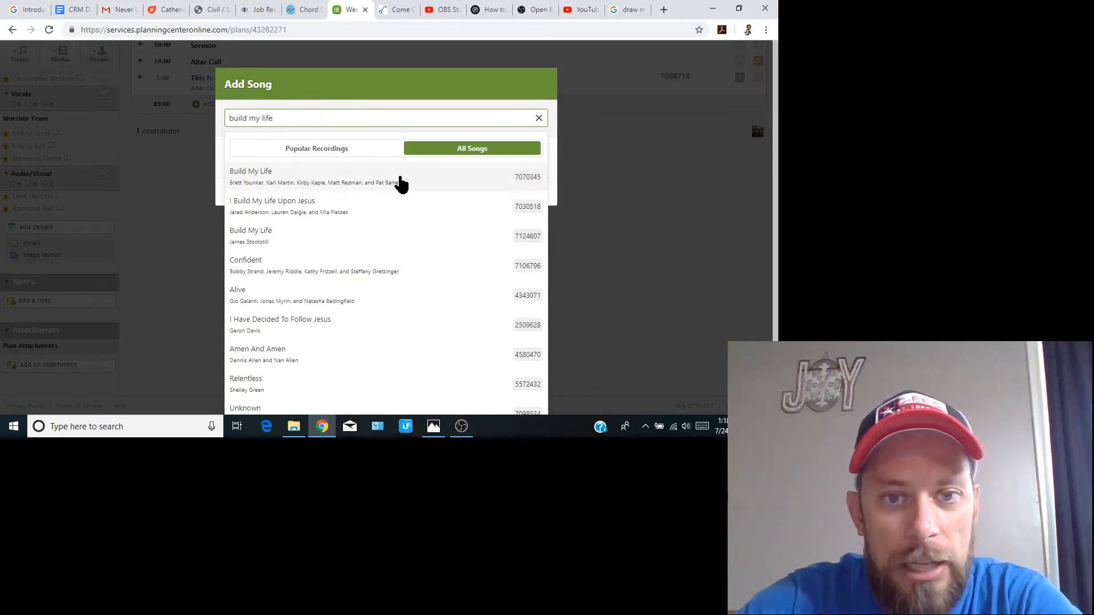
pyautogui.click(290, 180)
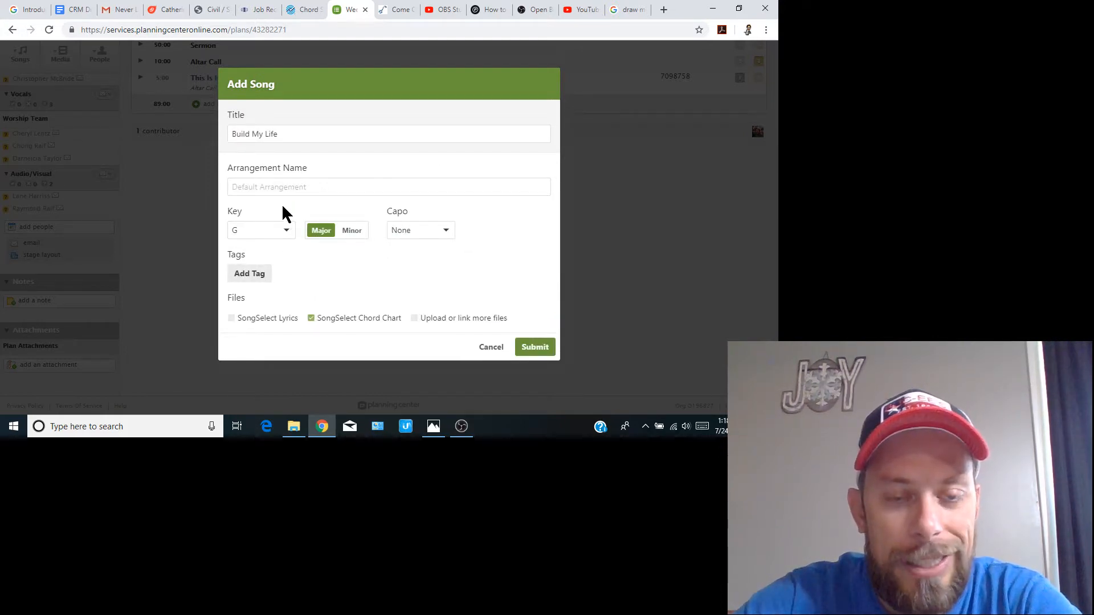
# Name the Build My Life arrangement "Key of G" and tag its speed as Medium.
pyautogui.click(298, 187)
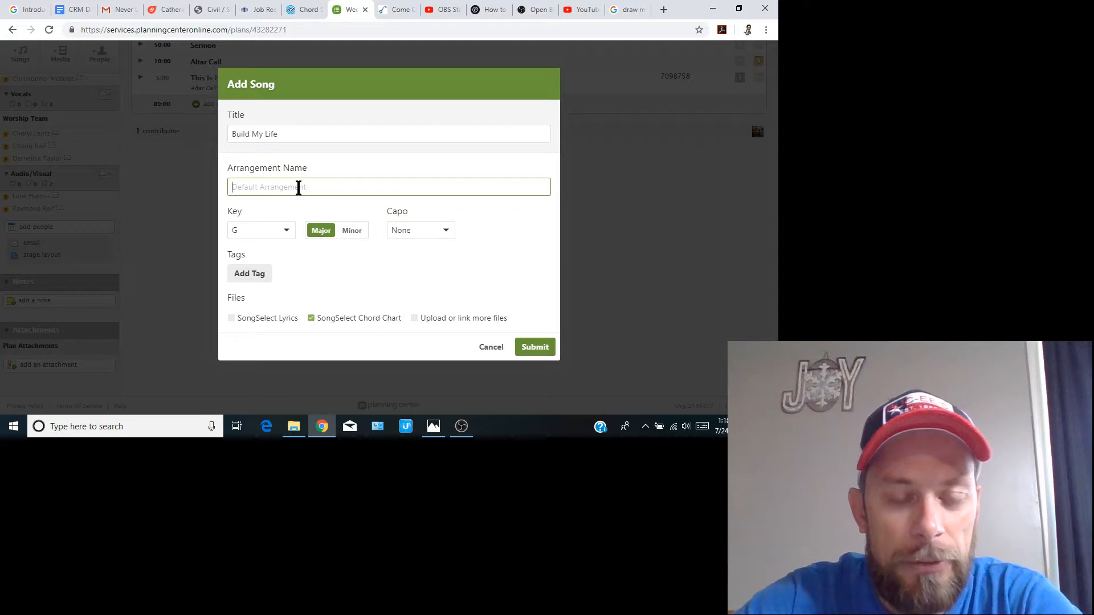
pyautogui.write('K')
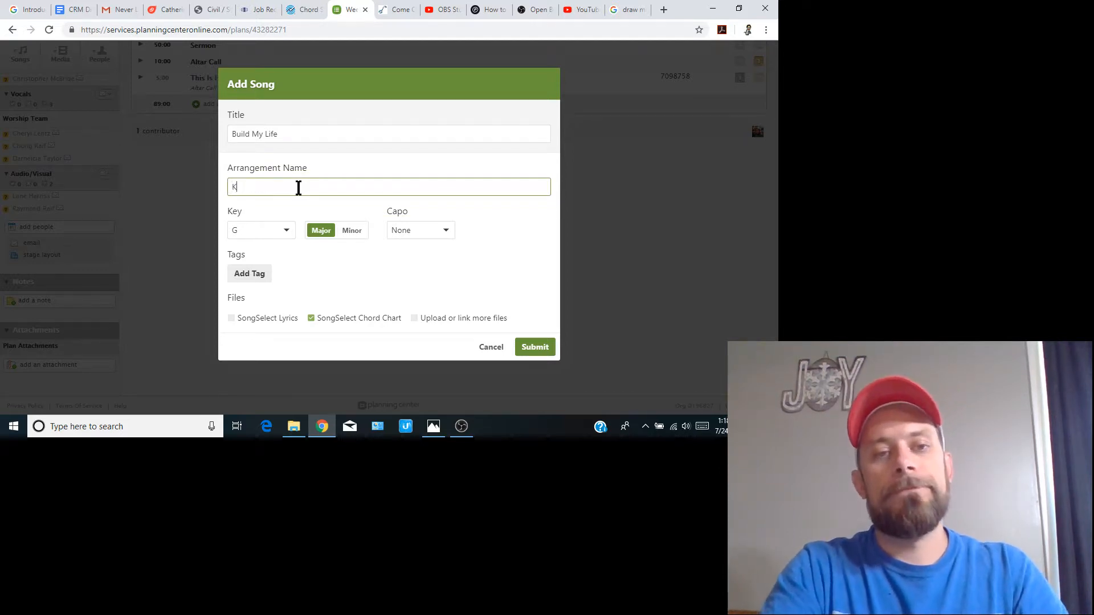
pyautogui.write('ey of G')
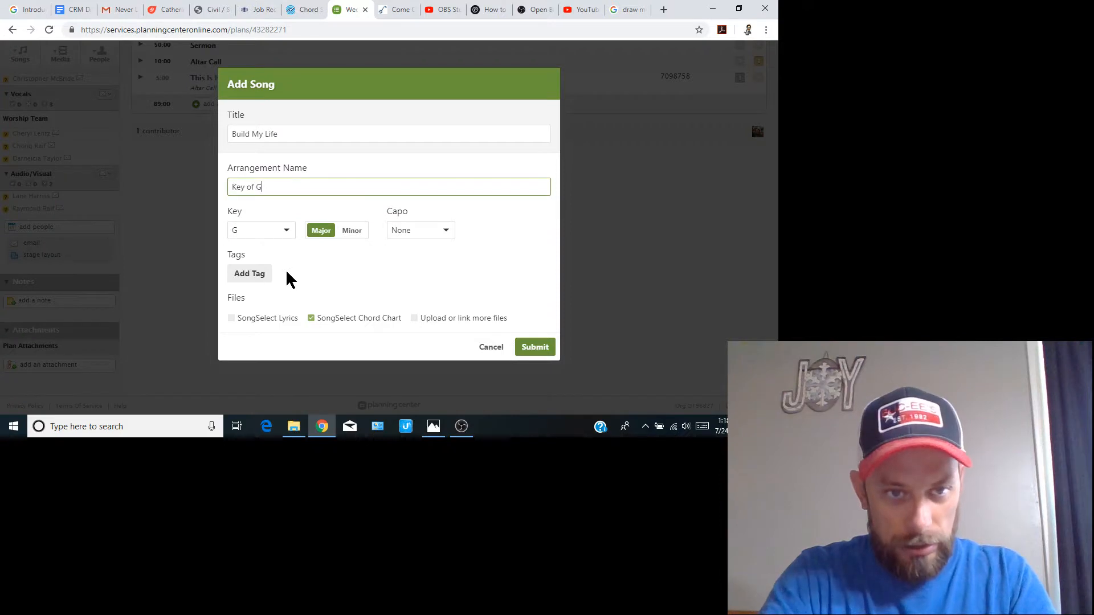
pyautogui.click(256, 277)
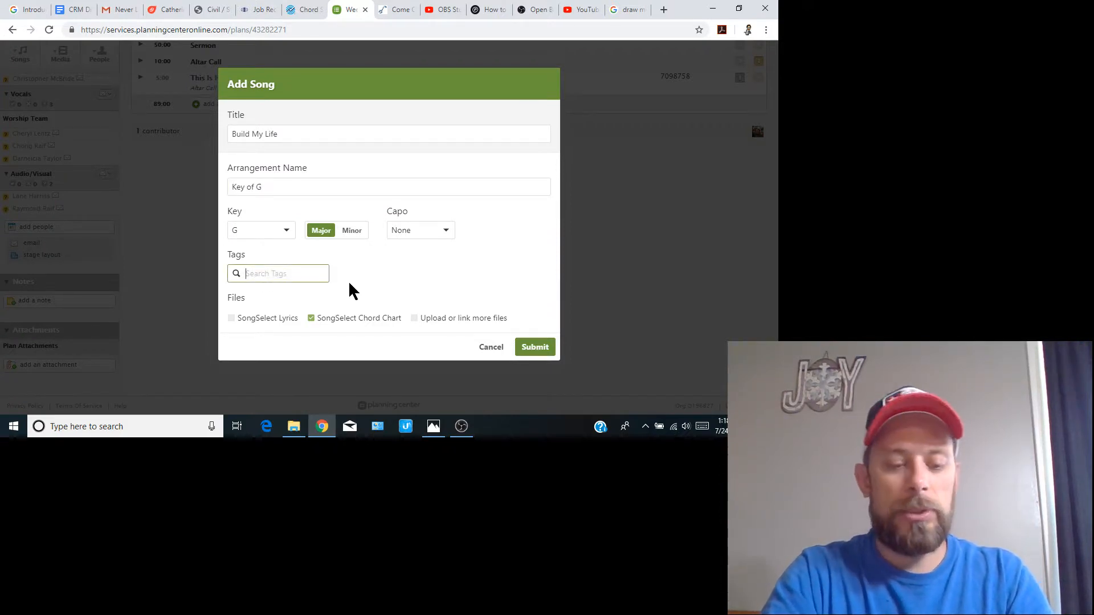
pyautogui.write('med')
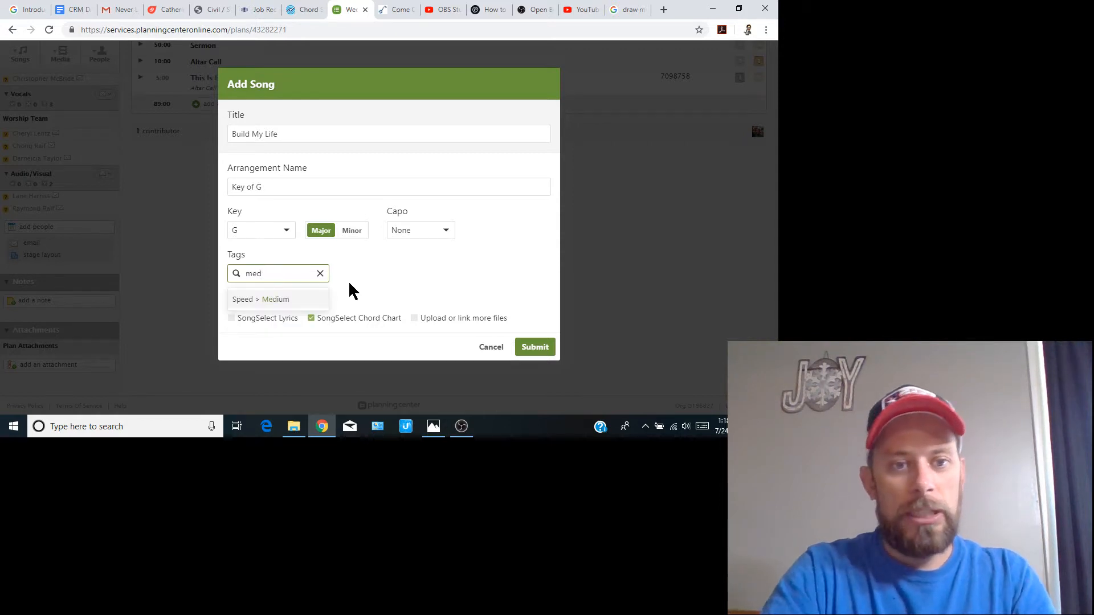
pyautogui.click(278, 301)
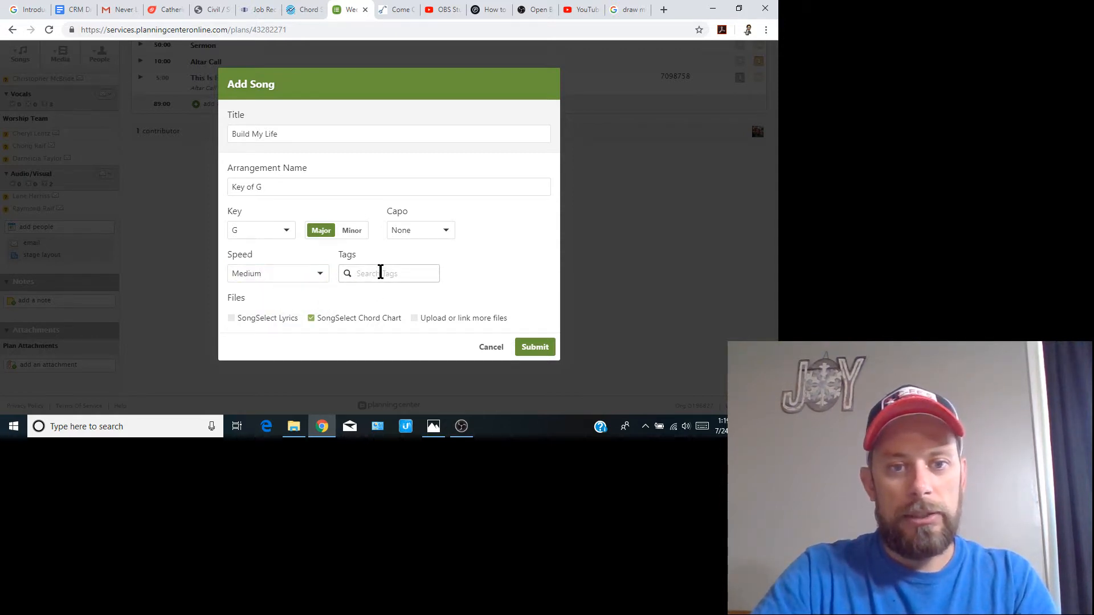
# Try to find a "worship" tag for Build My Life, clear the tag search and submit the new song.
pyautogui.click(381, 273)
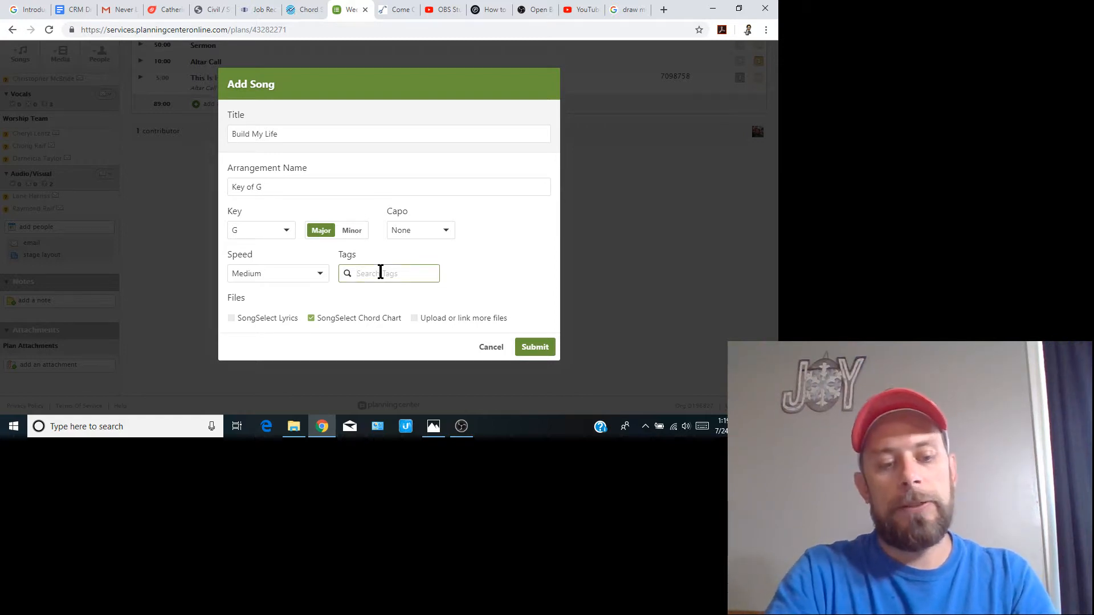
pyautogui.write('wor')
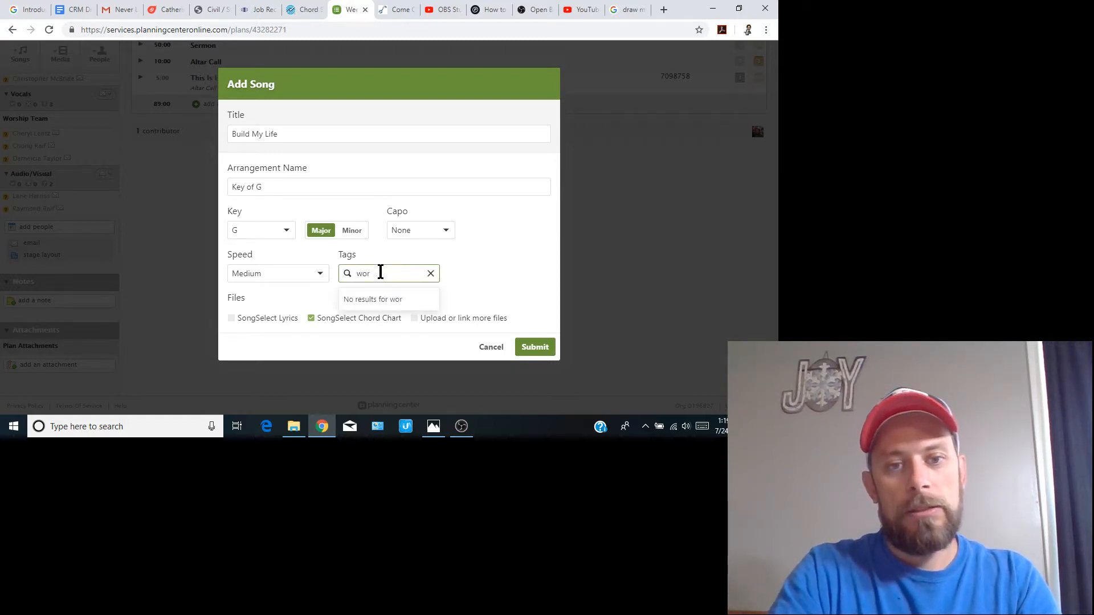
pyautogui.write('ship')
pyautogui.press('BackSpace')
pyautogui.press('BackSpace')
pyautogui.press('BackSpace')
pyautogui.press('BackSpace')
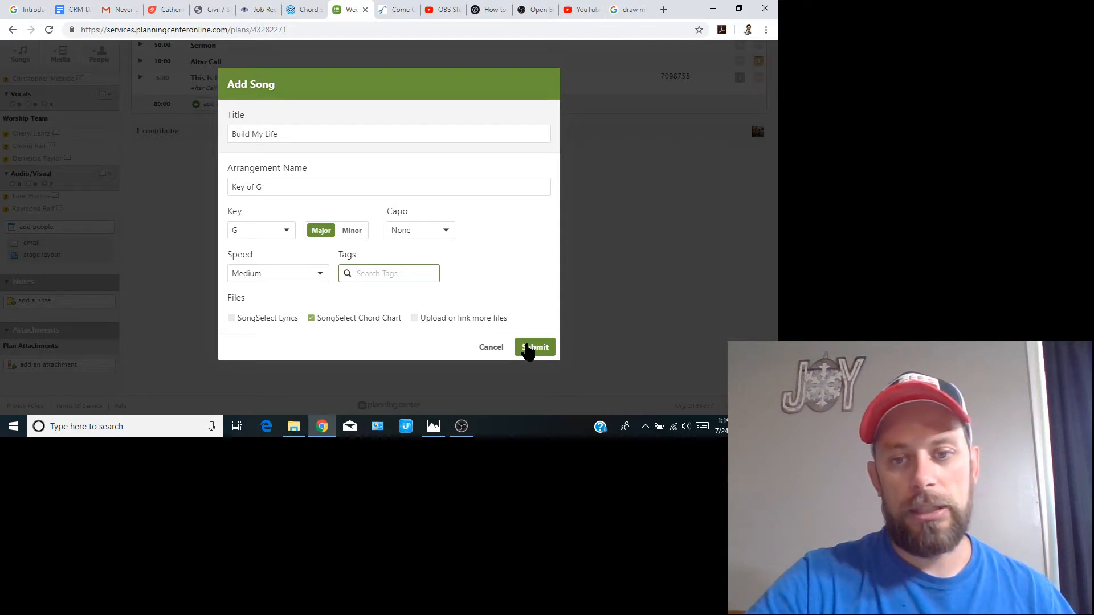
pyautogui.click(528, 349)
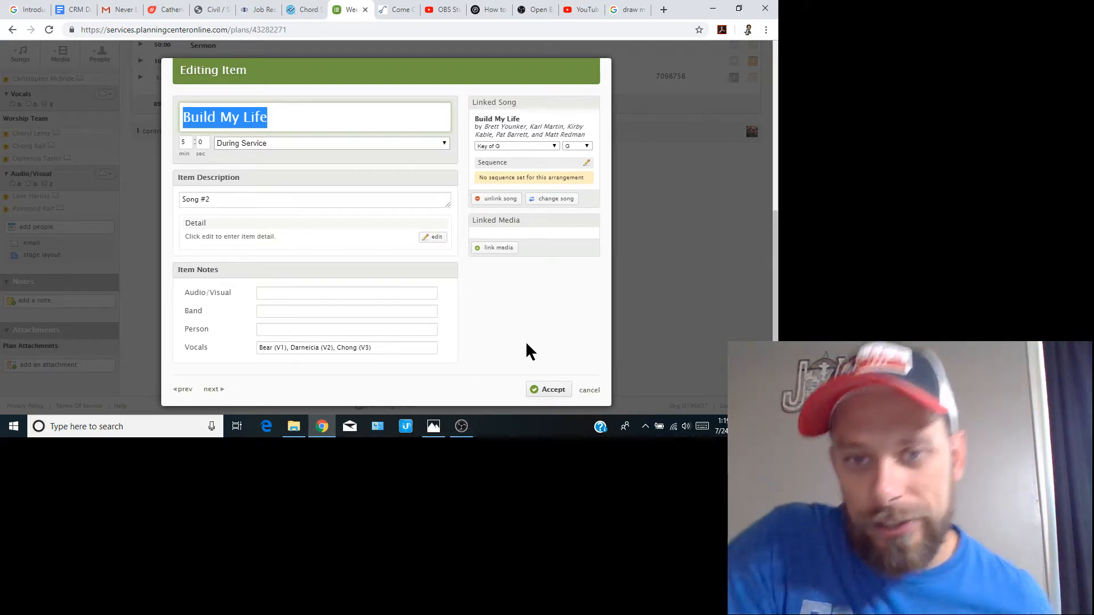
# Set the sequence of Build My Life's Key of G arrangement to Verse 1, Chorus, Verse 2, Chorus, Chorus, Bridge, Chorus.
pyautogui.click(587, 166)
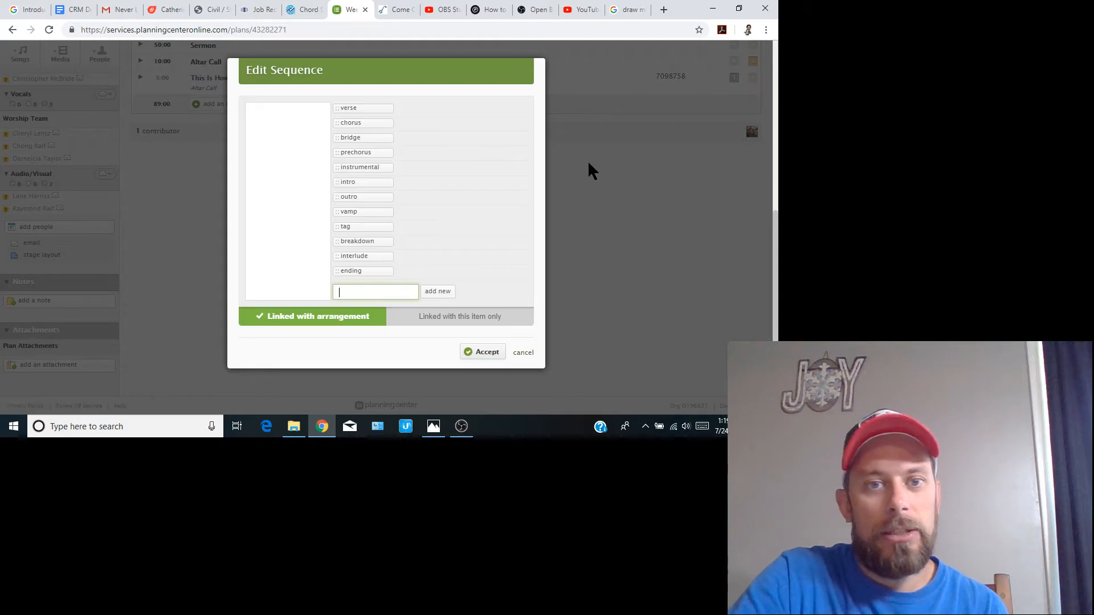
pyautogui.click(368, 109)
pyautogui.click(365, 124)
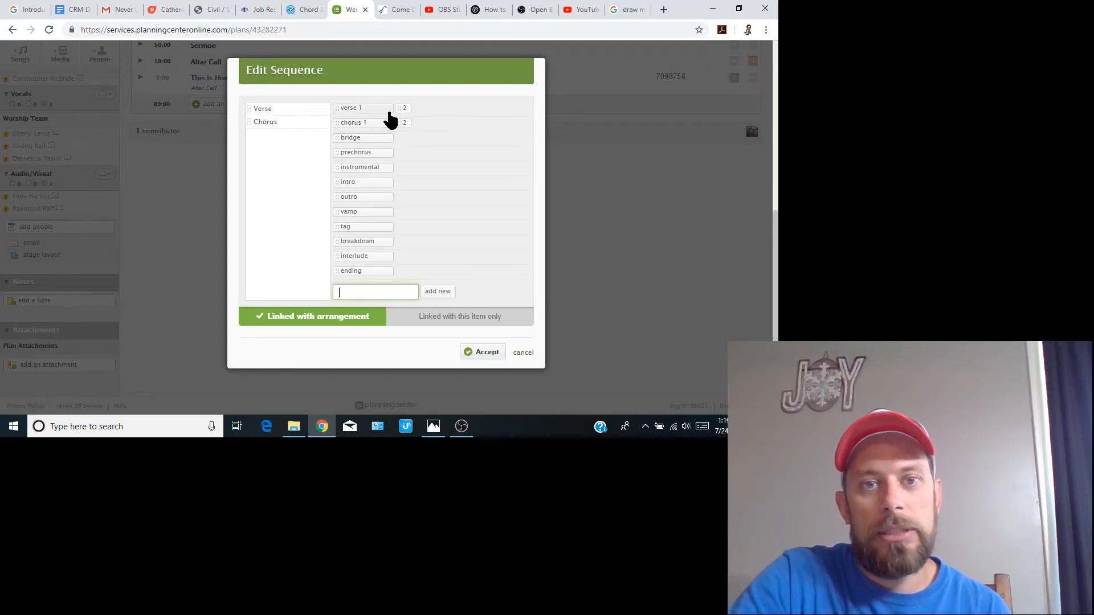
pyautogui.click(375, 124)
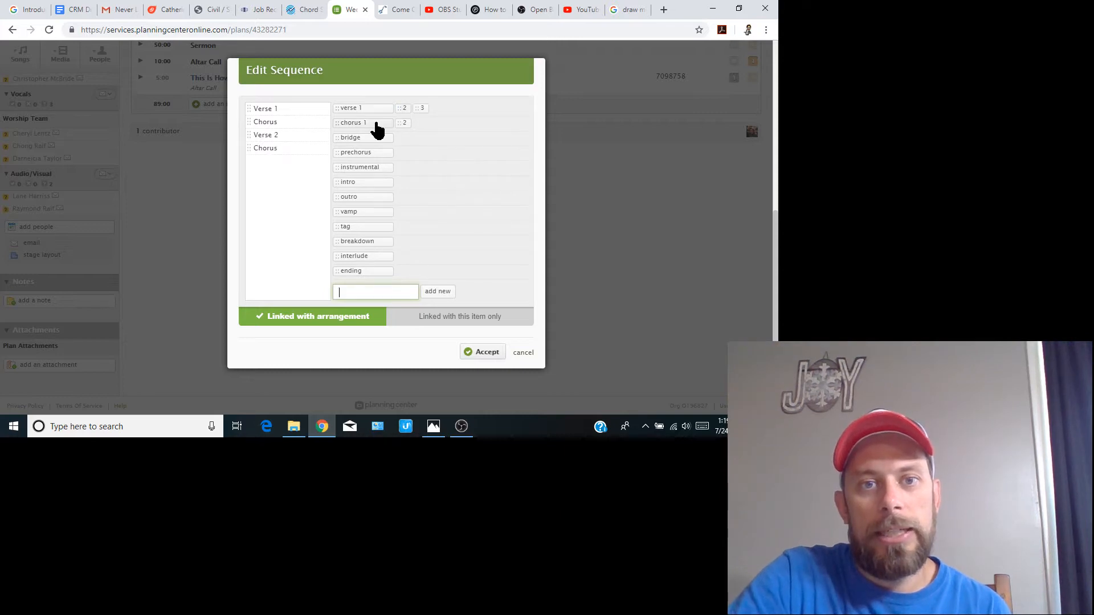
pyautogui.click(376, 123)
pyautogui.click(369, 138)
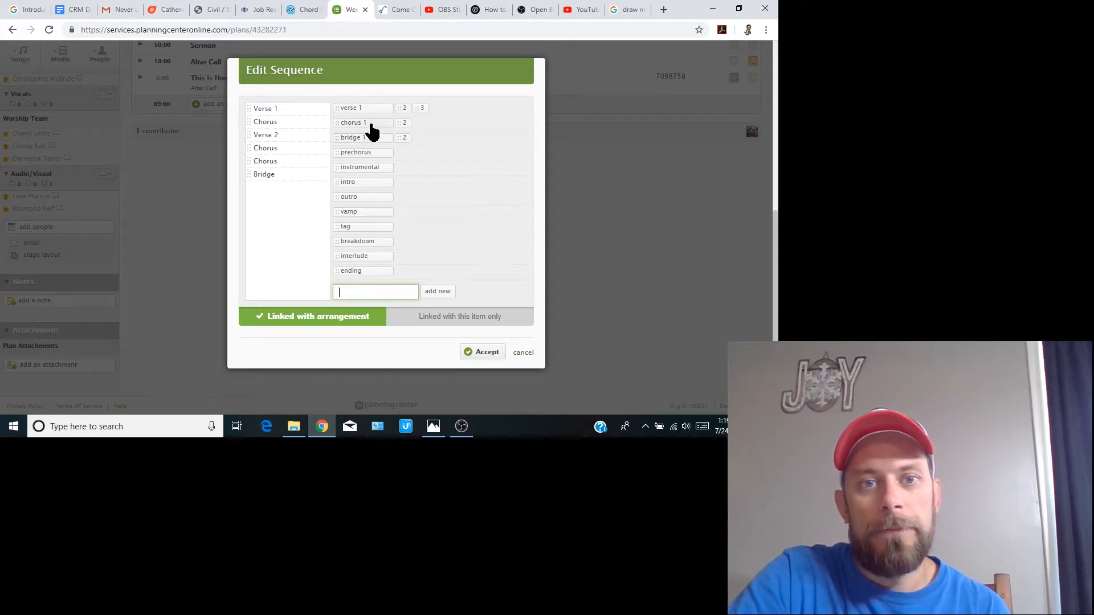
pyautogui.click(370, 126)
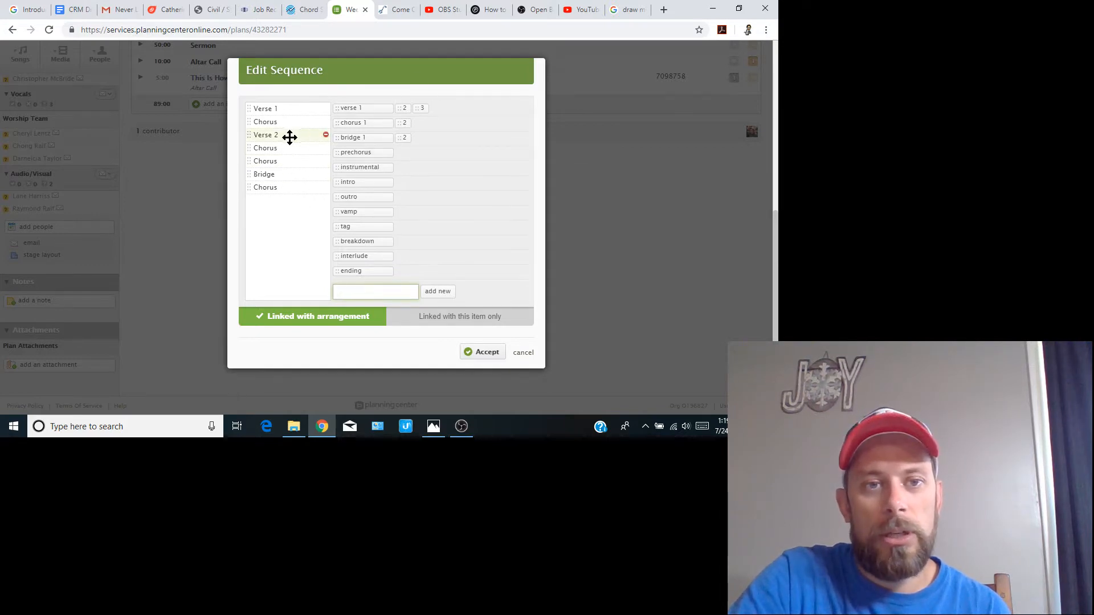
pyautogui.moveTo(285, 137); pyautogui.dragTo(288, 124)
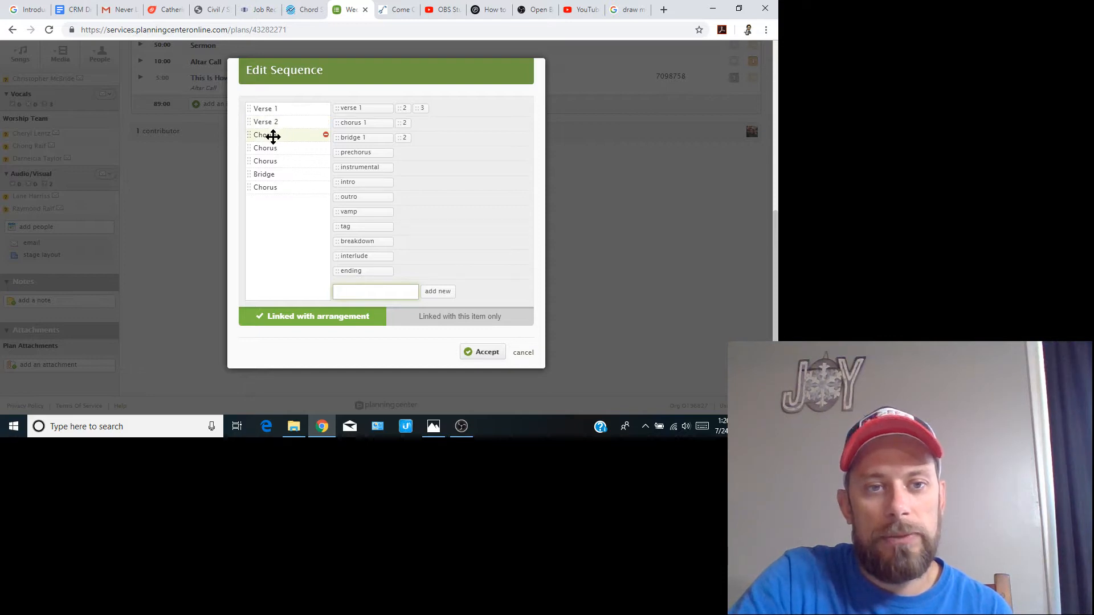
pyautogui.moveTo(274, 136); pyautogui.dragTo(274, 116)
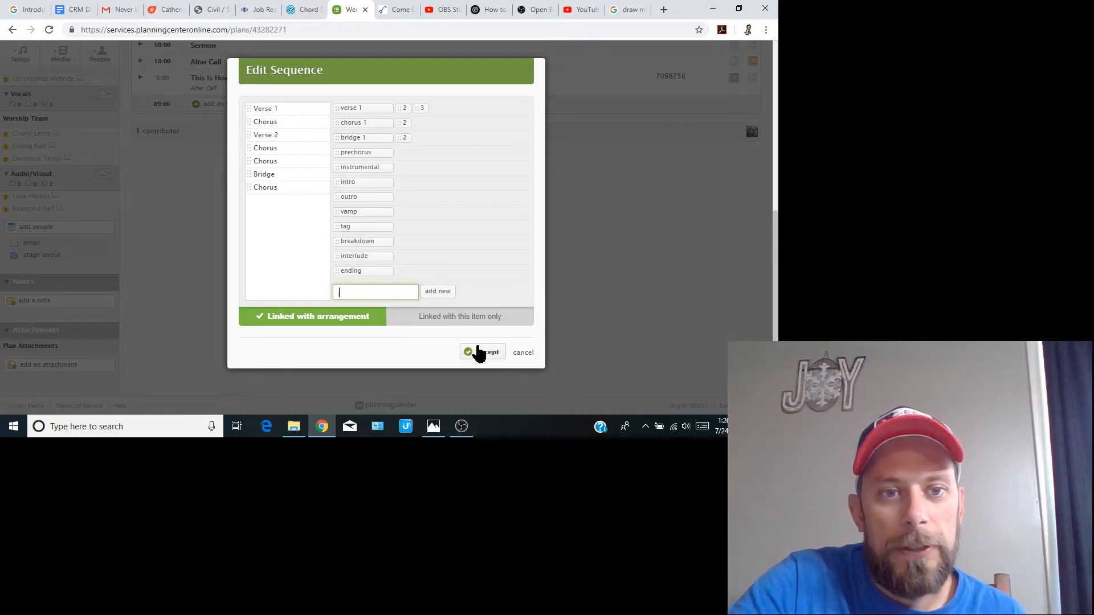
pyautogui.click(479, 353)
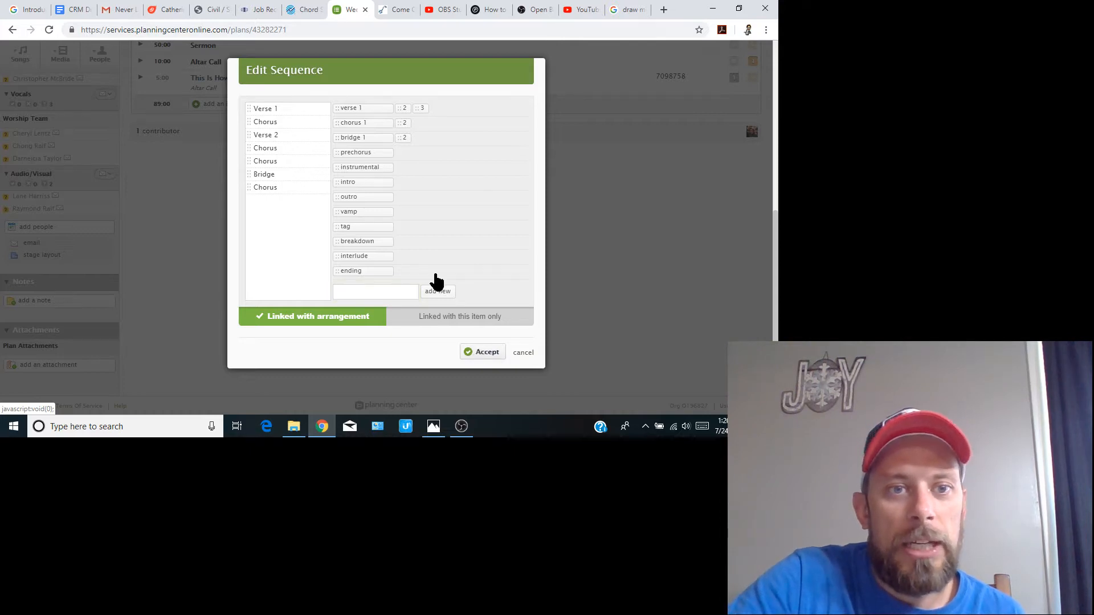
# Check the section order on the Build My Life chord sheet in SongSelect and return to the Planning Center plan.
pyautogui.click(306, 9)
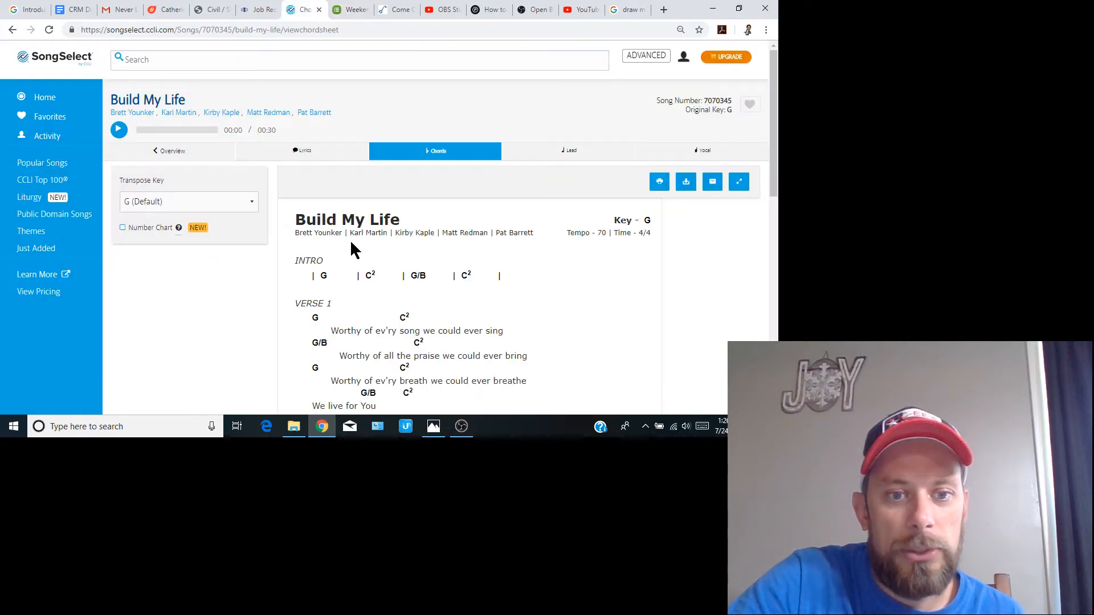
pyautogui.scroll(-3, 351, 247)
pyautogui.scroll(-6, 351, 243)
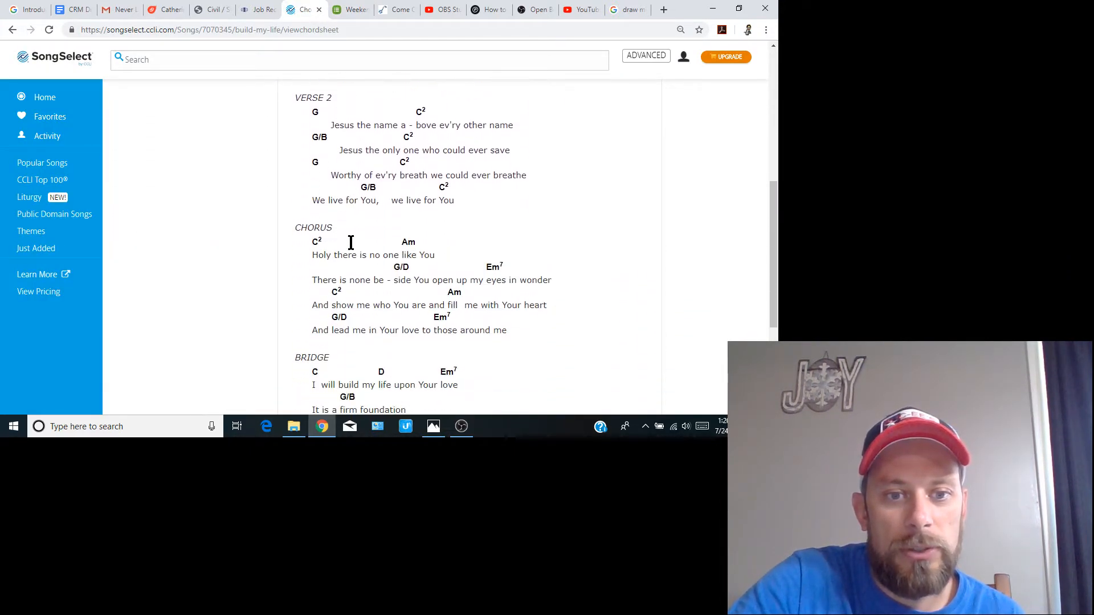
pyautogui.scroll(12, 350, 240)
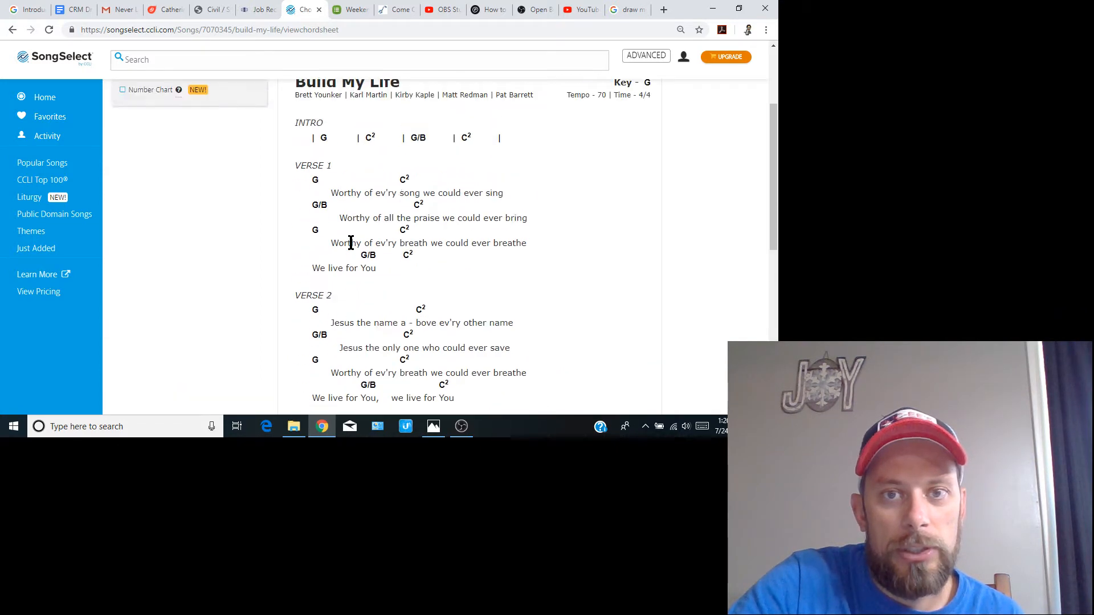
pyautogui.click(349, 11)
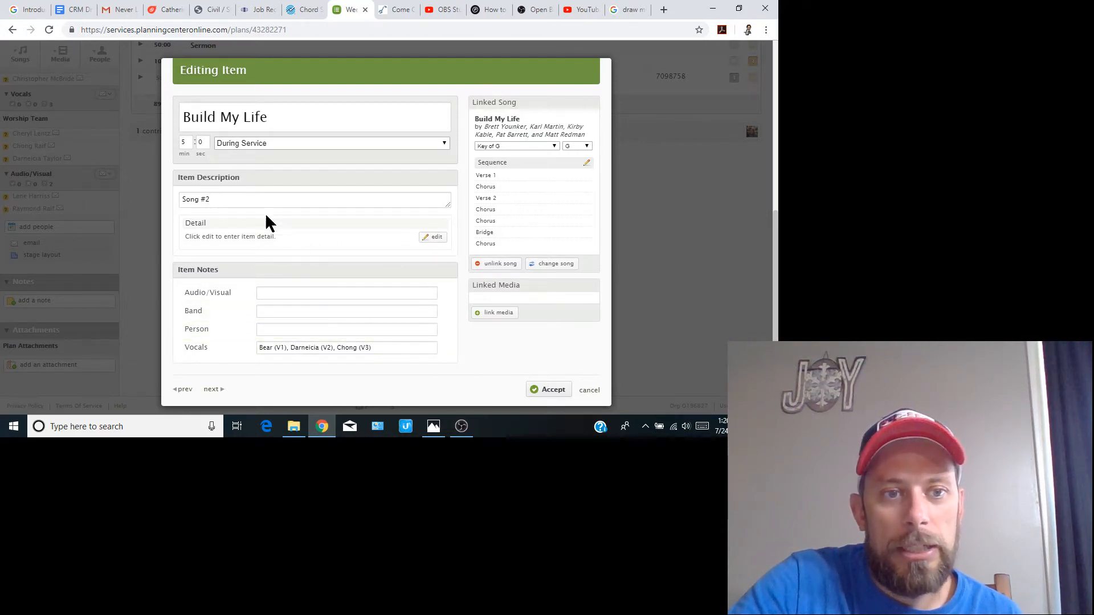
# Change the Build My Life item description to "Song #3", clear its Vocals note and save the item.
pyautogui.click(212, 199)
pyautogui.press('BackSpace')
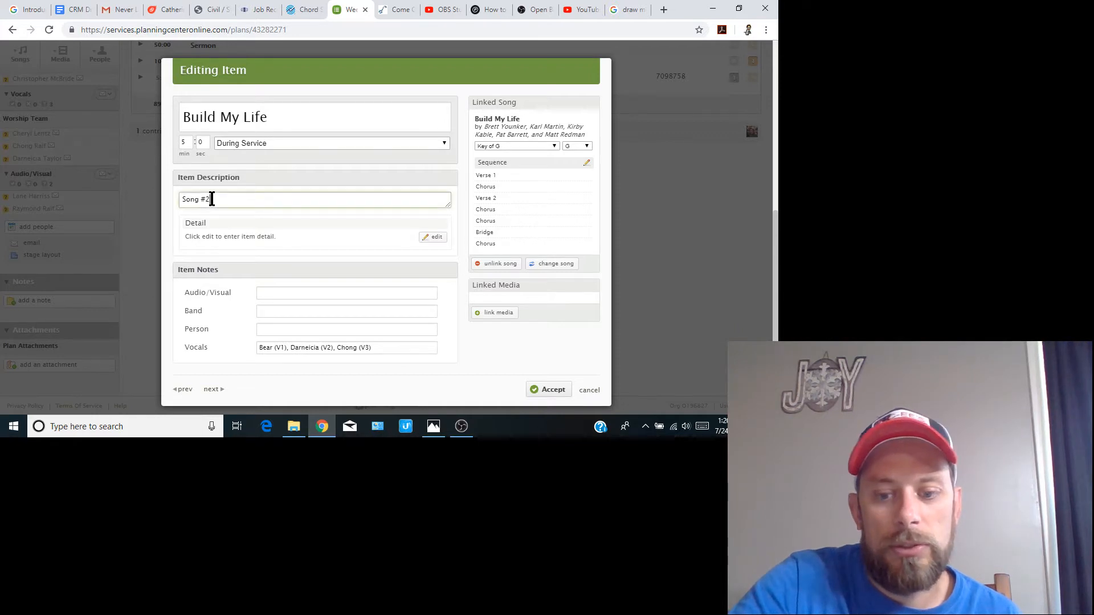
pyautogui.write('3')
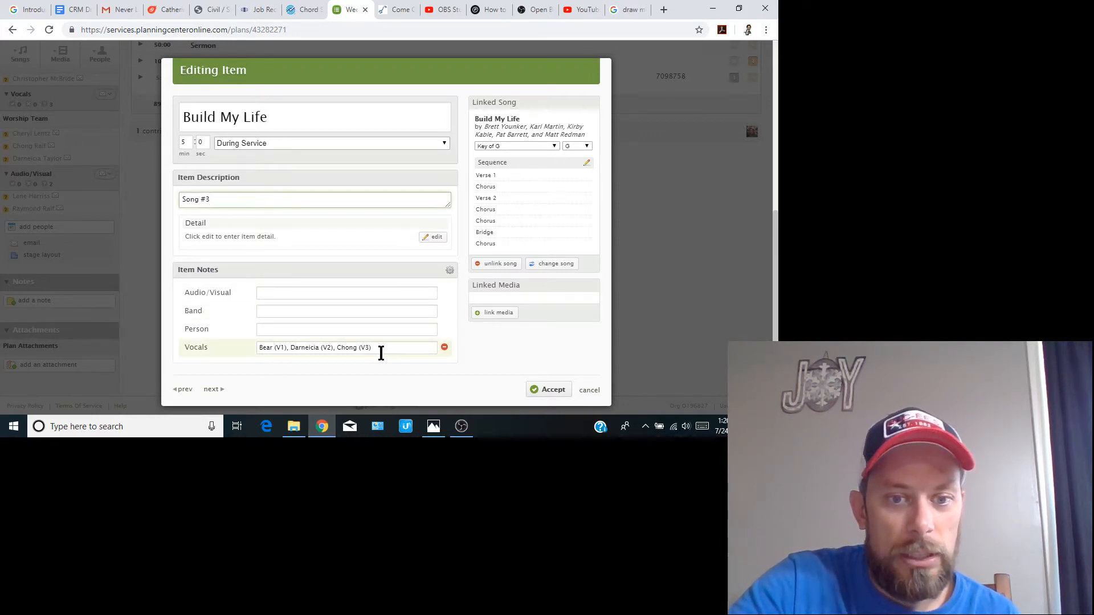
pyautogui.moveTo(380, 352); pyautogui.dragTo(146, 361)
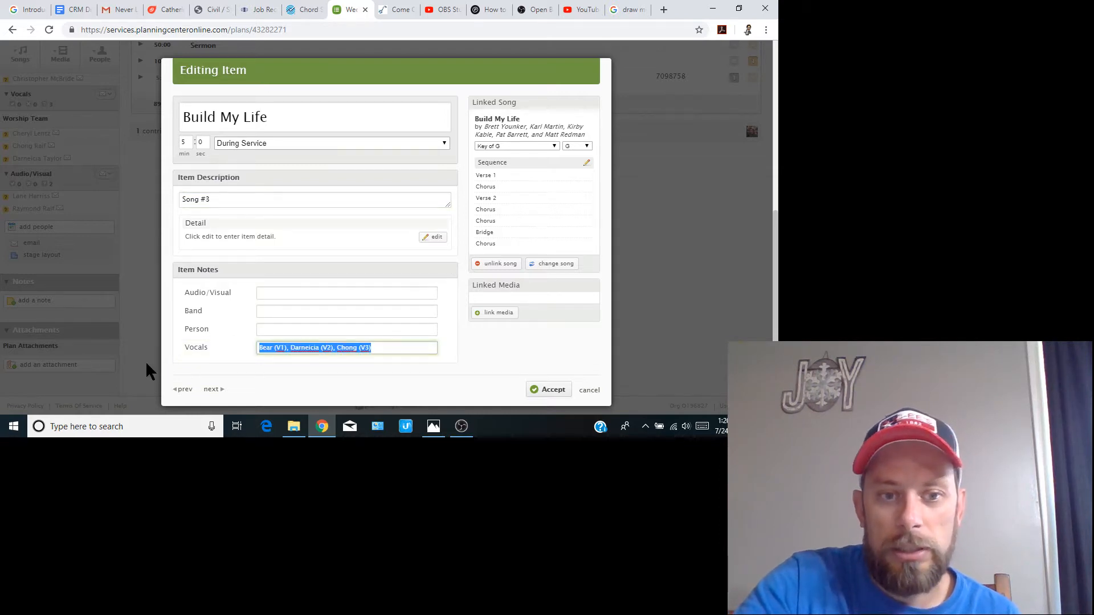
pyautogui.press('BackSpace')
pyautogui.click(560, 393)
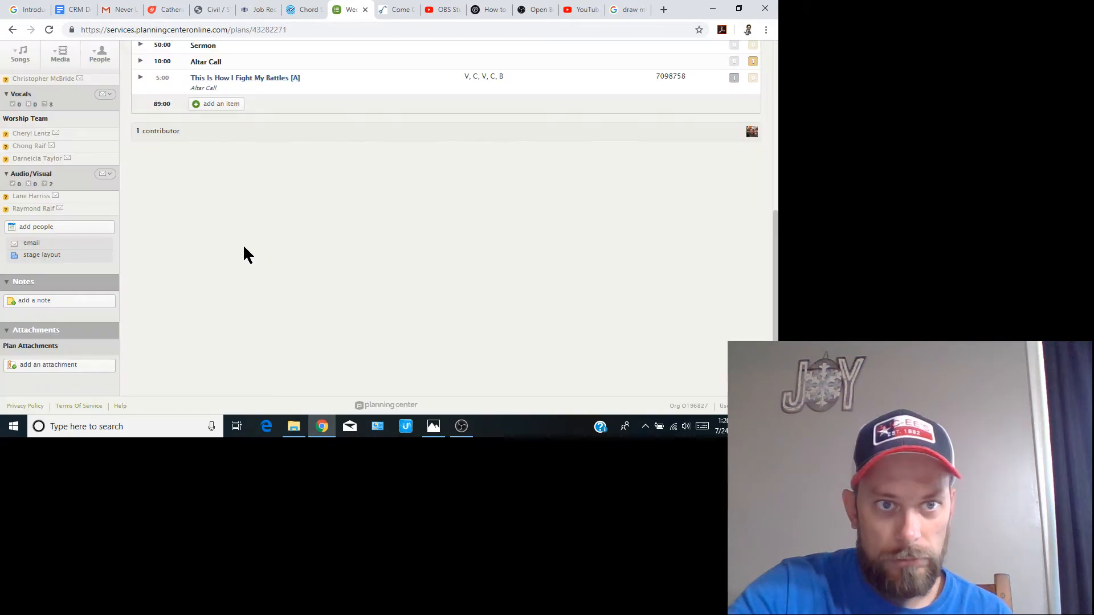
# Move Build My Life below Victory In Jesus in the plan and set Victory In Jesus's description to "Song #2".
pyautogui.scroll(3, 244, 247)
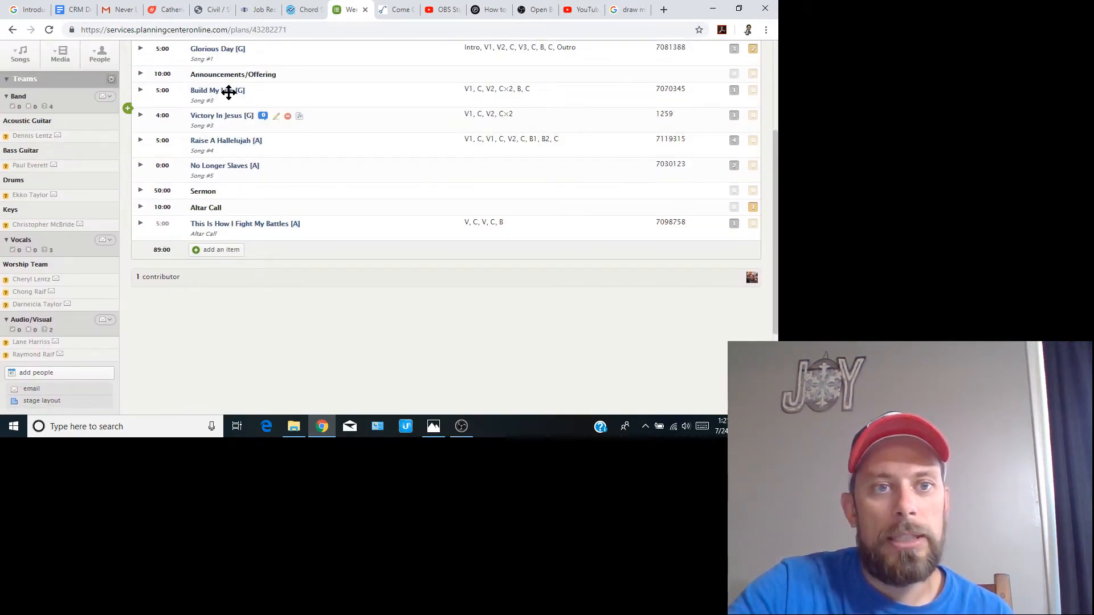
pyautogui.moveTo(222, 92); pyautogui.dragTo(224, 117)
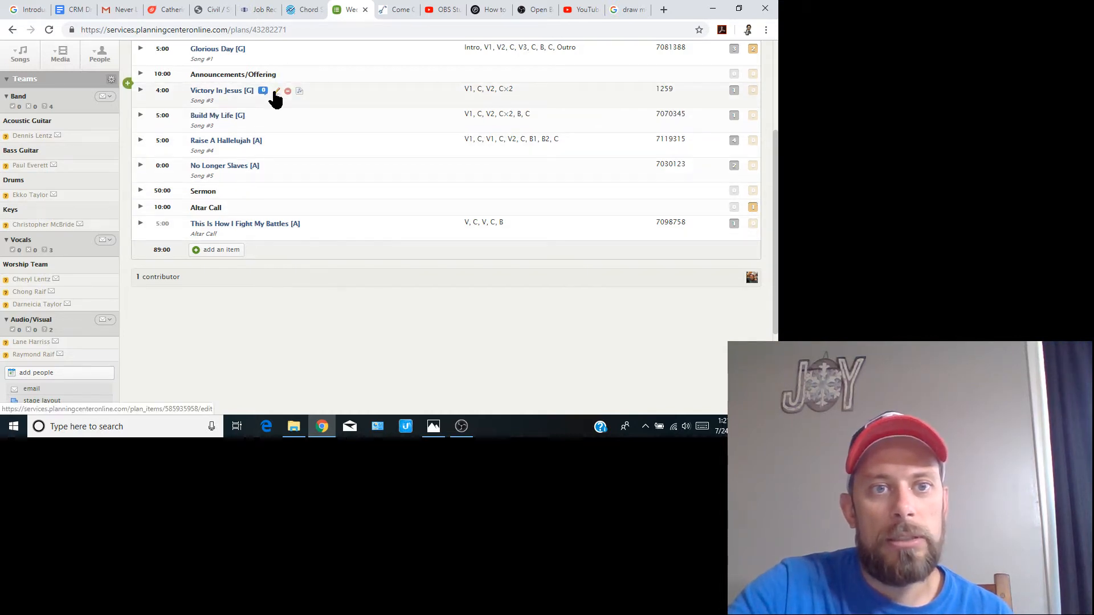
pyautogui.click(274, 90)
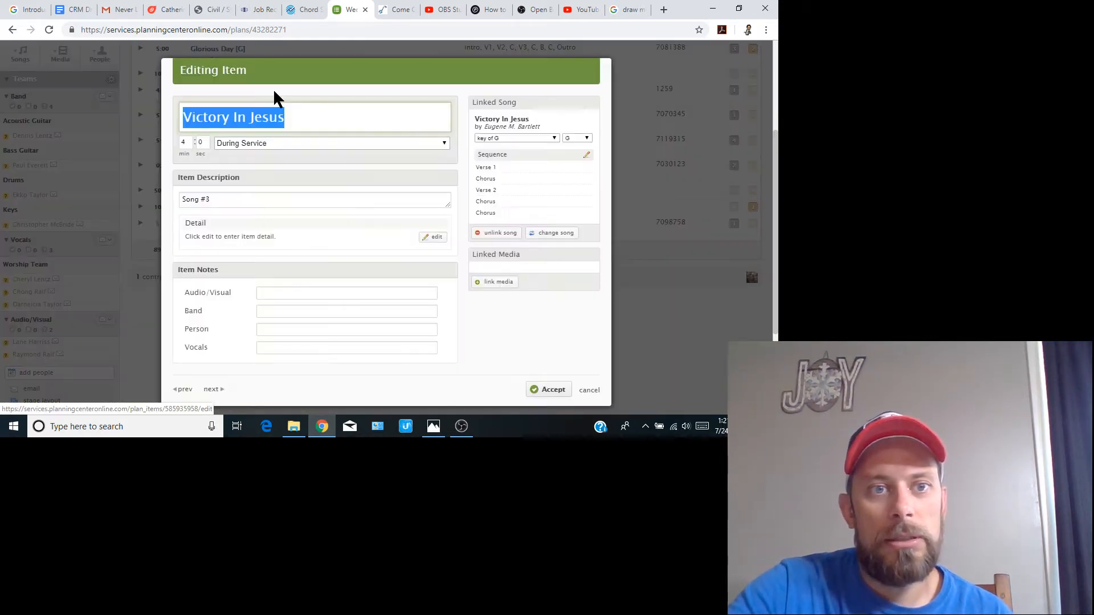
pyautogui.click(222, 193)
pyautogui.press('BackSpace')
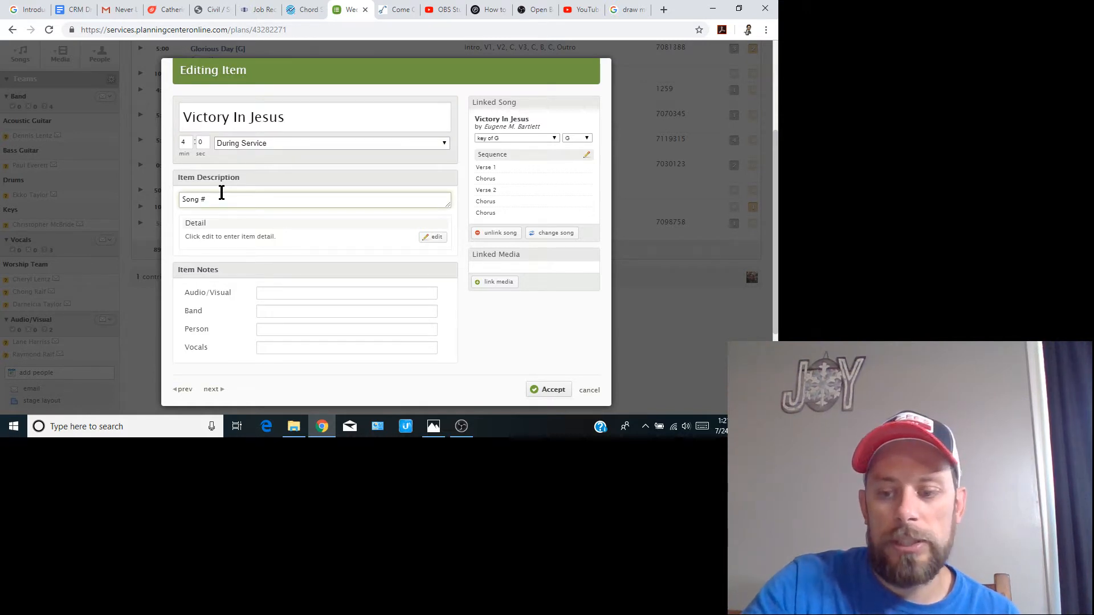
pyautogui.click(550, 390)
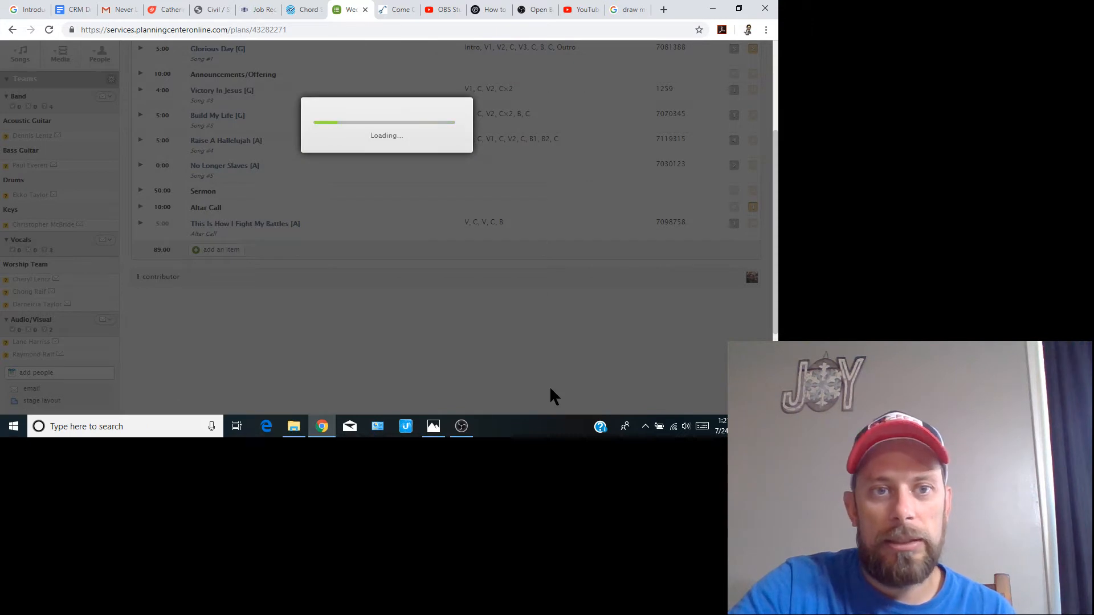
# Review the August 4, 2019 plan's rehearsal times, scheduled teams and song order.
pyautogui.scroll(2, 302, 173)
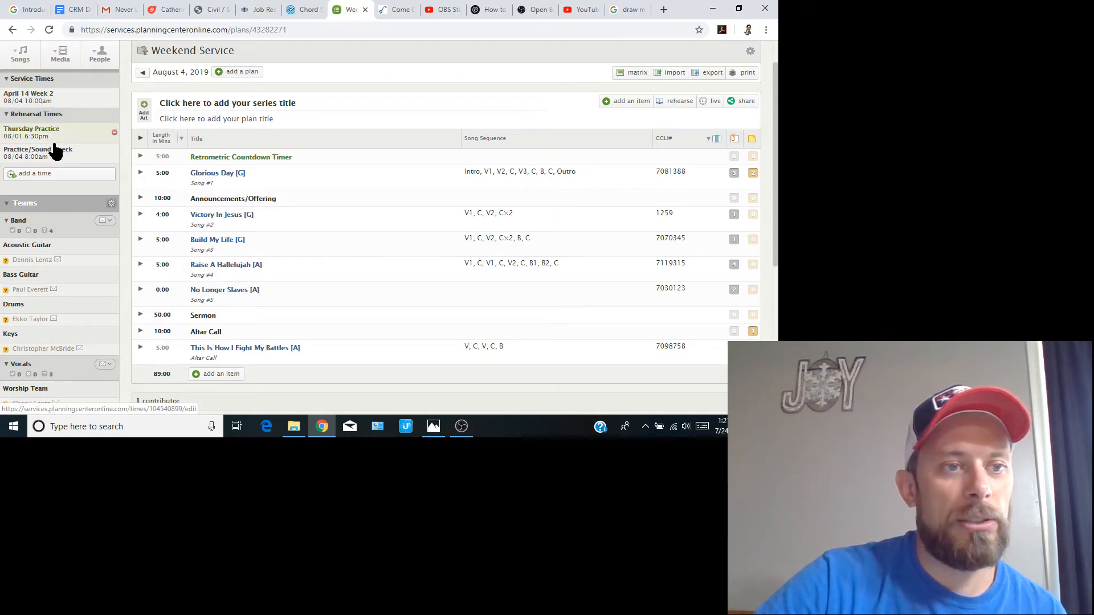
pyautogui.scroll(-2, 63, 247)
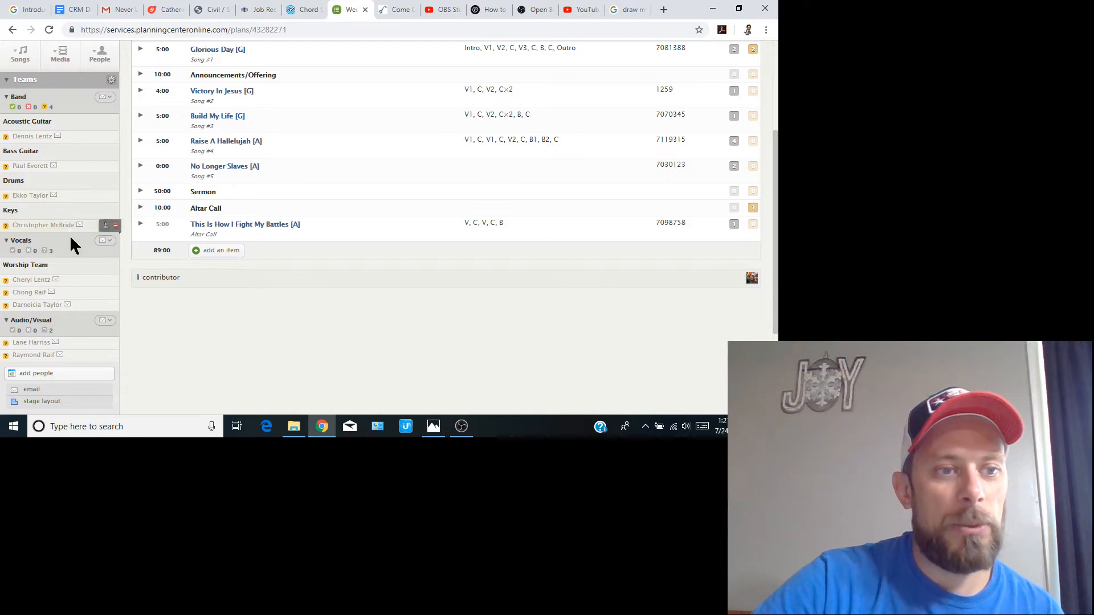
pyautogui.moveTo(68, 310)
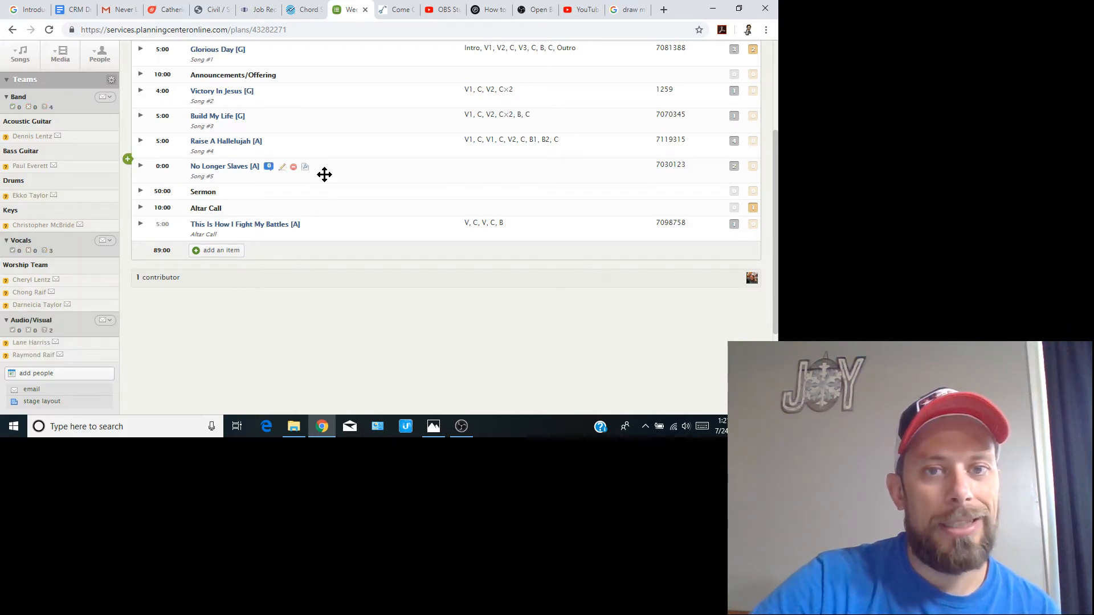
pyautogui.scroll(2, 323, 173)
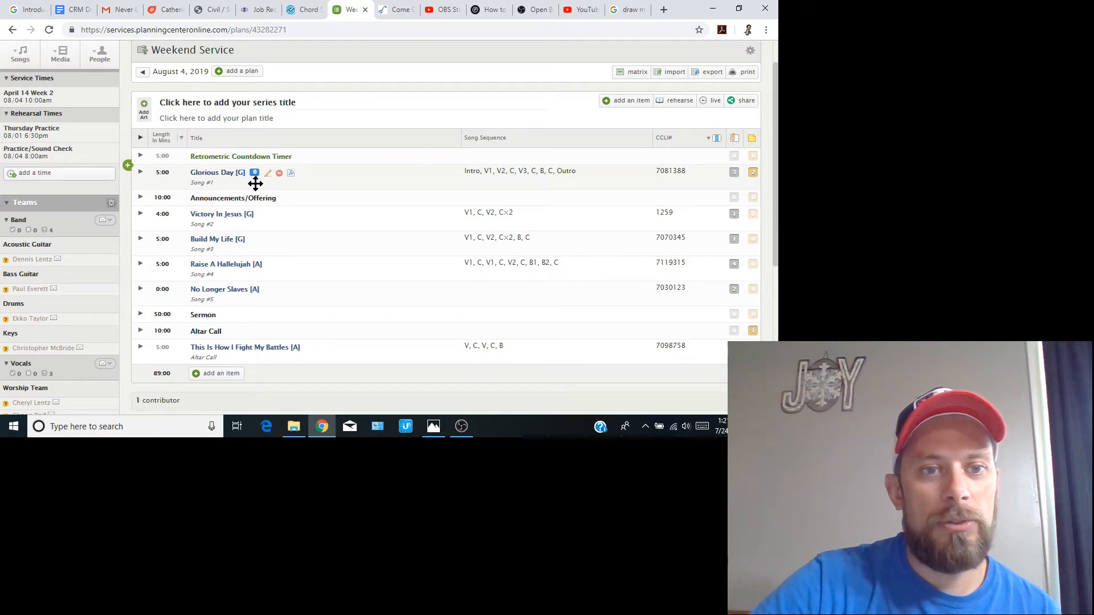
# Delete the altar call song This Is How I Fight My Battles from the plan.
pyautogui.scroll(-2, 280, 193)
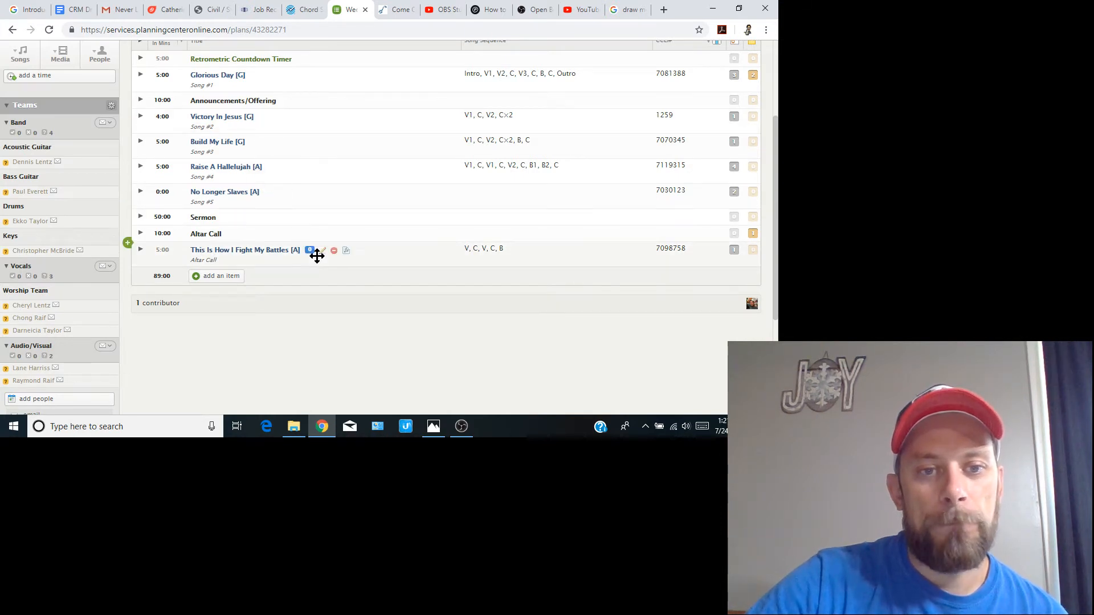
pyautogui.click(334, 252)
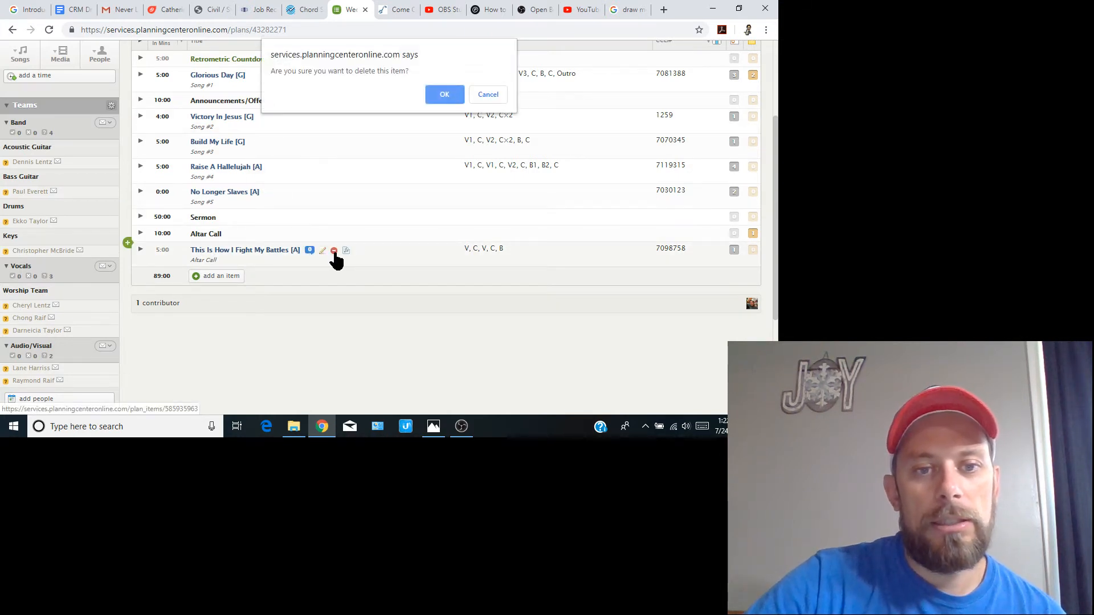
pyautogui.press('Return')
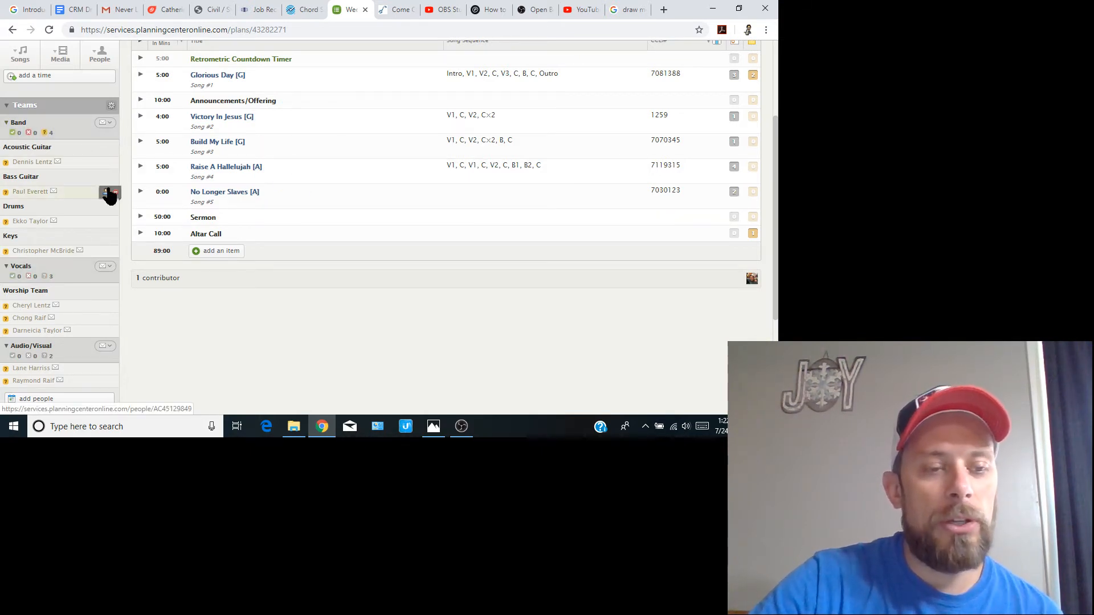
# Start a scheduling email to the Band team members who have not been sent one.
pyautogui.scroll(-1, 99, 292)
pyautogui.click(100, 289)
pyautogui.scroll(1, 98, 288)
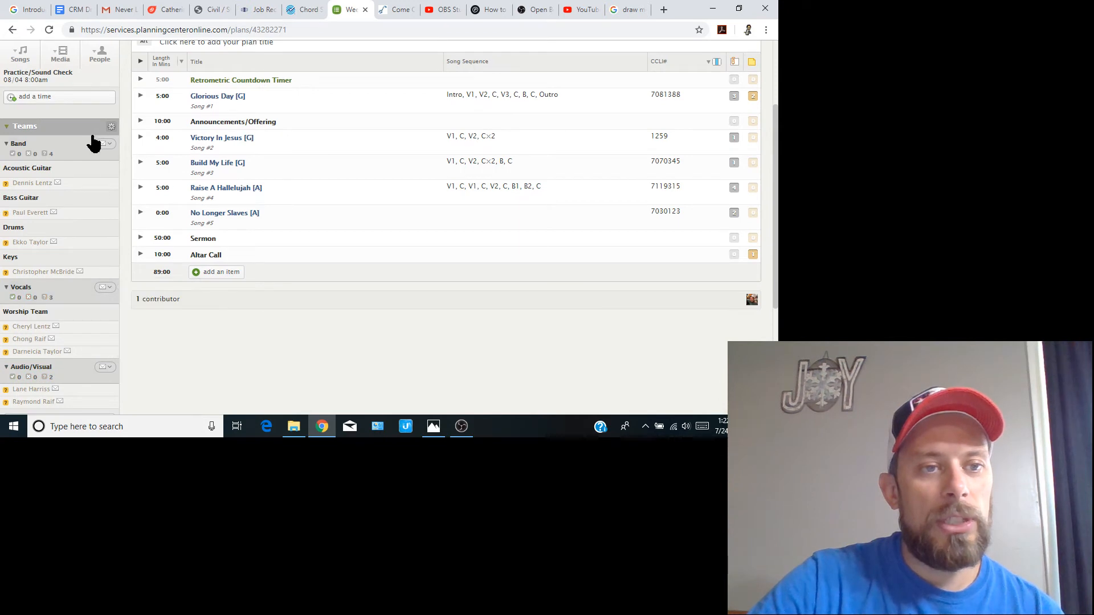
pyautogui.click(97, 145)
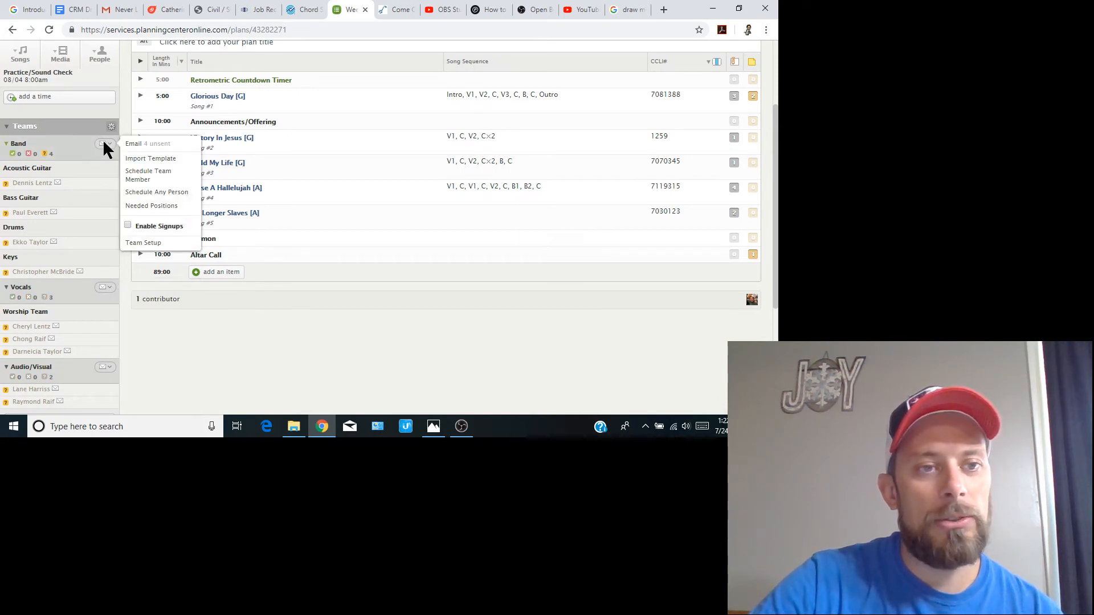
pyautogui.click(149, 146)
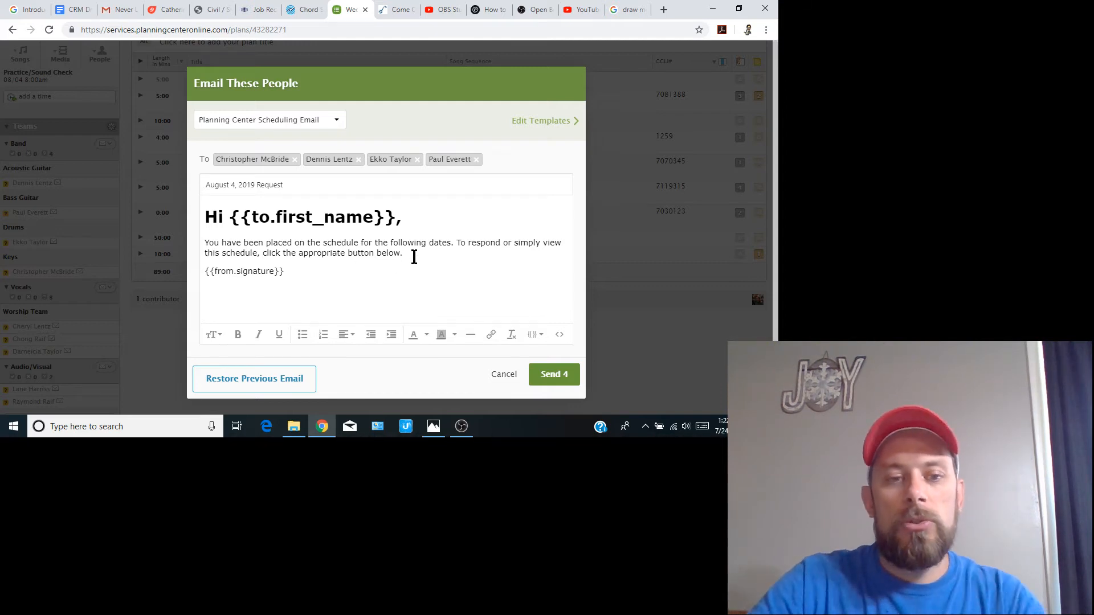
# Add "Thank you guys for all you do in building the Kingdom of our Father and Lord Jesus Christ. Love each of you." to the email body.
pyautogui.click(412, 254)
pyautogui.press('Return')
pyautogui.press('Return')
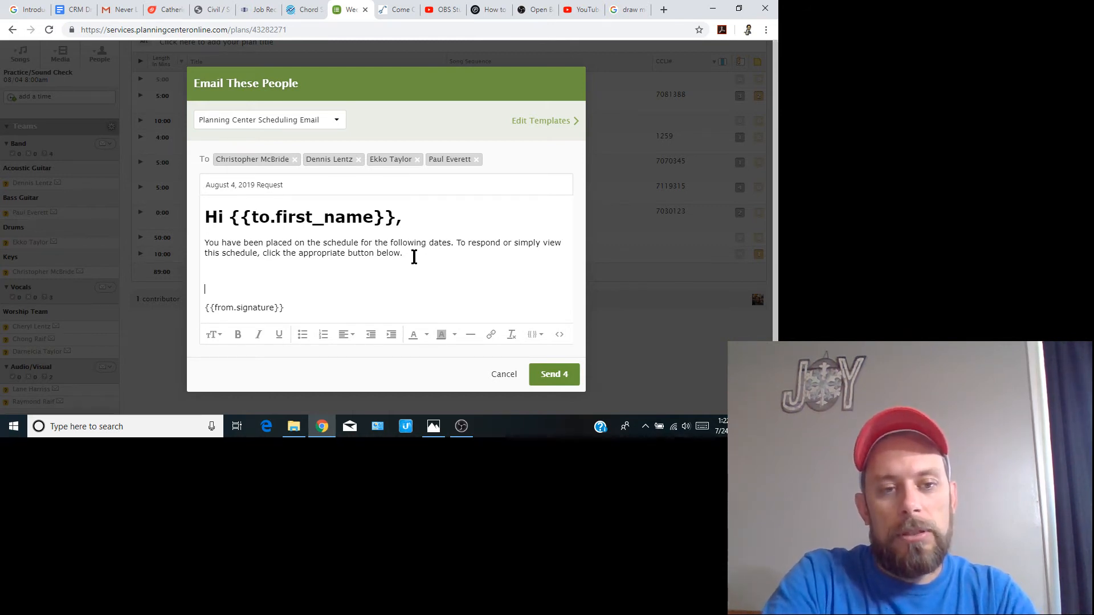
pyautogui.write('Than')
pyautogui.press('BackSpace')
pyautogui.press('BackSpace')
pyautogui.press('BackSpace')
pyautogui.write('hank ')
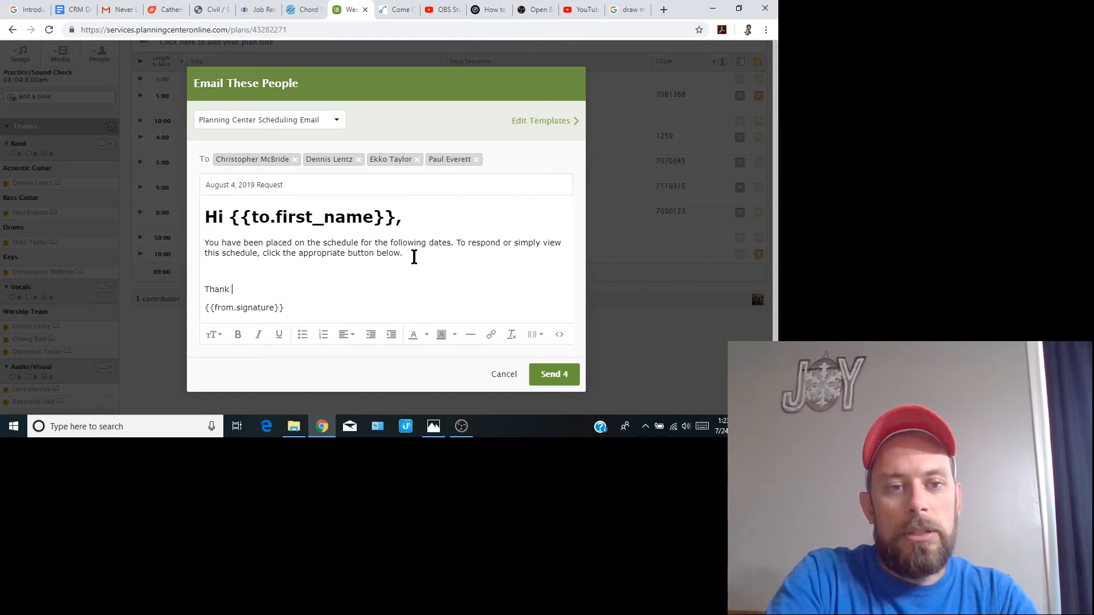
pyautogui.write('you guys')
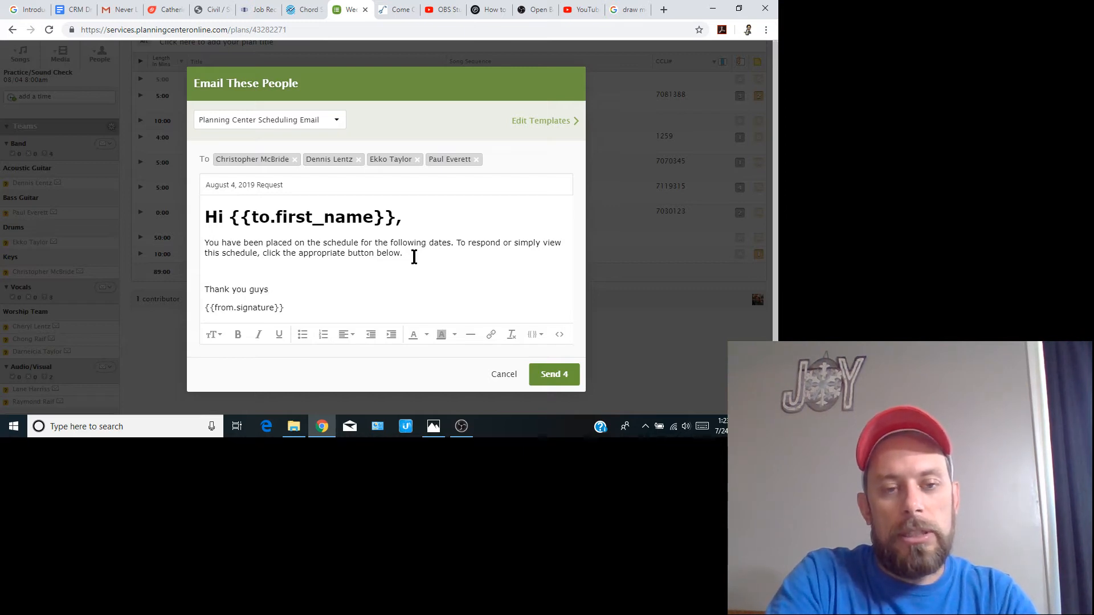
pyautogui.write(' for all you d')
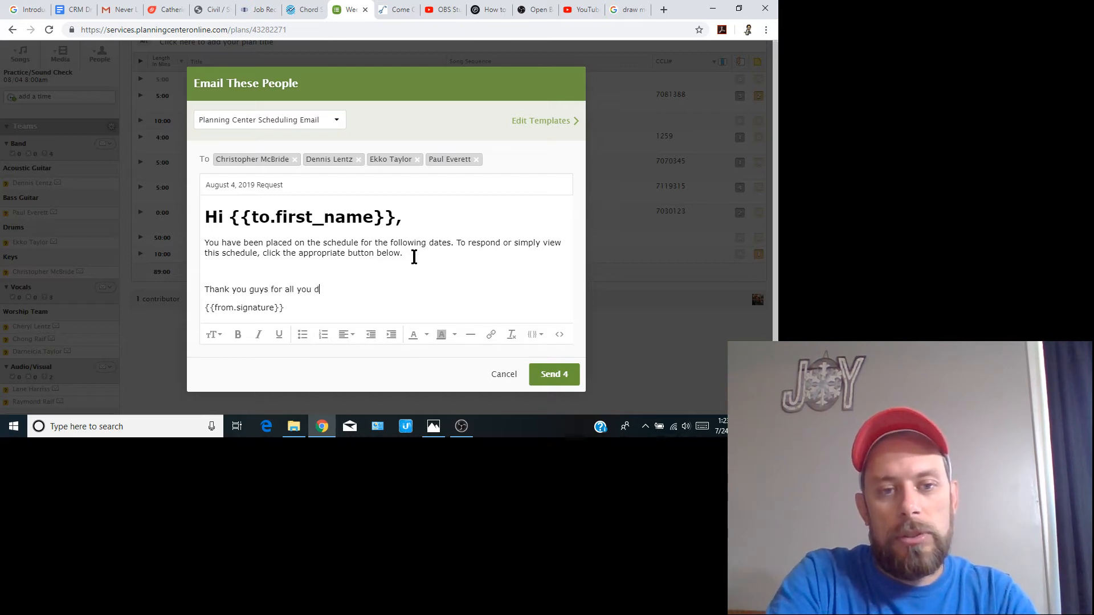
pyautogui.write('o in build')
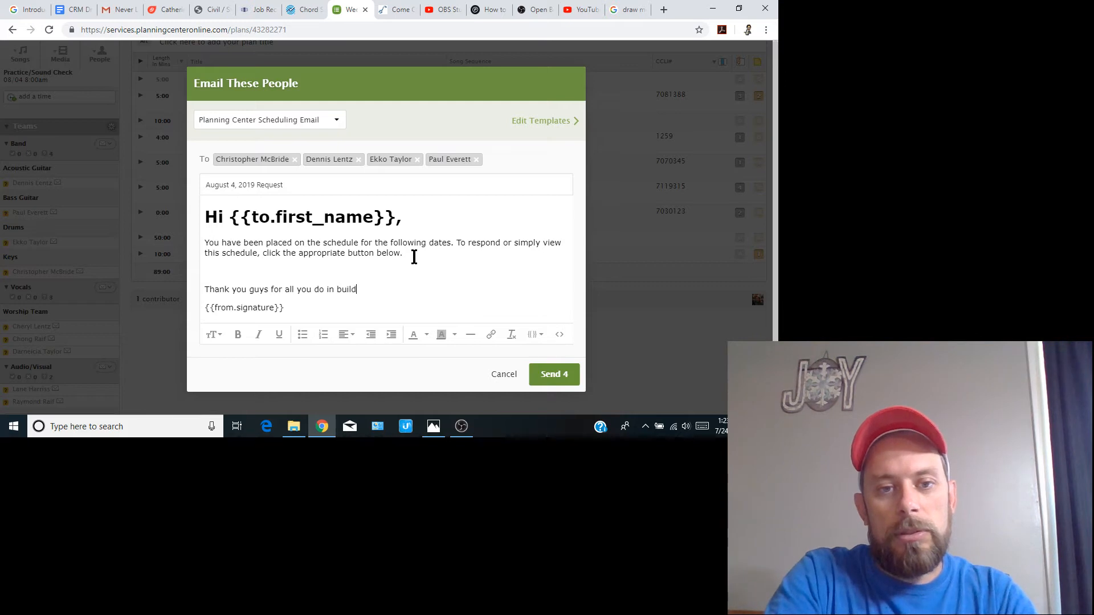
pyautogui.write('ing the ')
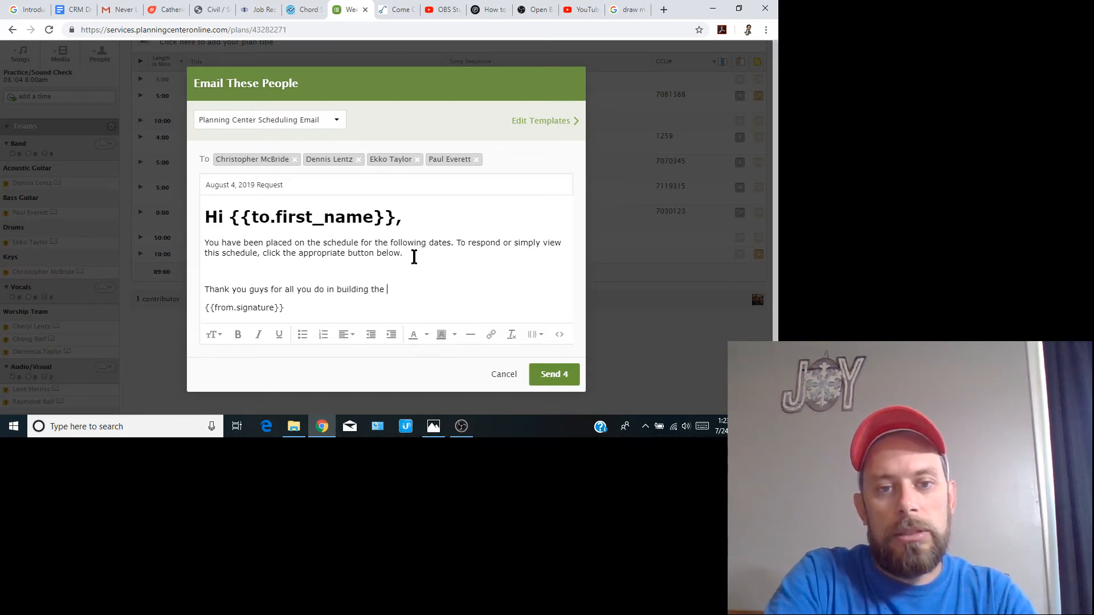
pyautogui.write('Kingdom o')
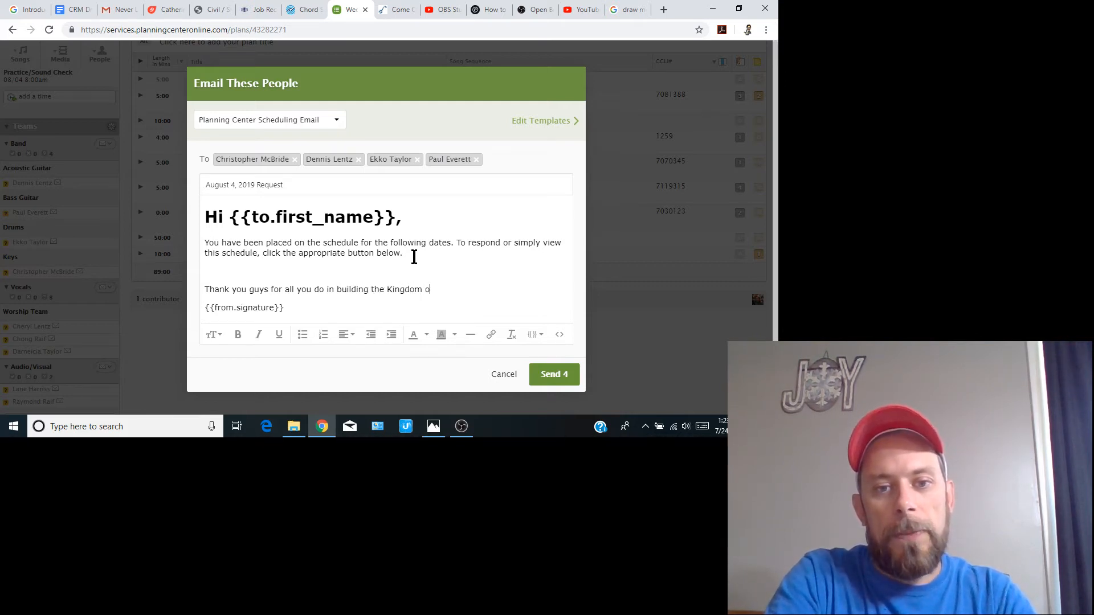
pyautogui.write('f our Fat')
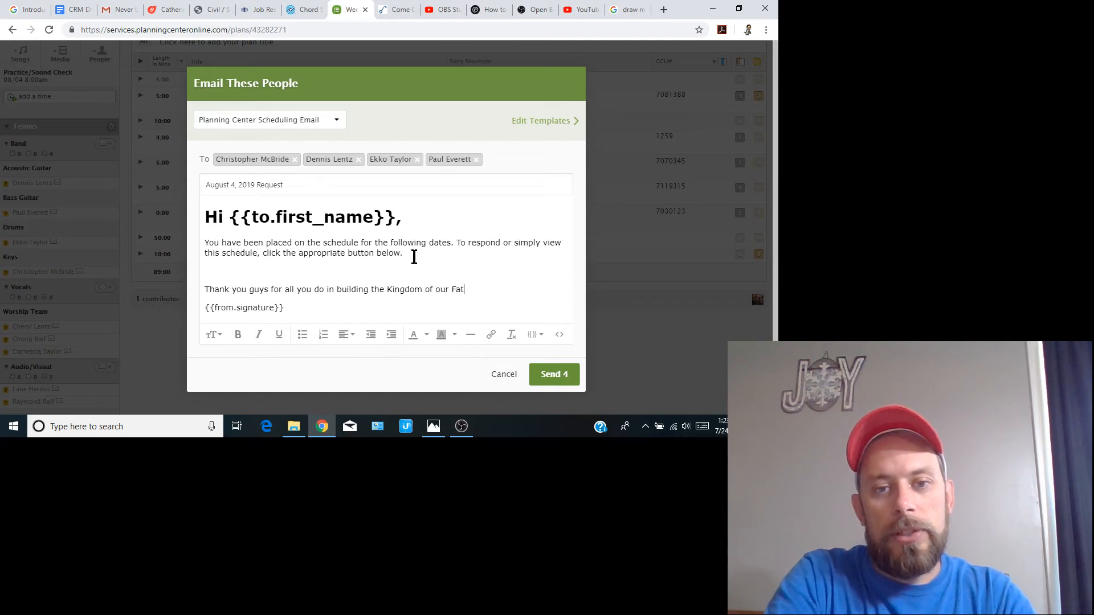
pyautogui.write('her and ')
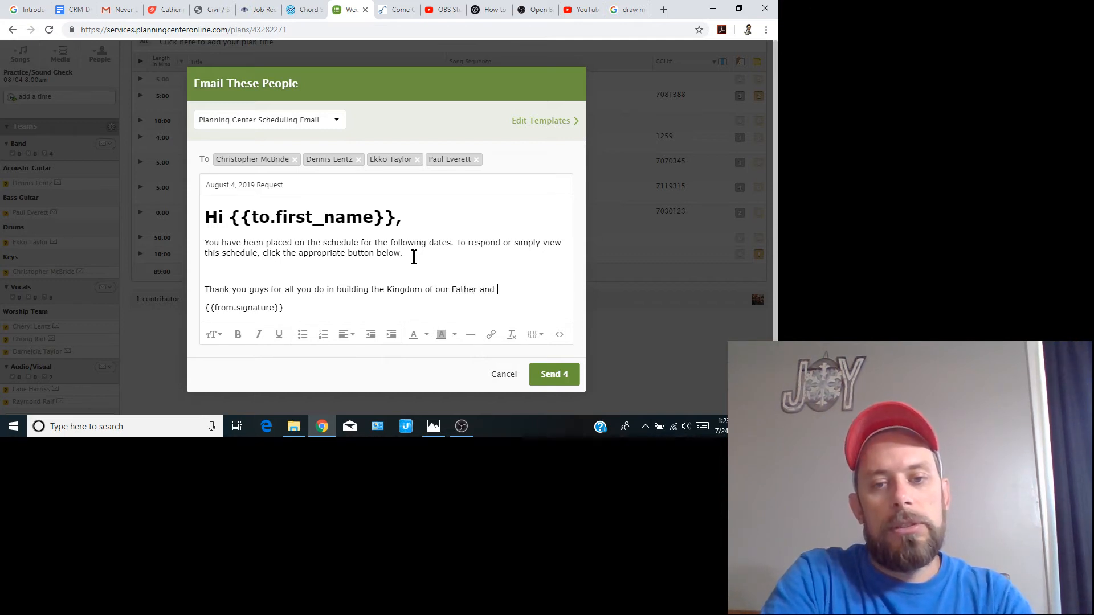
pyautogui.write('lOr')
pyautogui.press('BackSpace')
pyautogui.press('BackSpace')
pyautogui.press('BackSpace')
pyautogui.write('Lor')
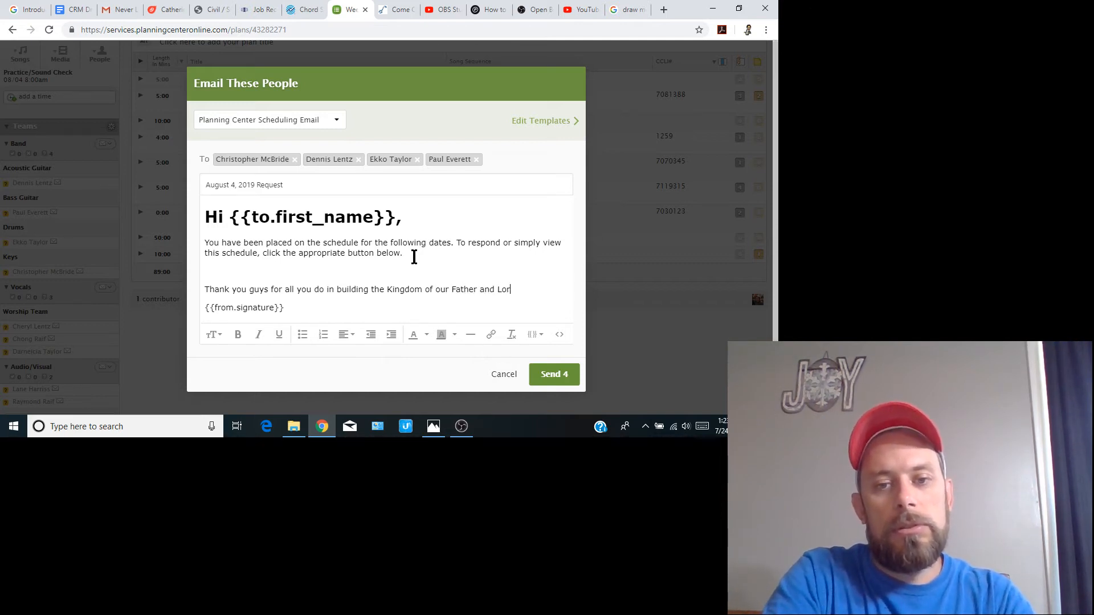
pyautogui.write('d Jesu')
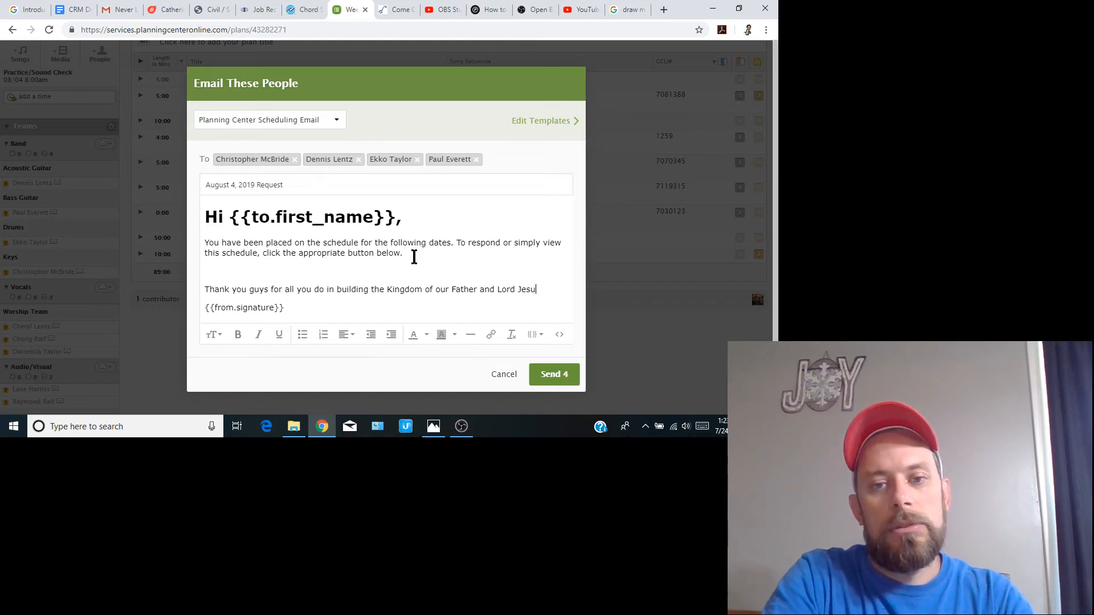
pyautogui.write('s Chrus')
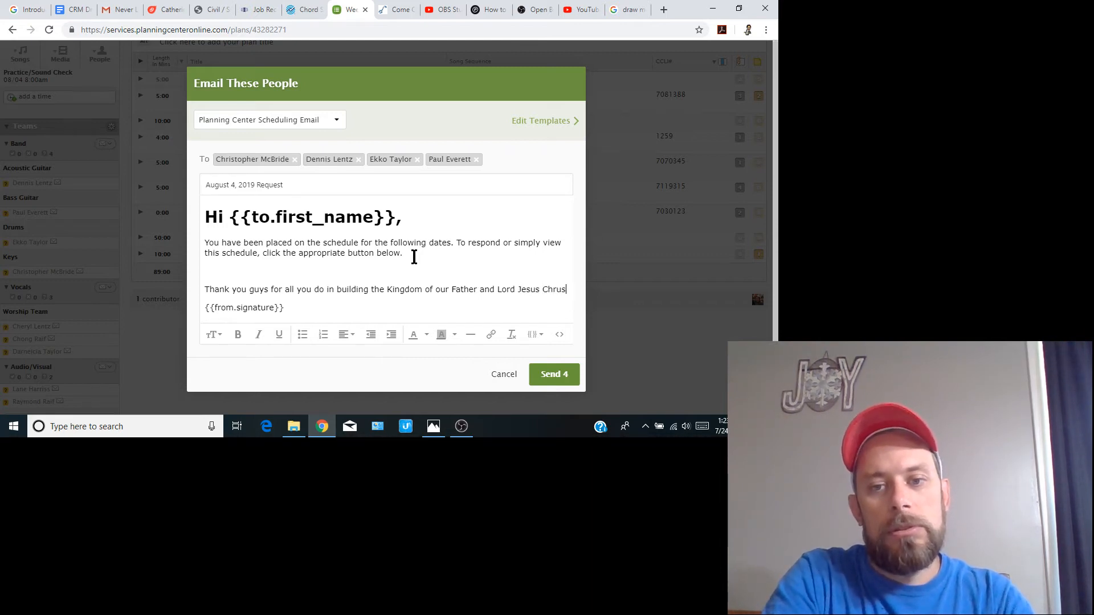
pyautogui.press('BackSpace')
pyautogui.press('BackSpace')
pyautogui.write('ist.')
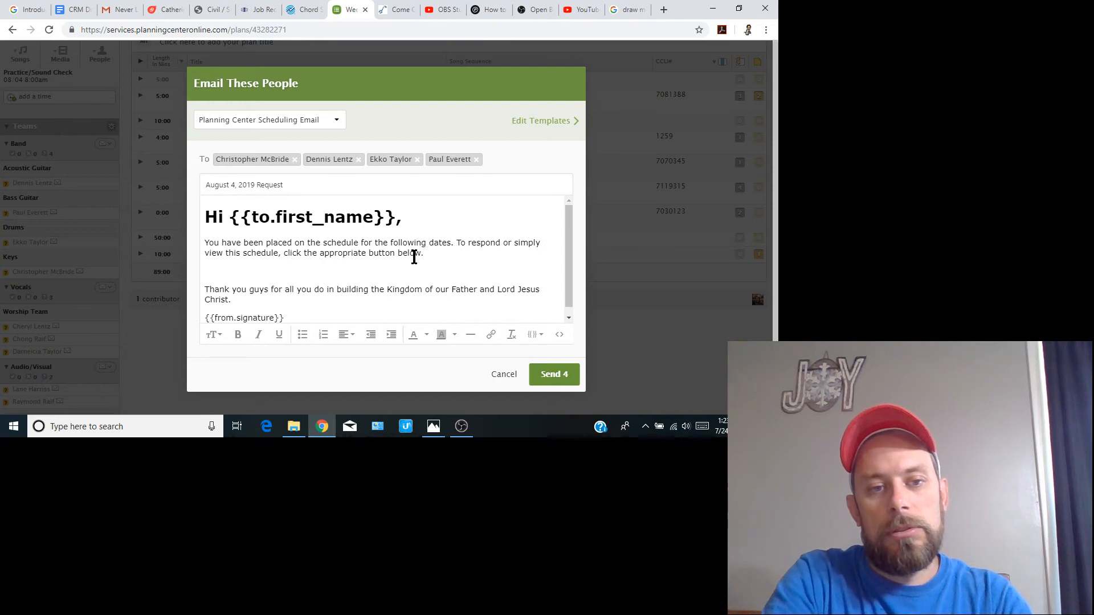
pyautogui.write(' Love ')
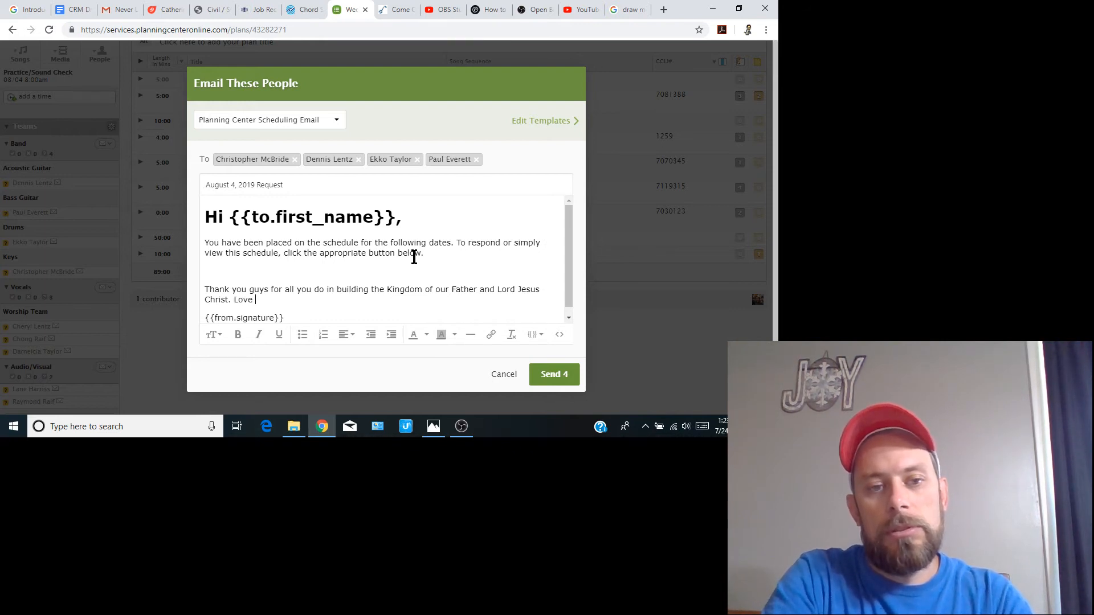
pyautogui.write('each of you.')
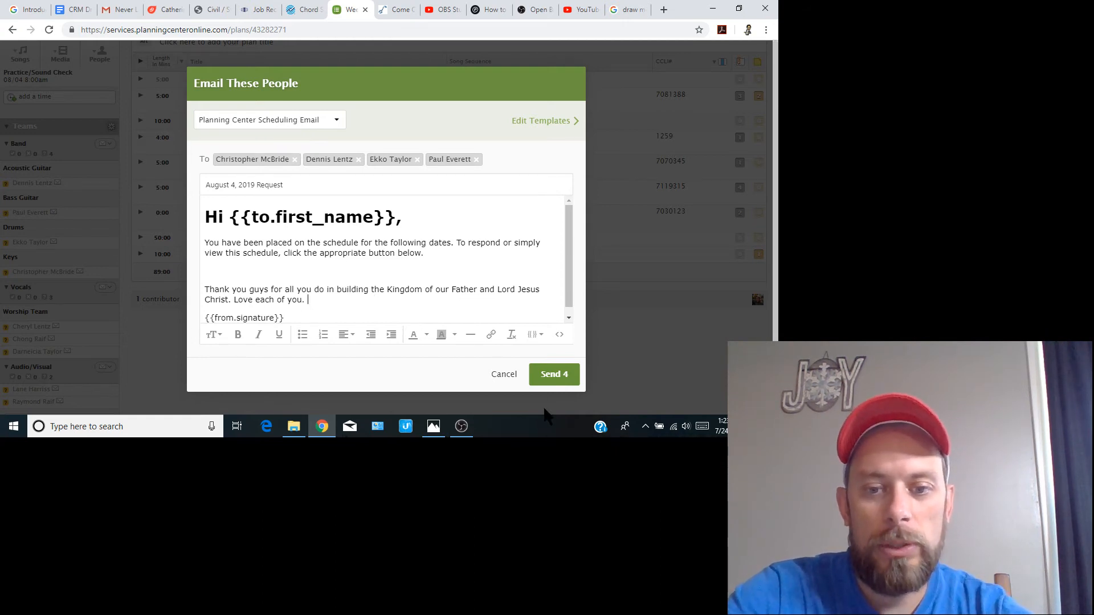
pyautogui.click(506, 374)
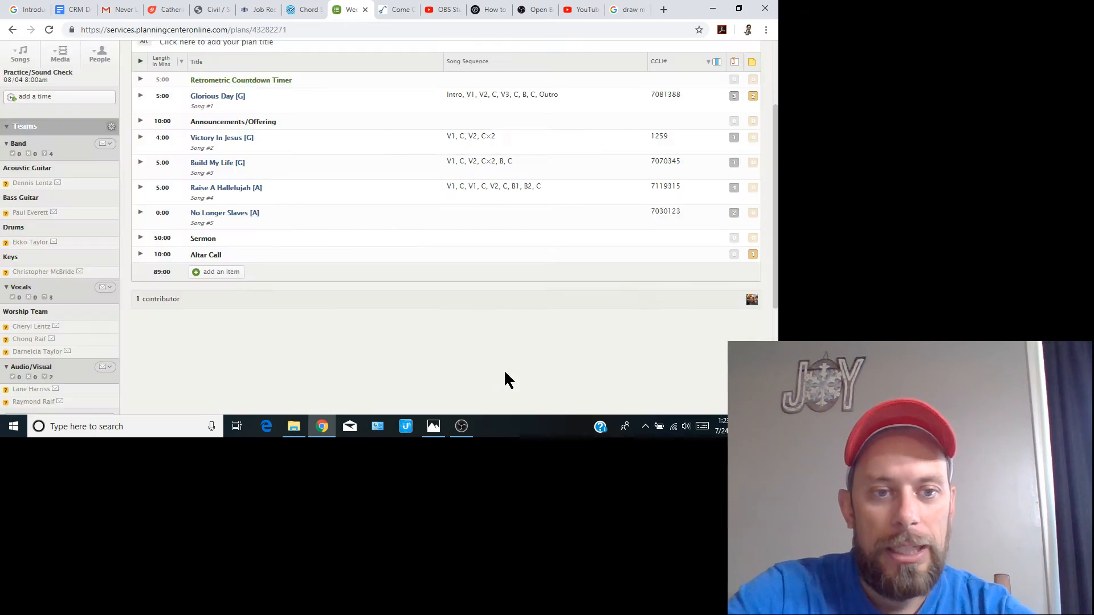
# Check the email and scheduling options for the Vocals and Audio/Visual teams.
pyautogui.click(103, 287)
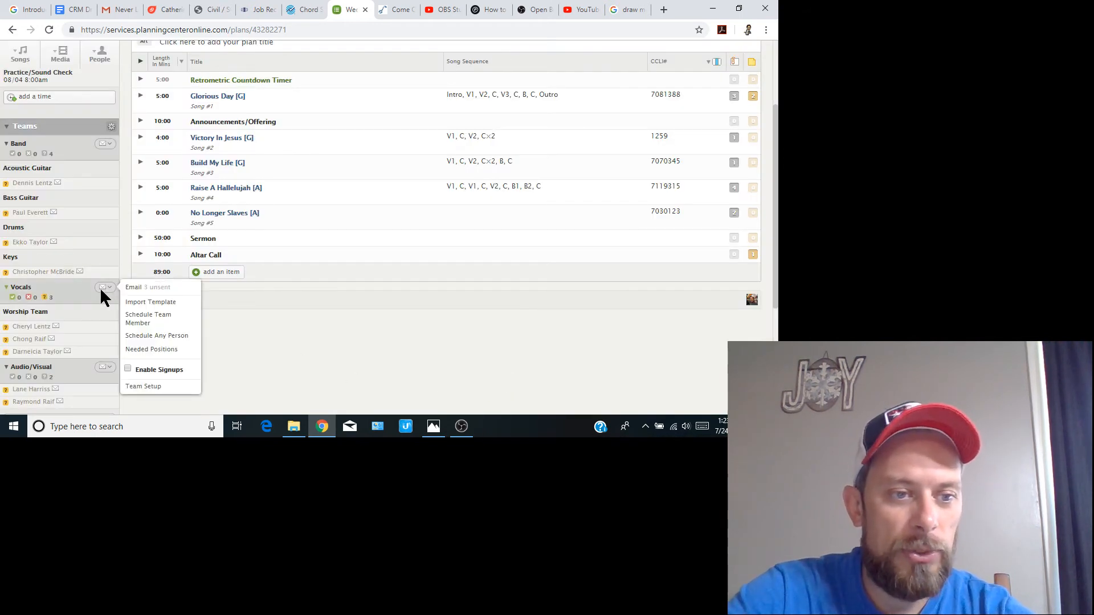
pyautogui.click(101, 365)
pyautogui.scroll(-4, 217, 307)
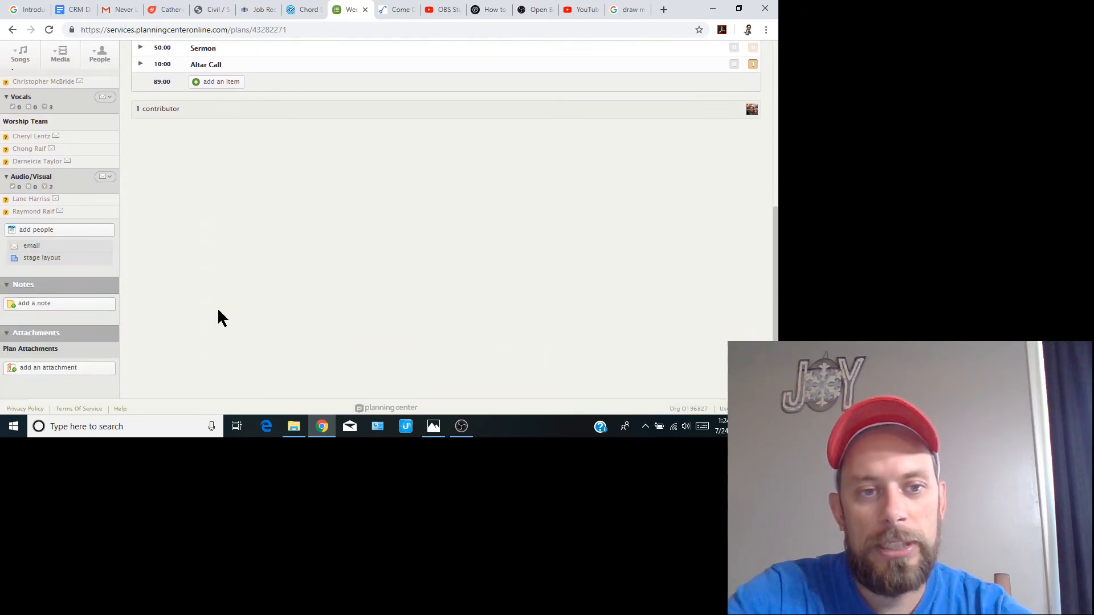
pyautogui.scroll(5, 218, 311)
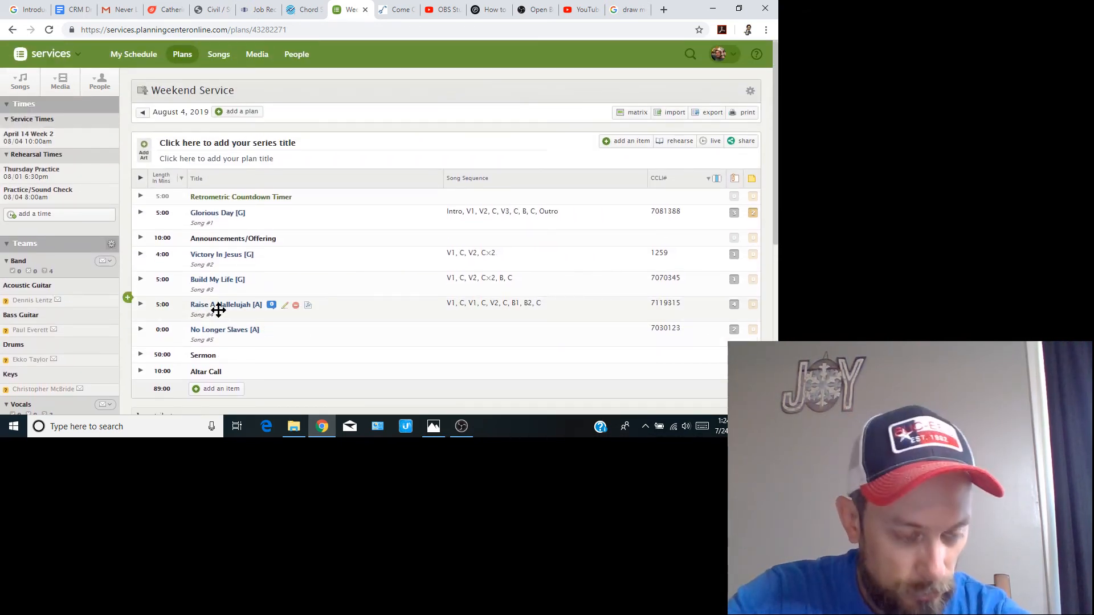
# Search YouTube for "build my life" and attach "Pat Barrett - Build My Life (feat. Chris Tomlin) (Live)" to the plan.
pyautogui.scroll(-5, 218, 310)
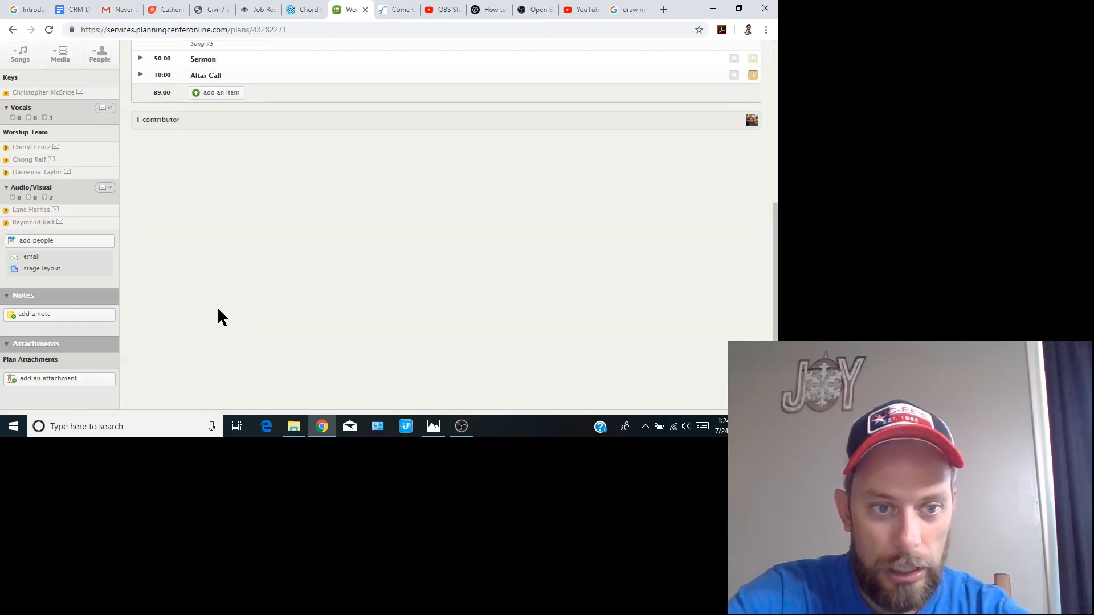
pyautogui.scroll(-1, 218, 310)
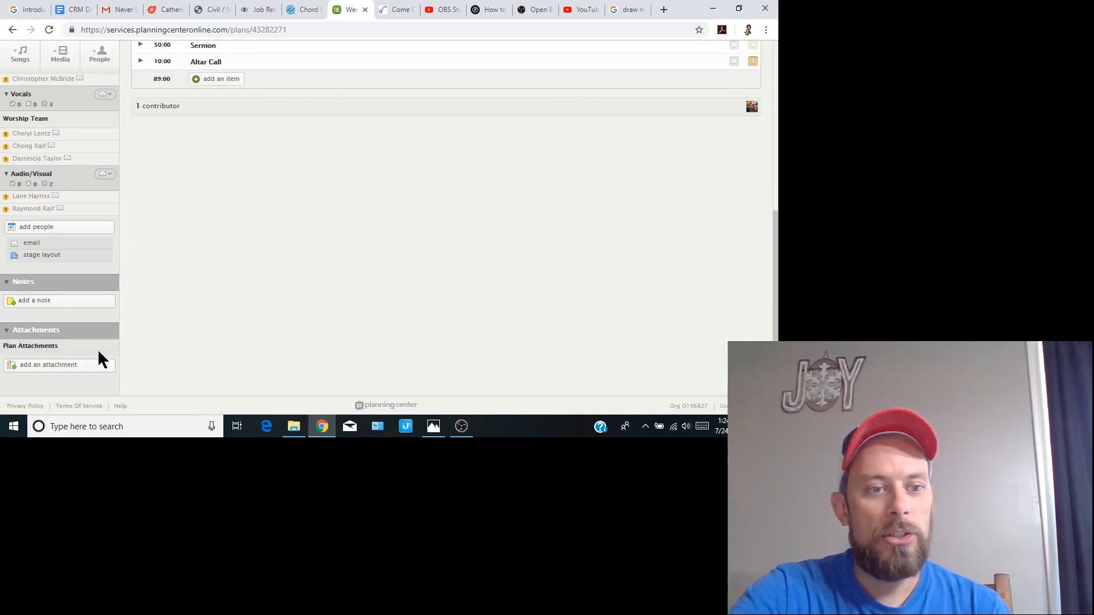
pyautogui.click(71, 369)
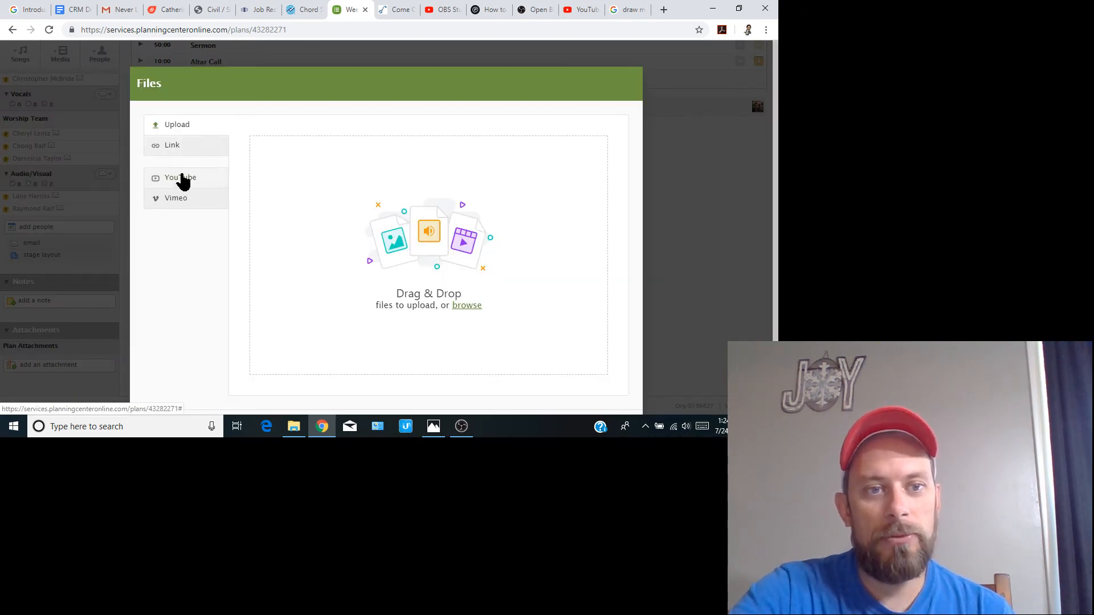
pyautogui.click(178, 178)
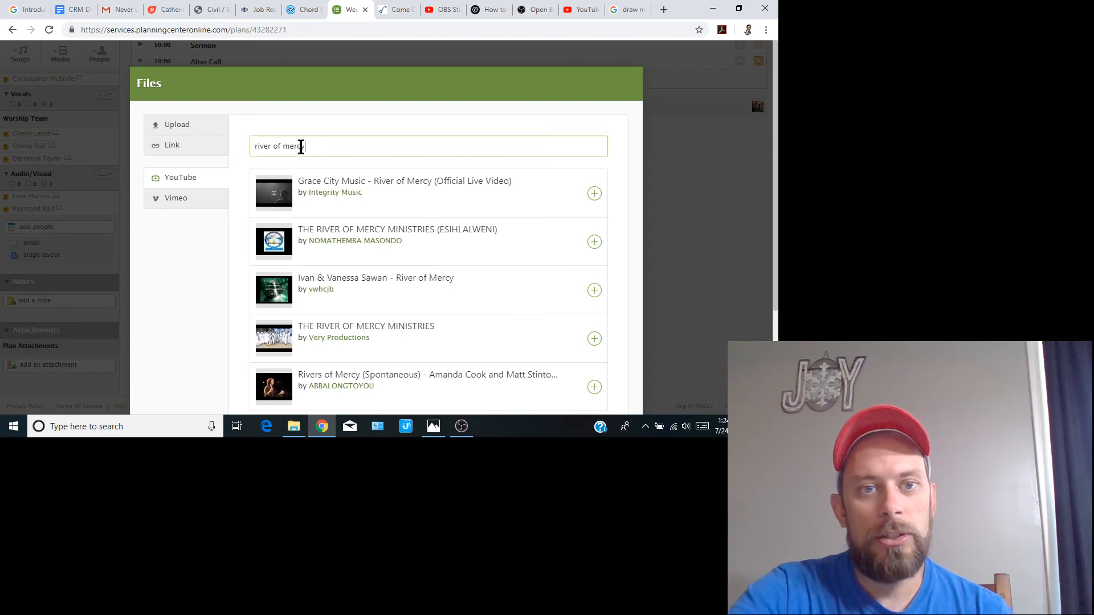
pyautogui.moveTo(306, 145); pyautogui.dragTo(125, 161)
pyautogui.write('build')
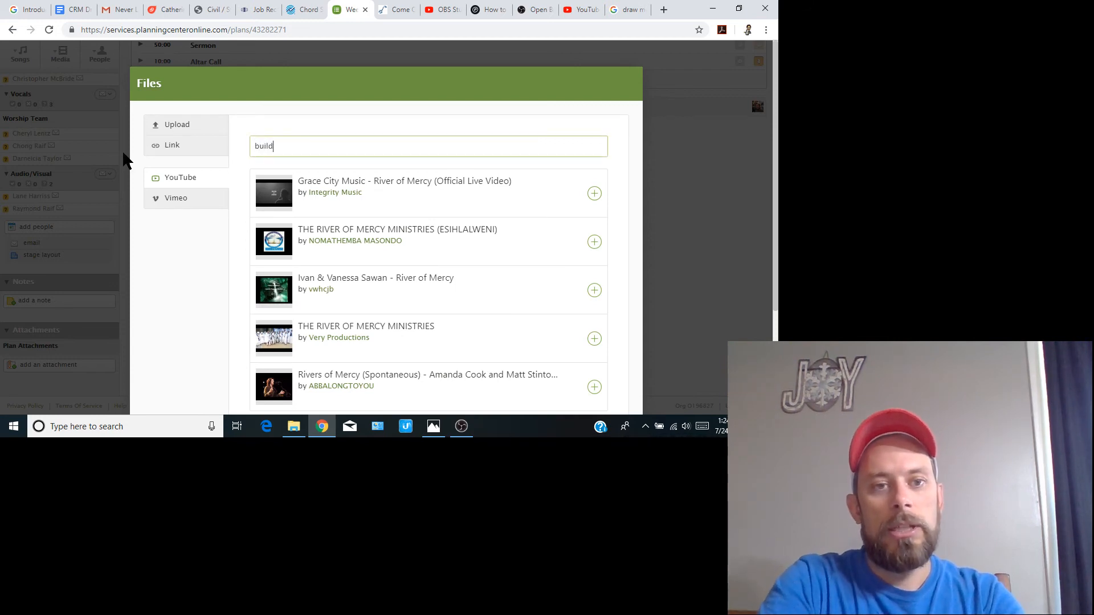
pyautogui.write(' my life')
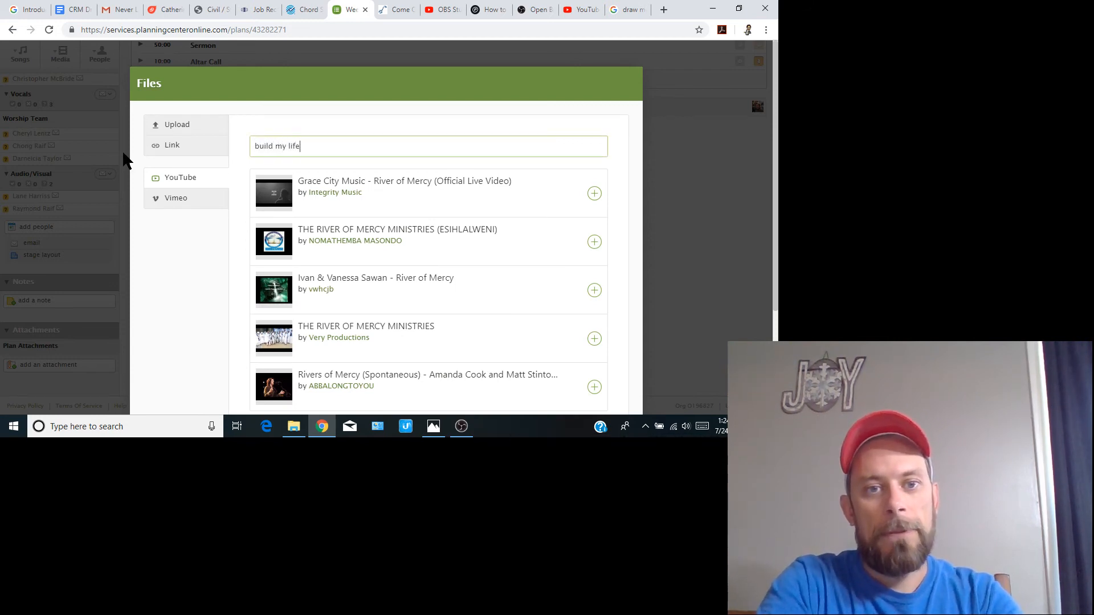
pyautogui.press('Return')
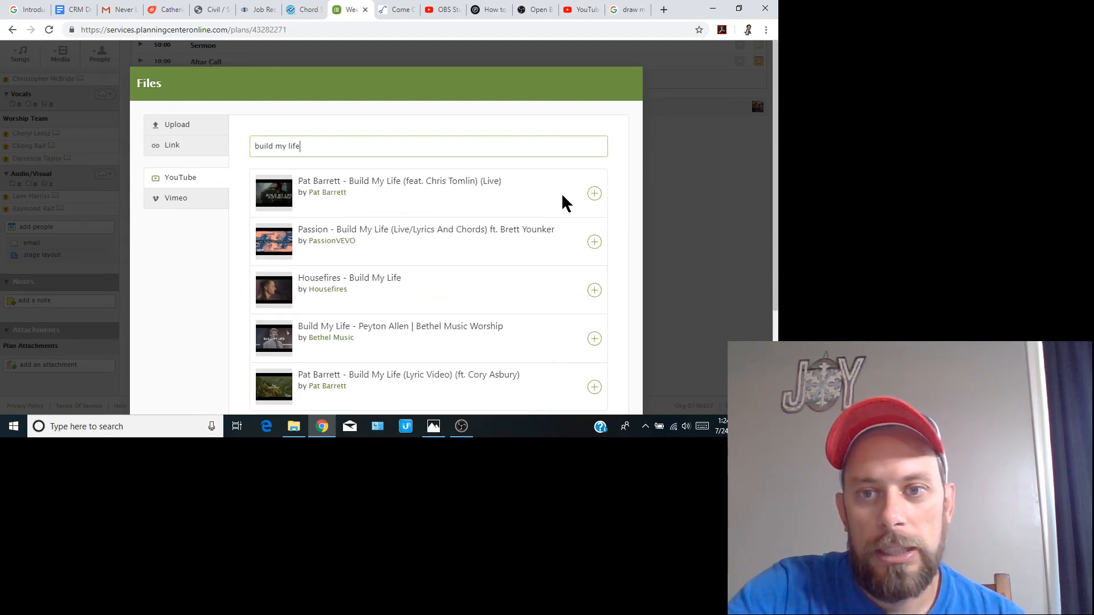
pyautogui.click(594, 195)
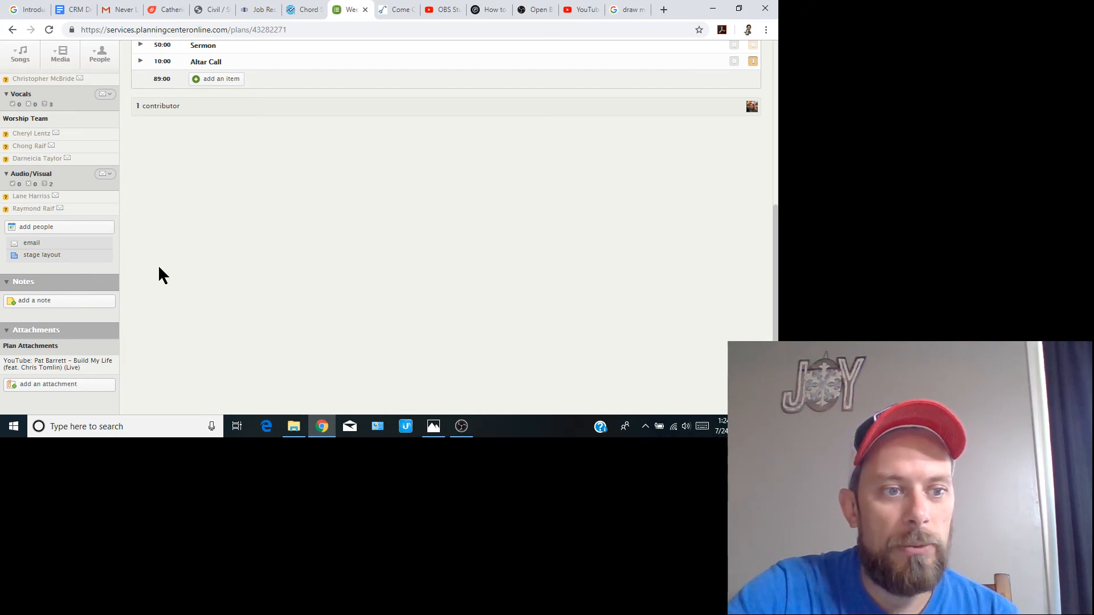
# Look over the finished plan's attachment, item order, scheduled teams and rehearsal times.
pyautogui.scroll(3, 159, 268)
pyautogui.scroll(-3, 159, 268)
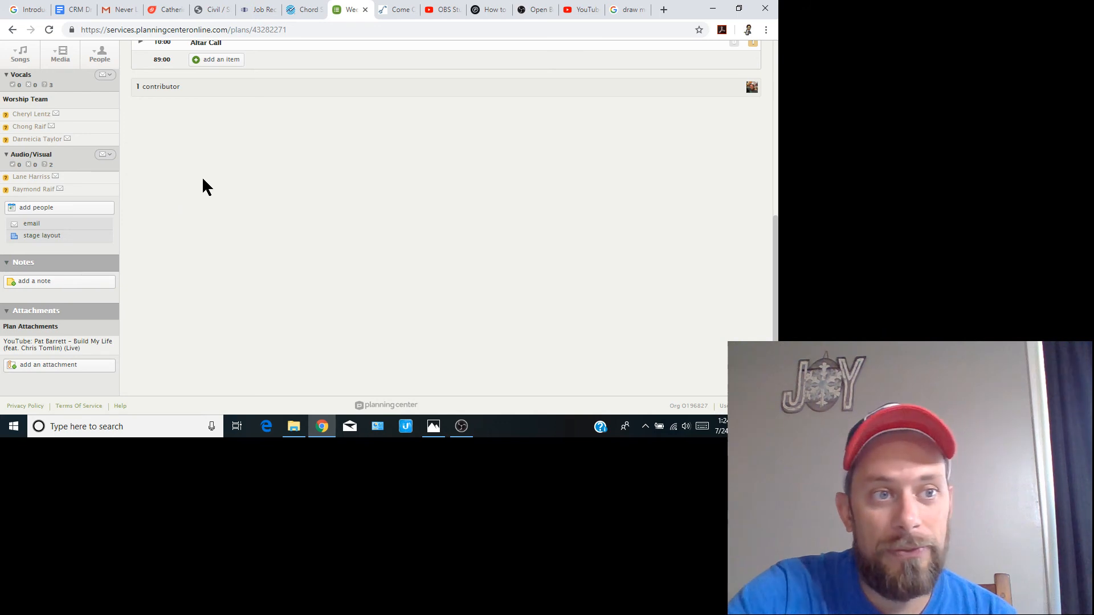
pyautogui.scroll(3, 203, 180)
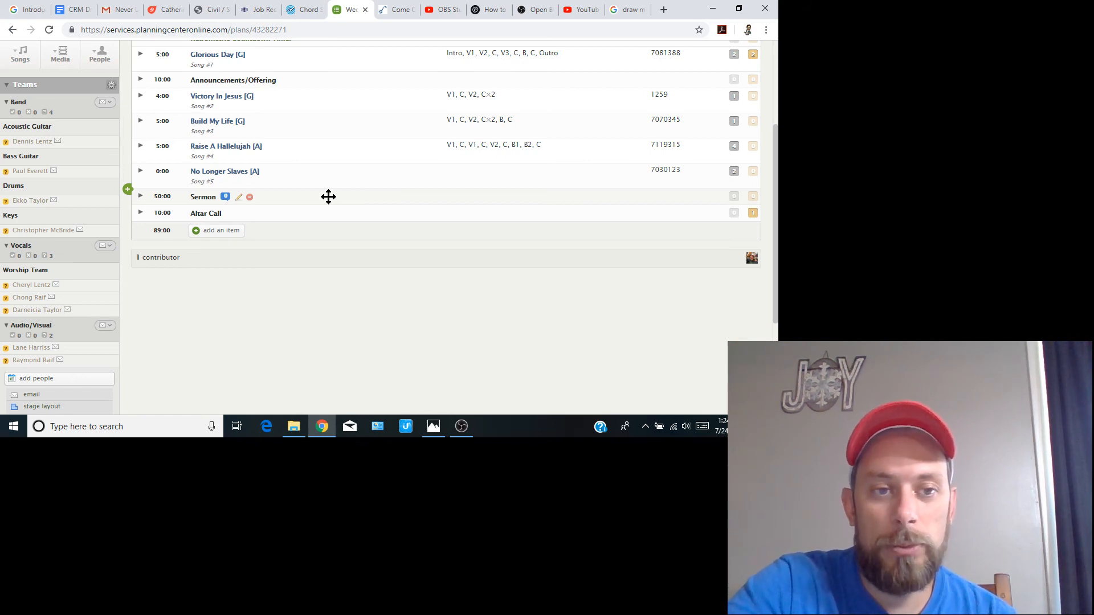
pyautogui.scroll(2, 329, 196)
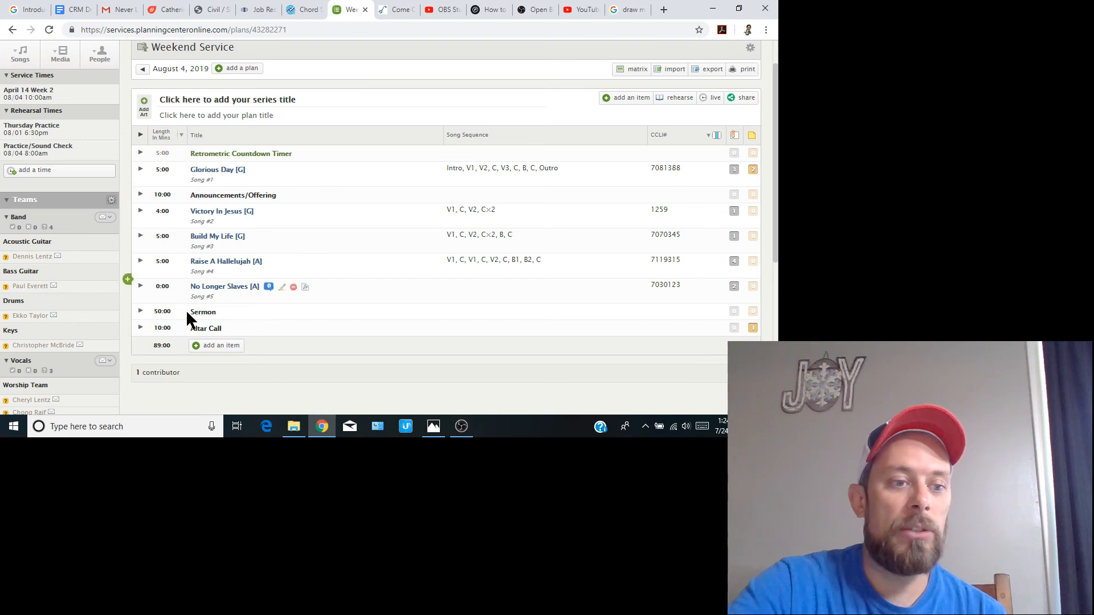
pyautogui.moveTo(186, 311)
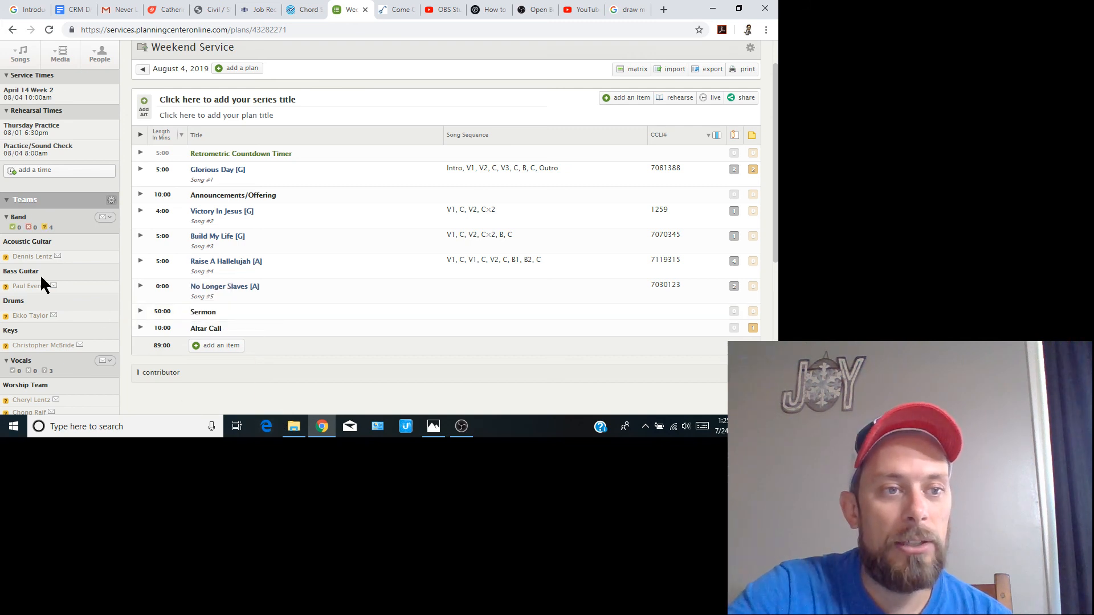
pyautogui.scroll(2, 61, 122)
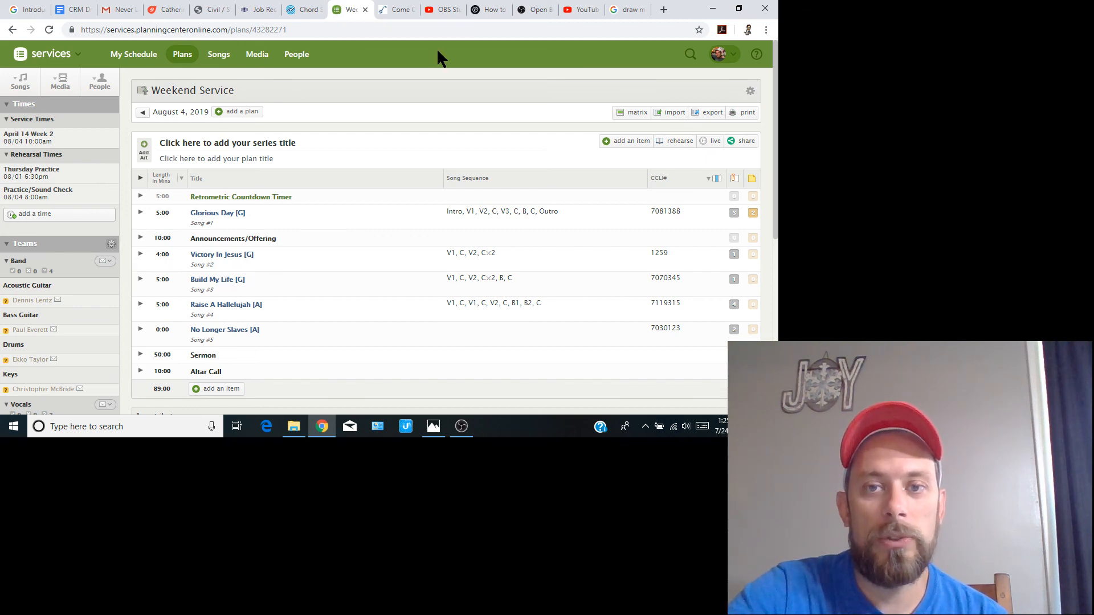
pyautogui.moveTo(466, 435)
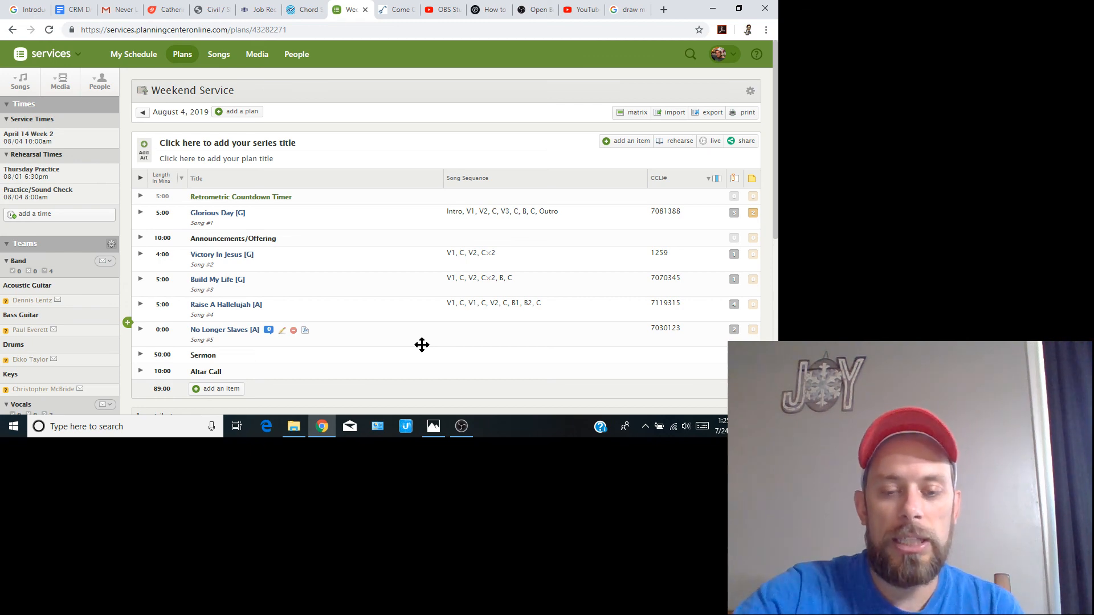
pyautogui.click(462, 428)
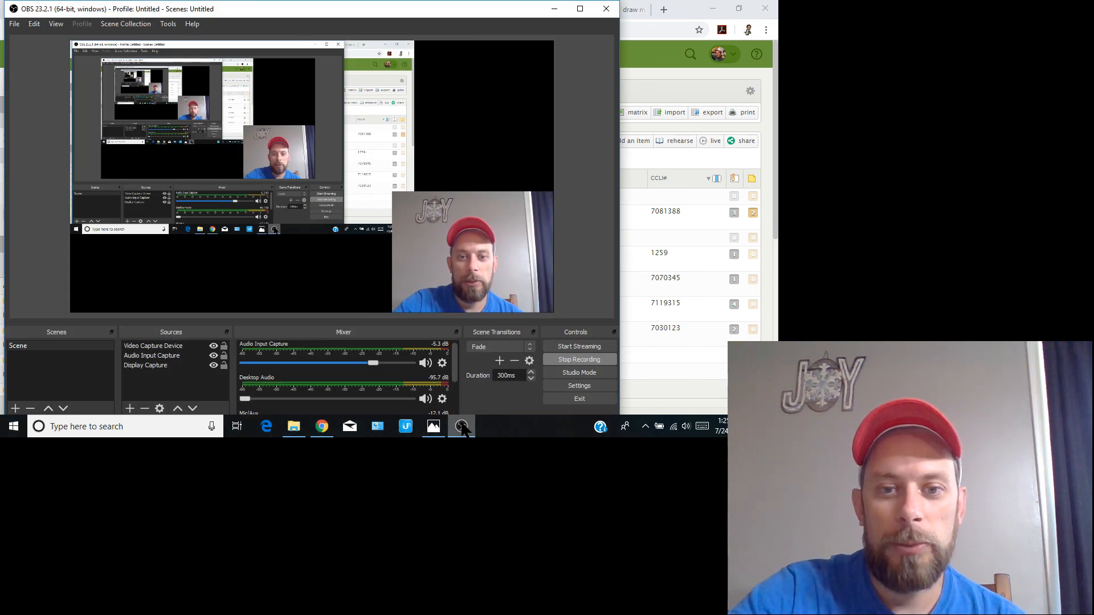